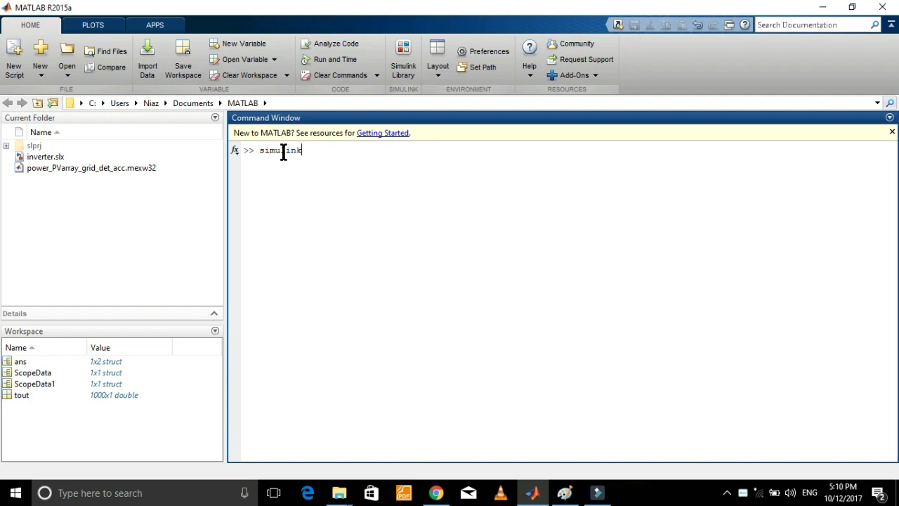
- Launch Simulink from the MATLAB command window and create a new blank model in a maximized window
key("Return")
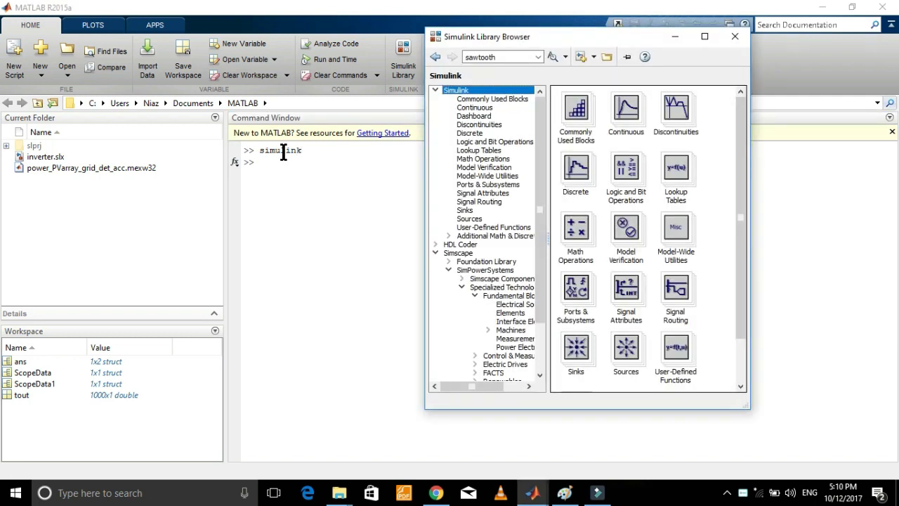
left_click(593, 57)
left_click(601, 70)
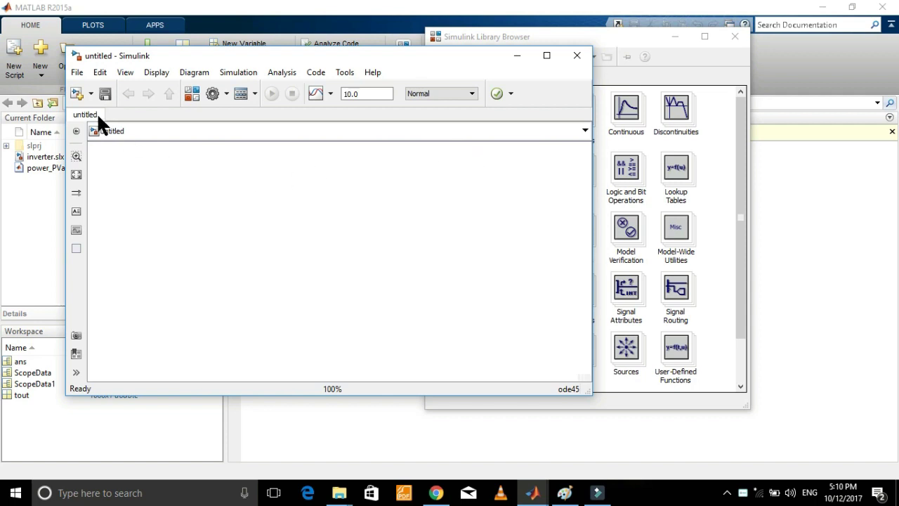
left_click(545, 55)
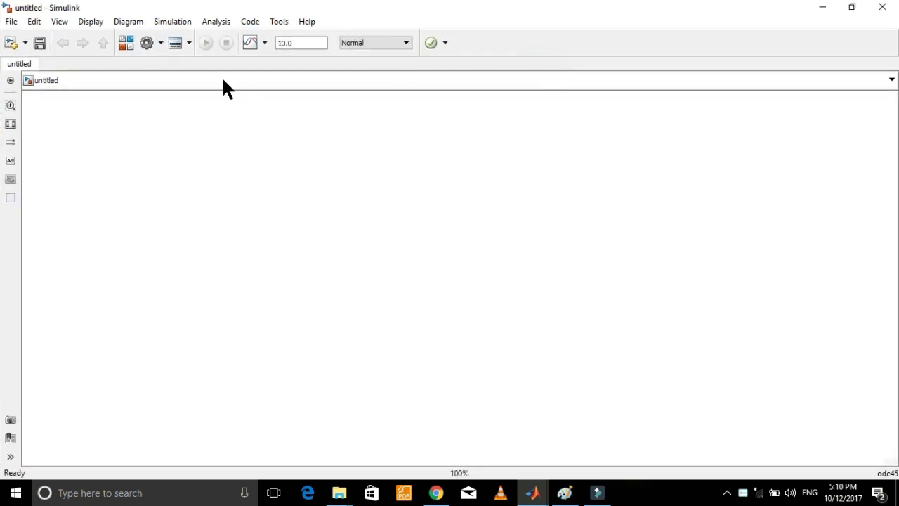
- Save the blank model as inverter in the MATLAB folder, replacing the existing file
left_click(14, 22)
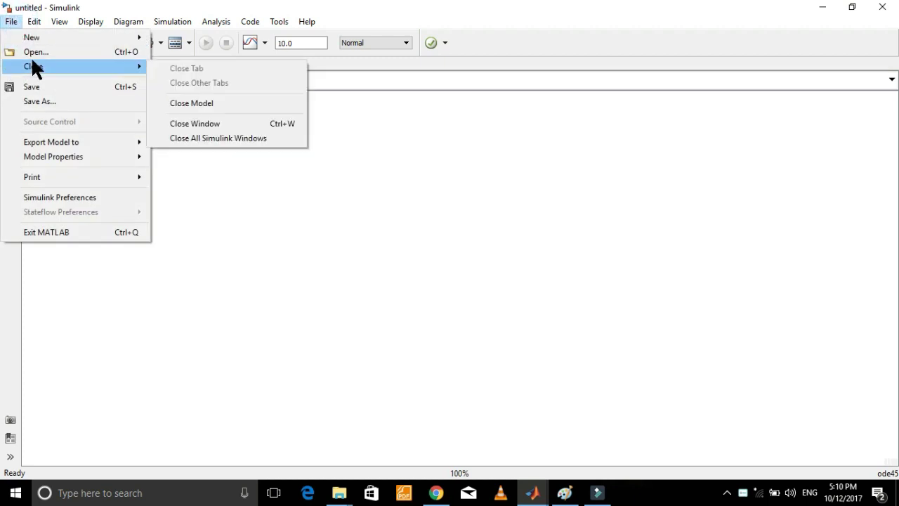
left_click(50, 82)
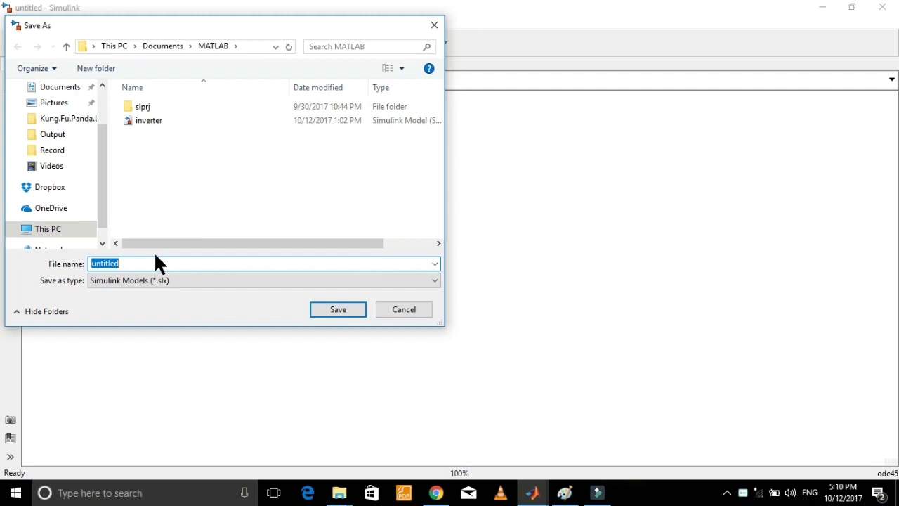
type("invee")
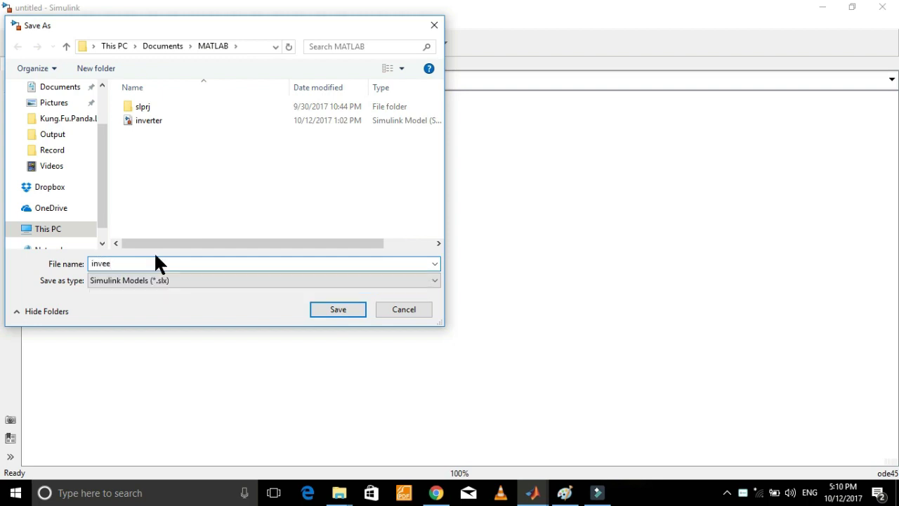
key("BackSpace")
type("rter")
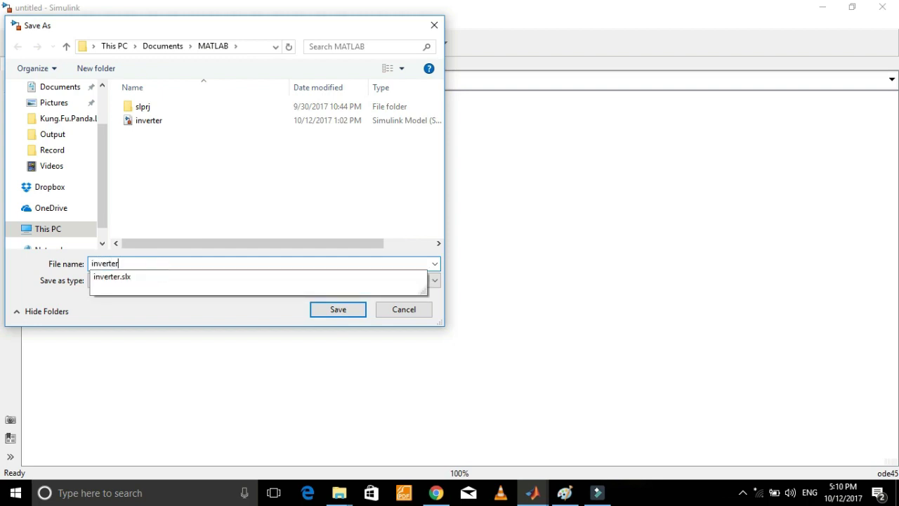
left_click(335, 309)
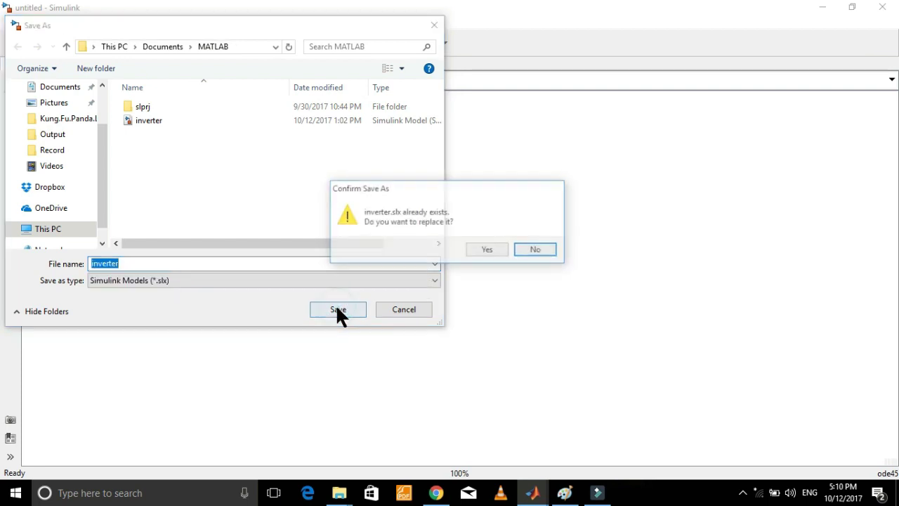
left_click(484, 251)
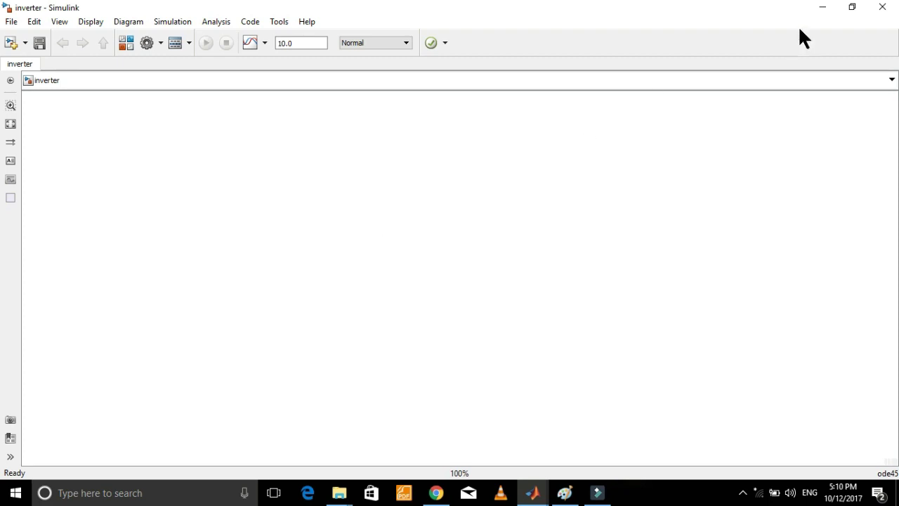
- Bring up the Simulink Library Browser over the model and look through the Commonly Used Blocks library
left_click(532, 492)
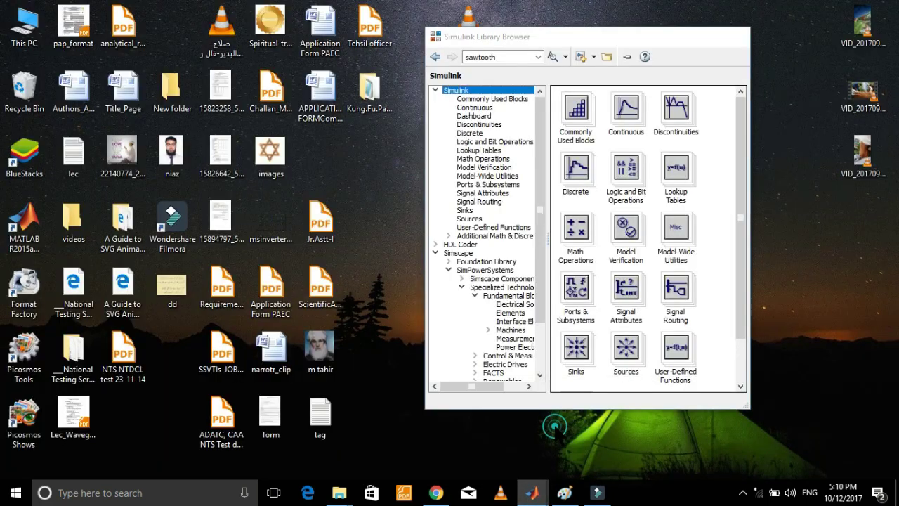
left_click(556, 426)
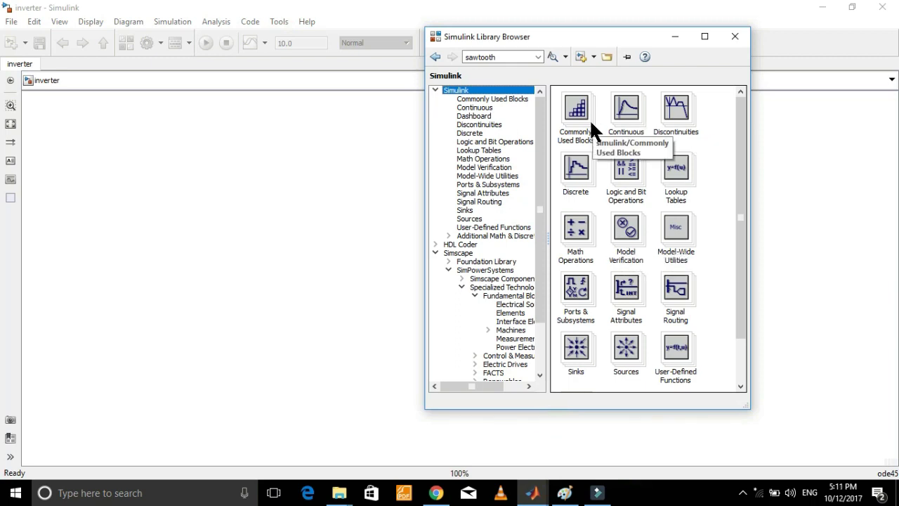
left_click(505, 98)
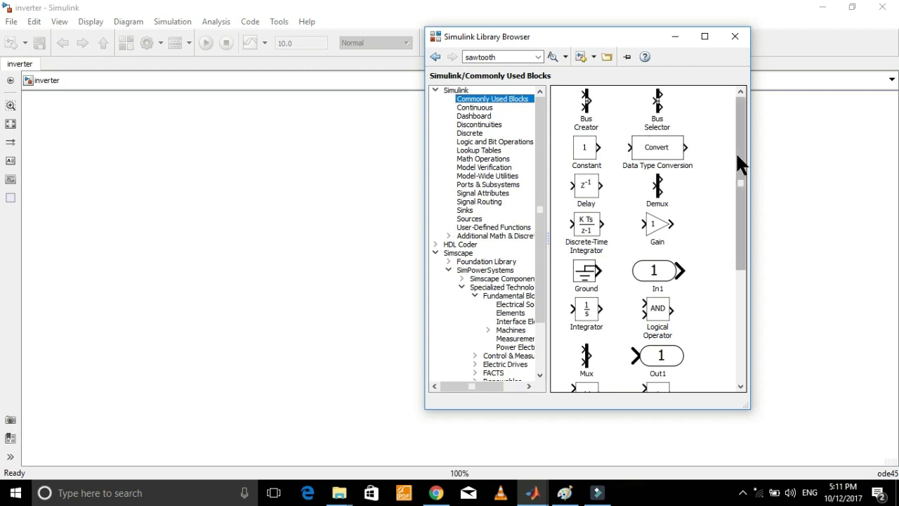
scroll(737, 161, "down", 2)
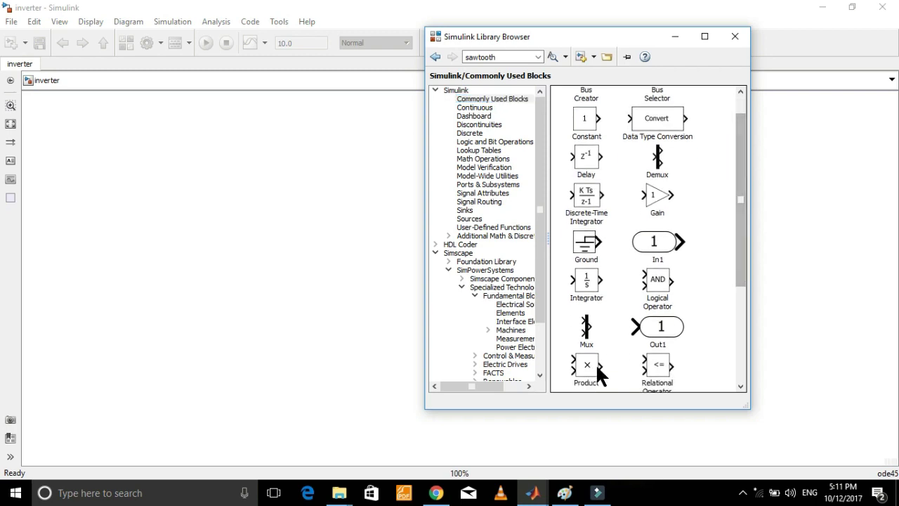
- Switch to Paint to review the inverter schematic and return to the inverter model
left_click(567, 492)
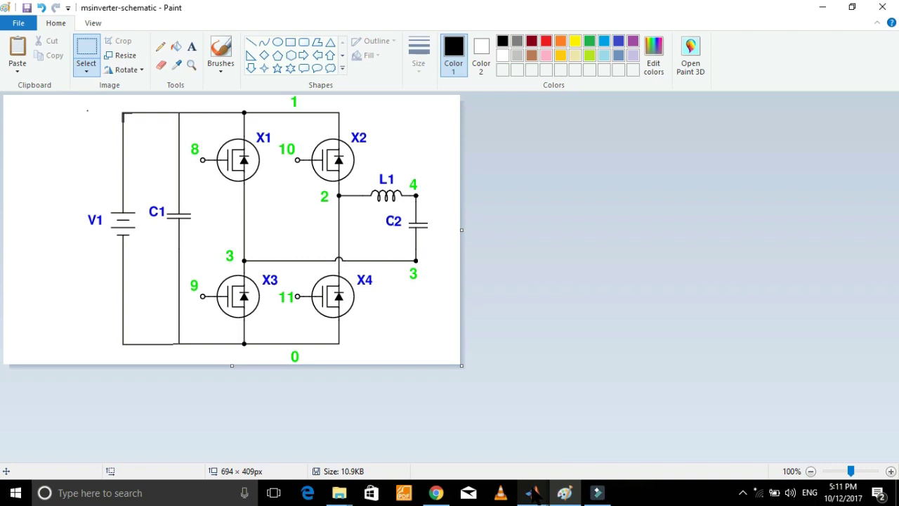
mouse_move(533, 492)
left_click(601, 421)
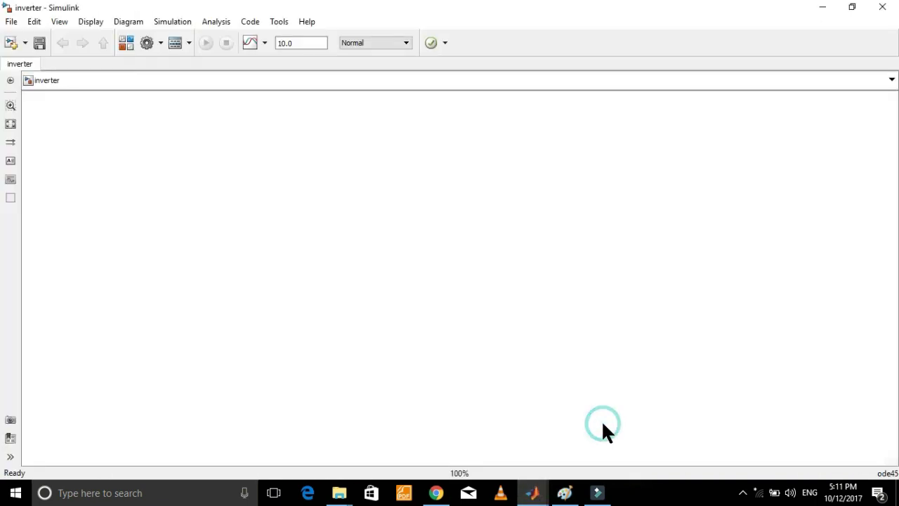
- Add a DC Voltage Source from the SimPowerSystems Specialized Technology Electrical Sources library to the inverter model
mouse_move(533, 492)
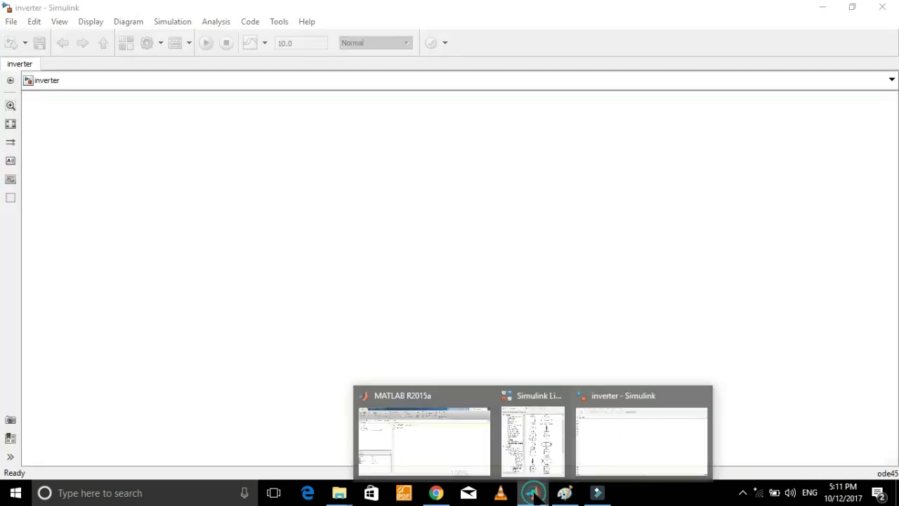
left_click(543, 450)
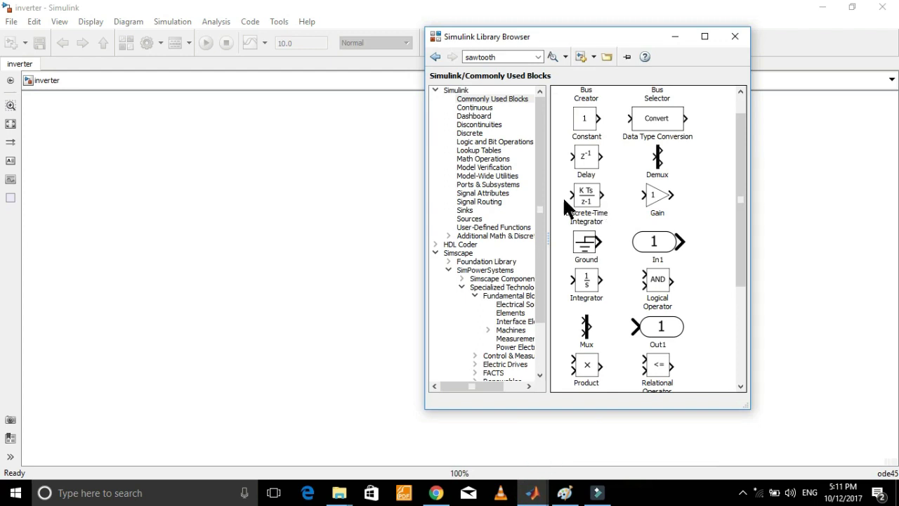
left_click(480, 271)
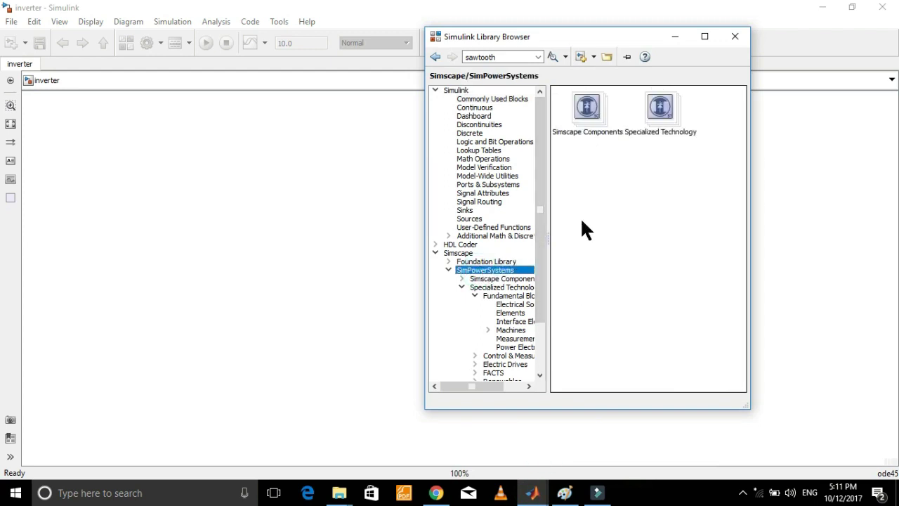
double_click(661, 109)
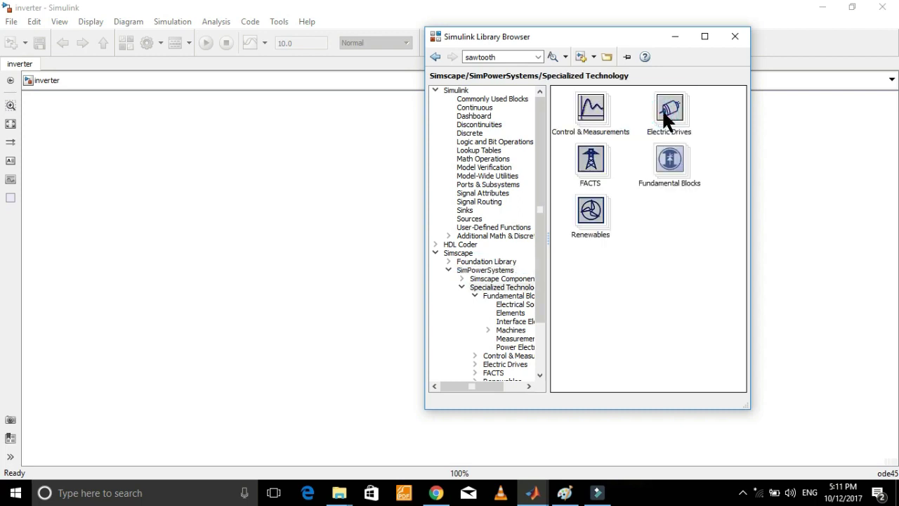
double_click(675, 160)
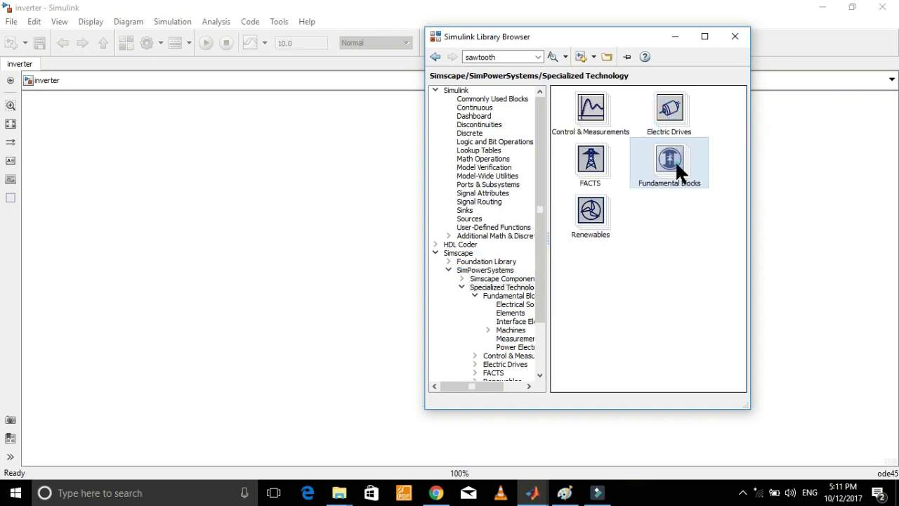
double_click(582, 116)
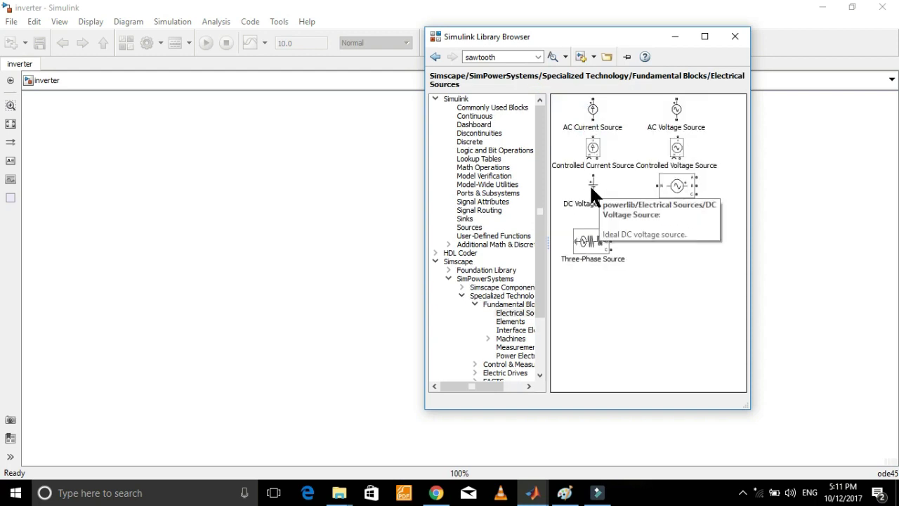
right_click(590, 187)
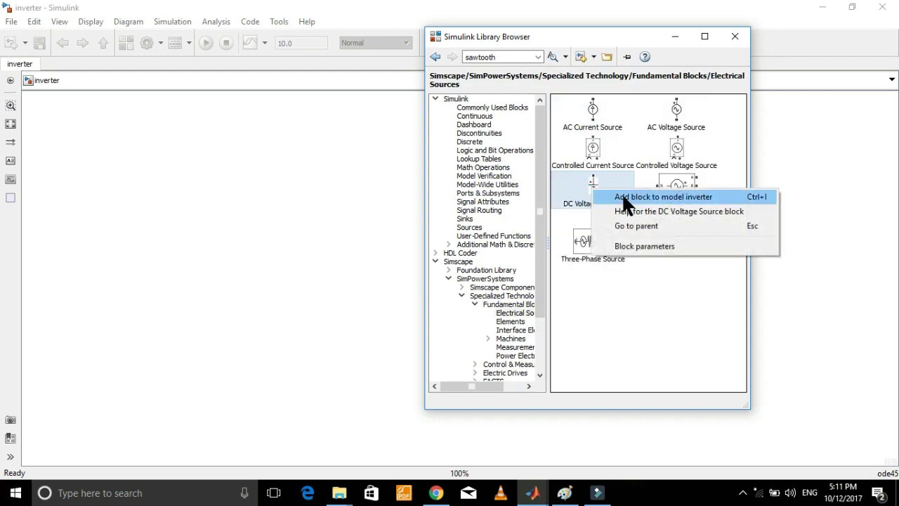
left_click(622, 196)
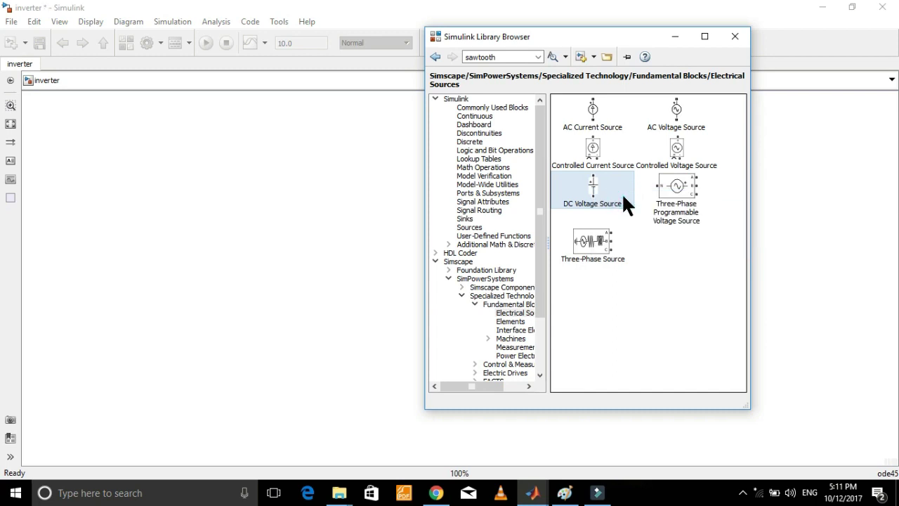
- Add three Series RLC Branch blocks from the Fundamental Blocks Elements library to the inverter model
left_click(433, 57)
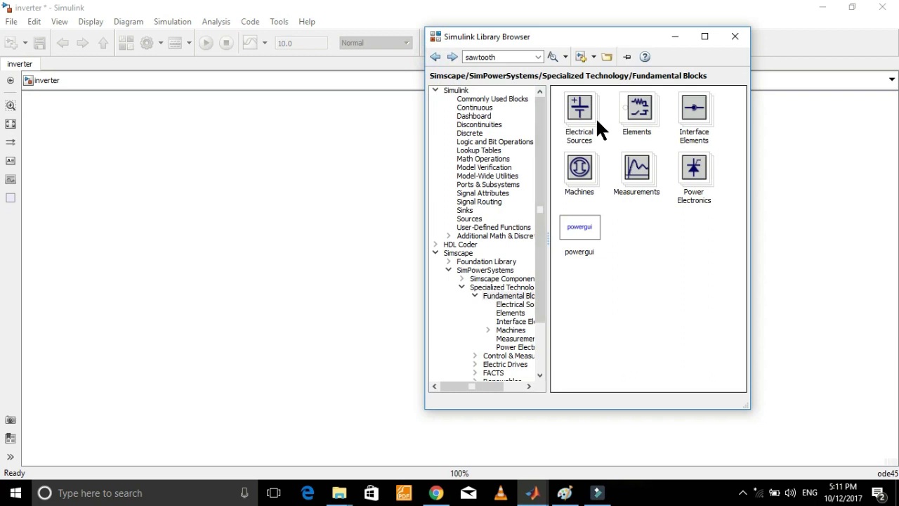
double_click(634, 116)
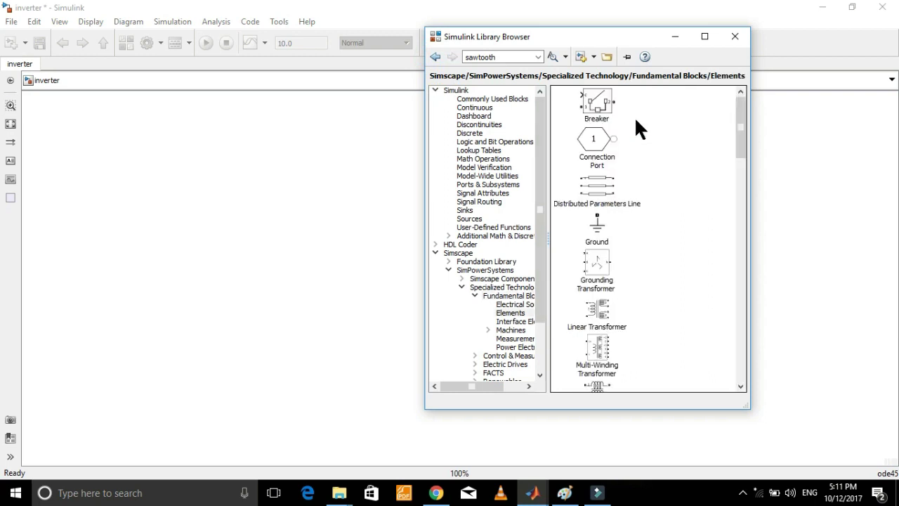
left_click_drag(739, 120, 742, 205)
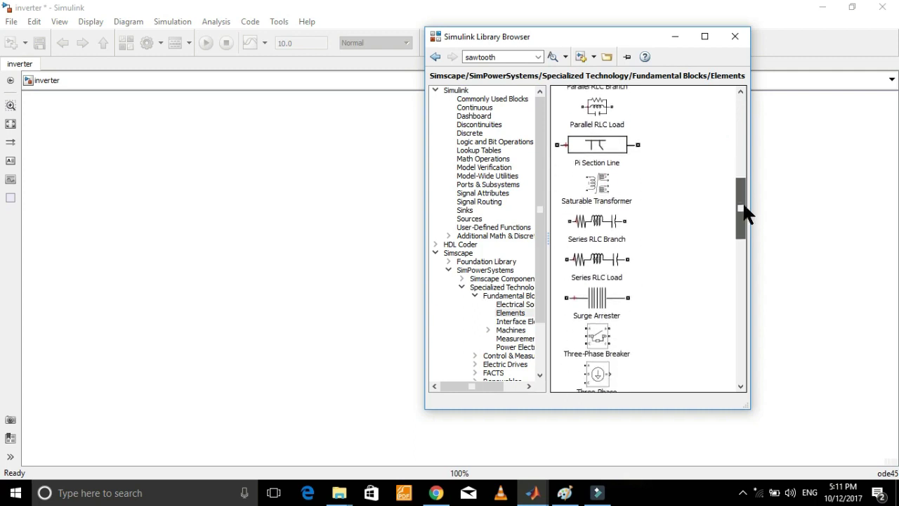
right_click(594, 216)
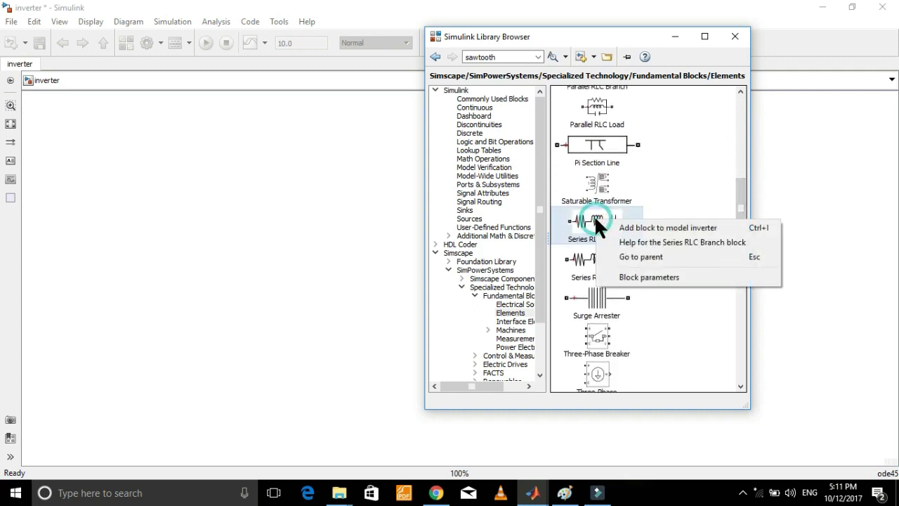
left_click(622, 228)
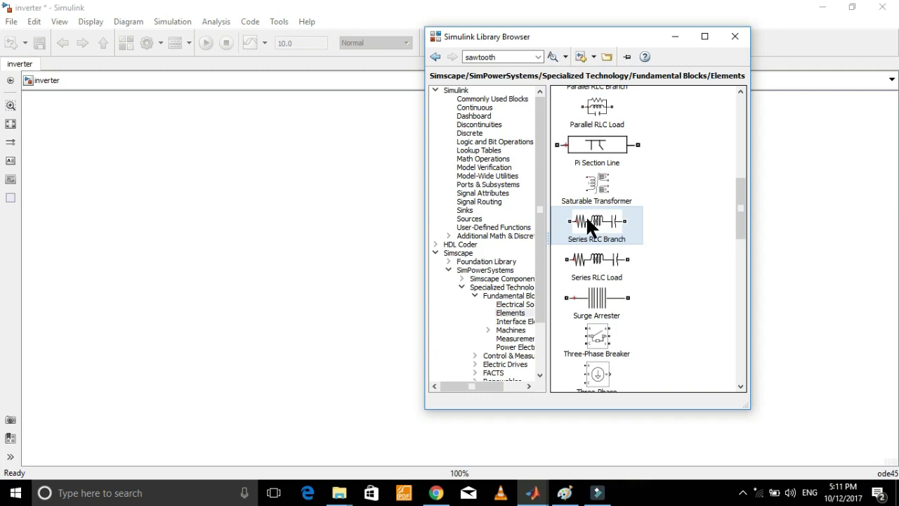
right_click(588, 220)
left_click(604, 227)
right_click(588, 219)
left_click(604, 226)
left_click_drag(736, 215, 733, 244)
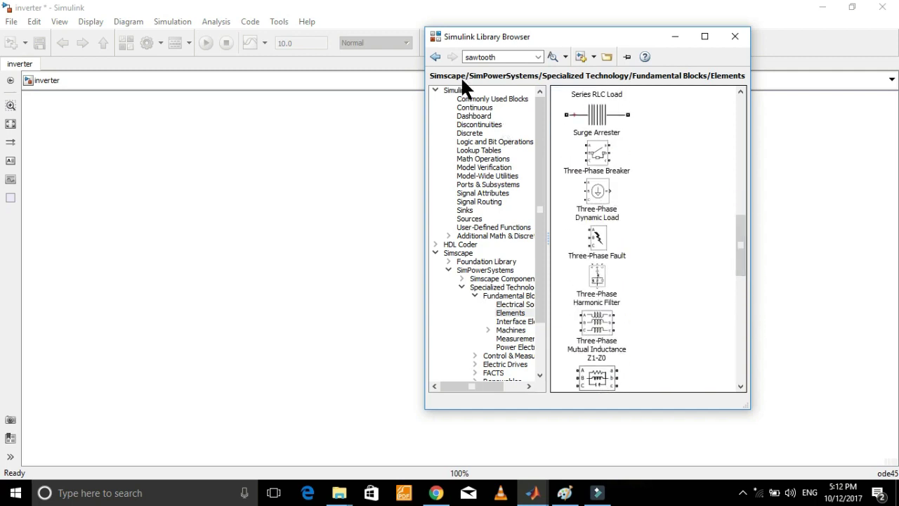
- Add four Mosfet blocks from the Fundamental Blocks Power Electronics library to the inverter model
left_click(435, 56)
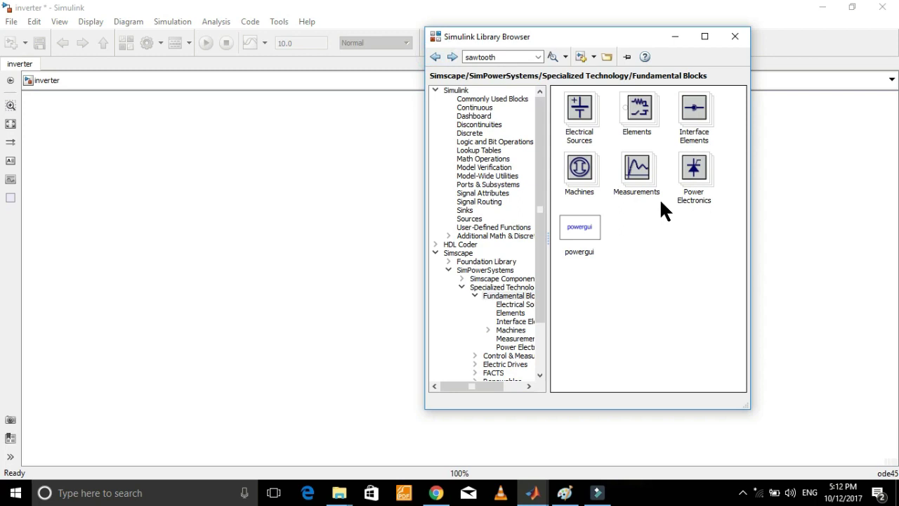
double_click(699, 170)
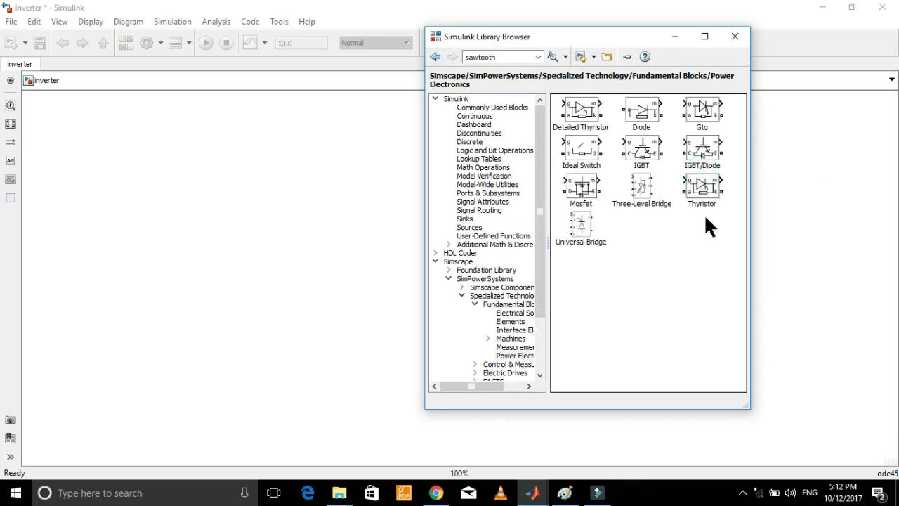
right_click(586, 181)
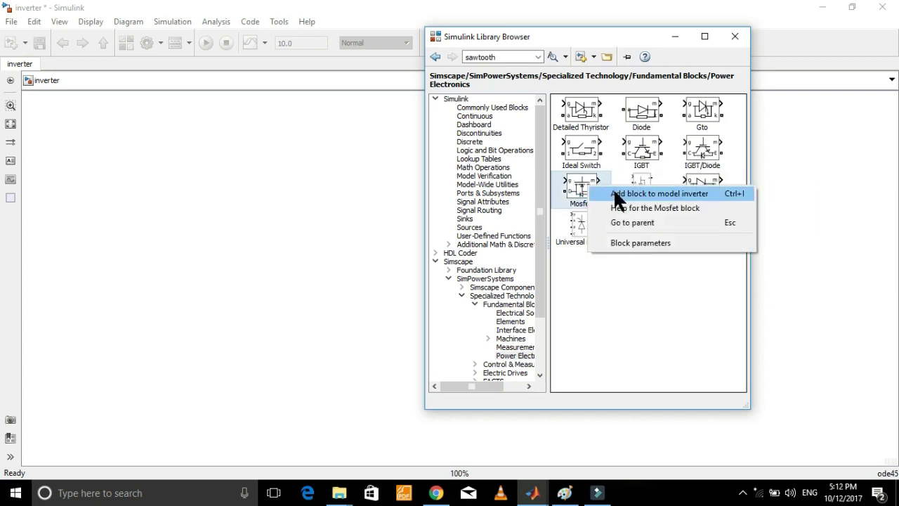
left_click(615, 193)
right_click(580, 183)
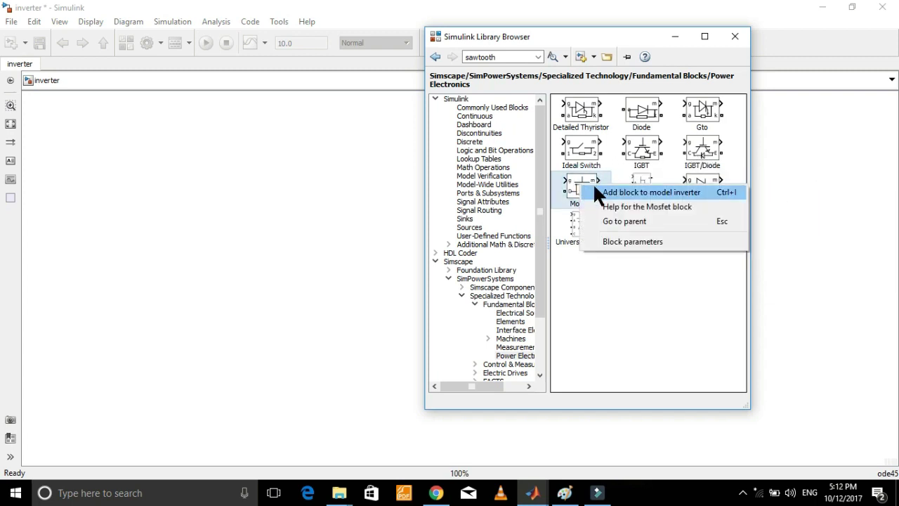
left_click(594, 187)
right_click(585, 179)
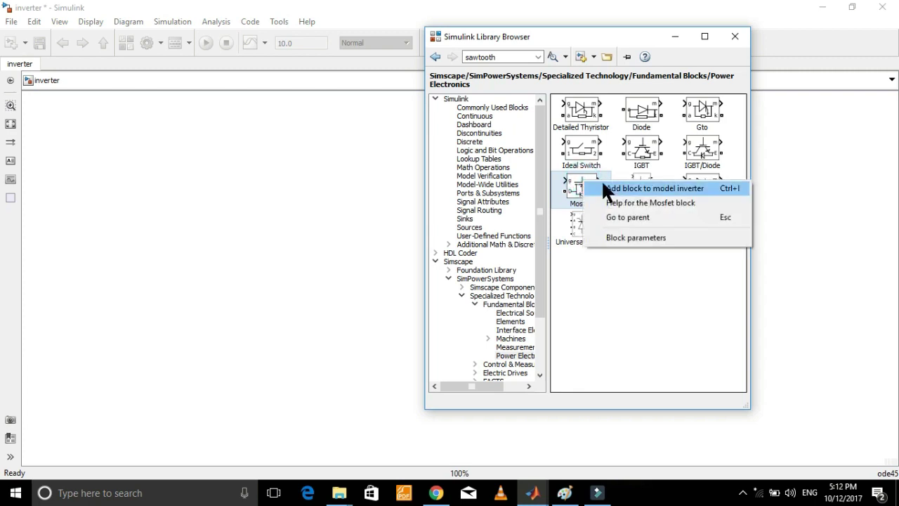
left_click(602, 187)
right_click(584, 181)
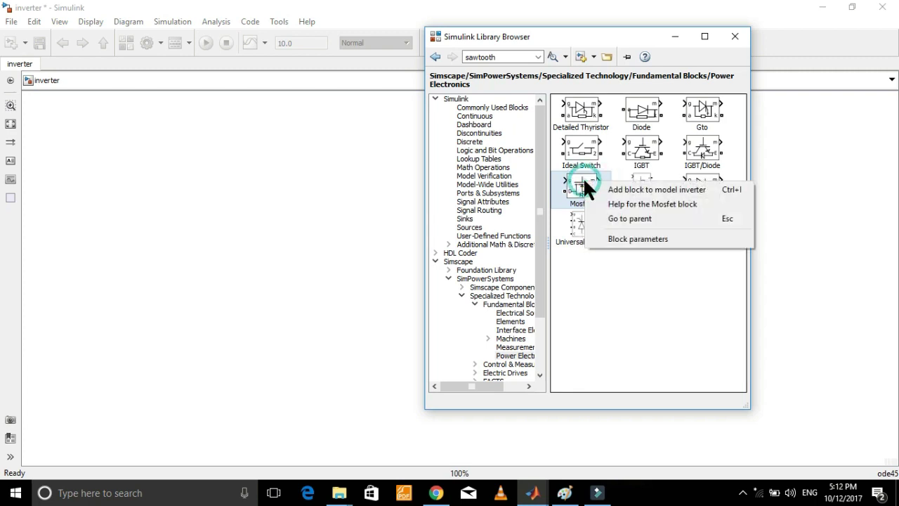
left_click(619, 187)
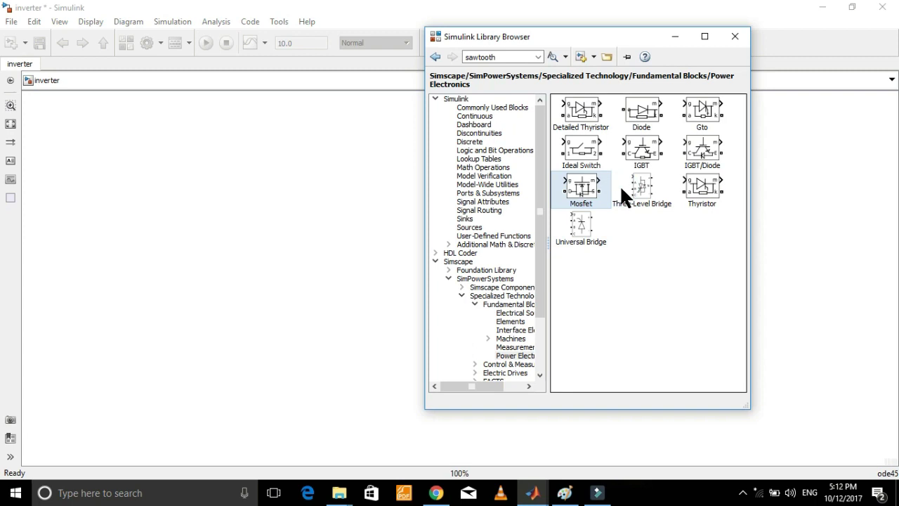
- Add a Scope and a Mux from the Simulink Commonly Used Blocks library to the inverter model
left_click(494, 108)
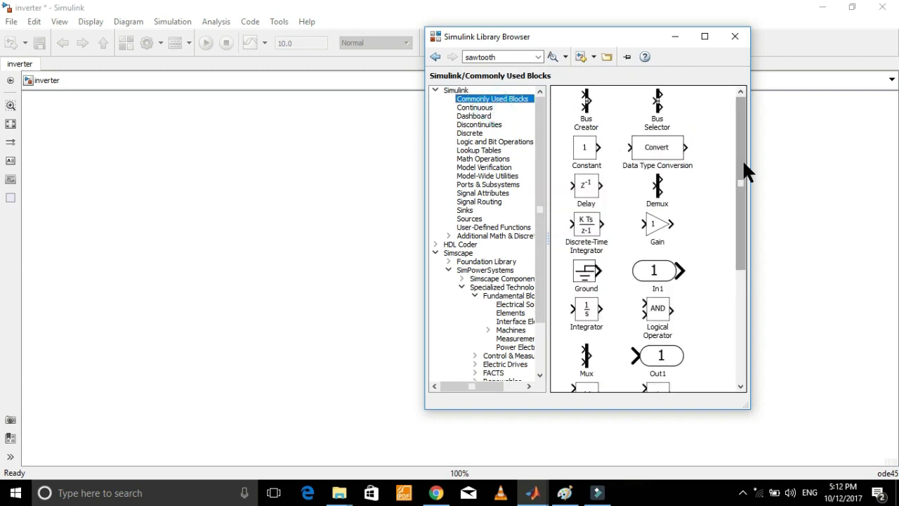
left_click_drag(742, 159, 758, 303)
right_click(660, 250)
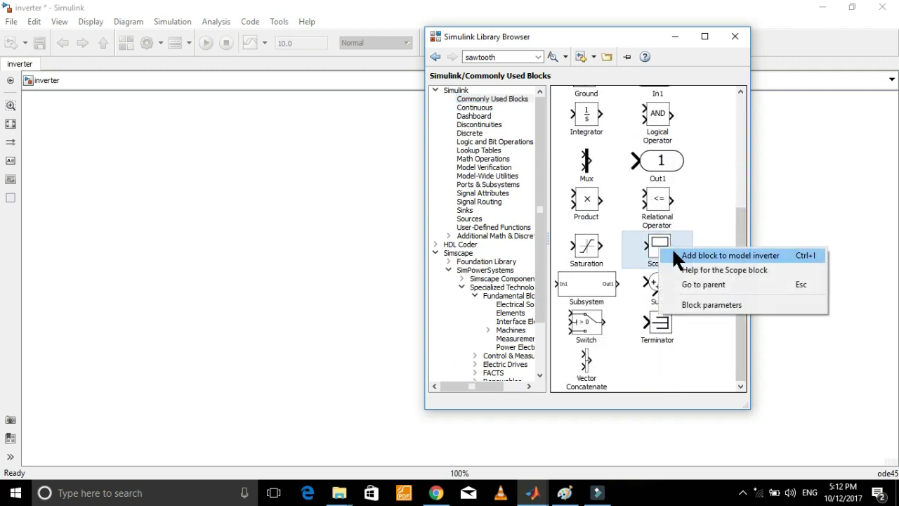
left_click(673, 253)
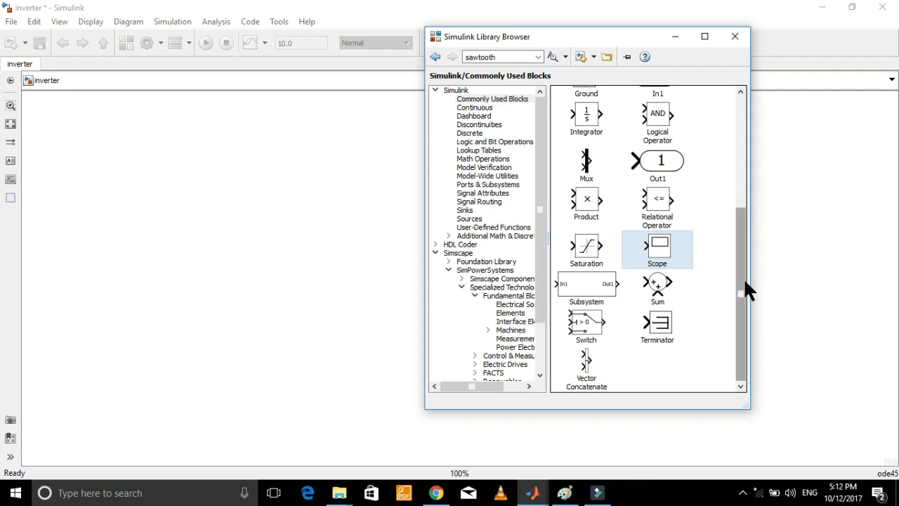
left_click_drag(742, 286, 741, 262)
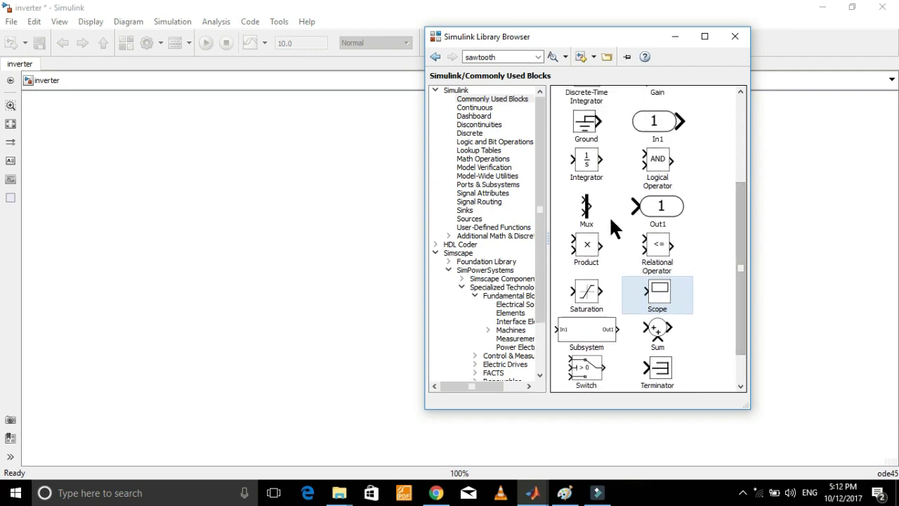
right_click(586, 209)
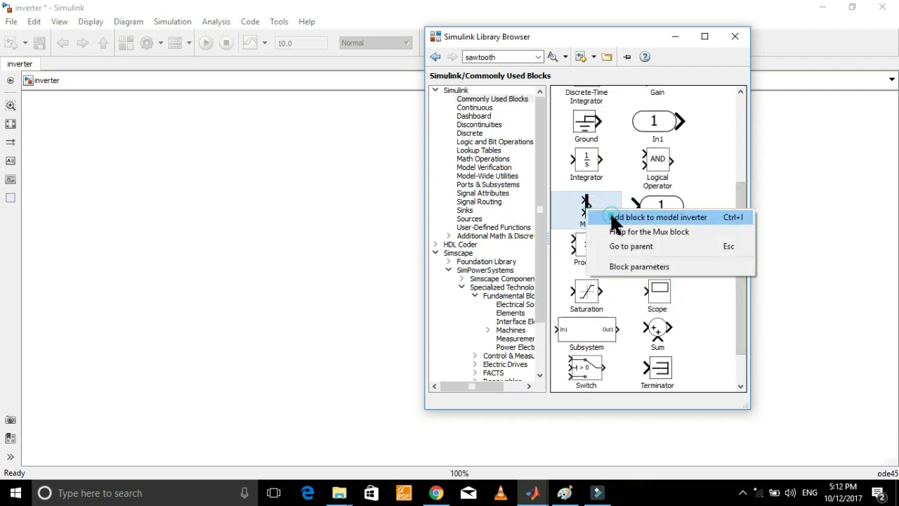
left_click(591, 216)
left_click_drag(740, 237, 730, 139)
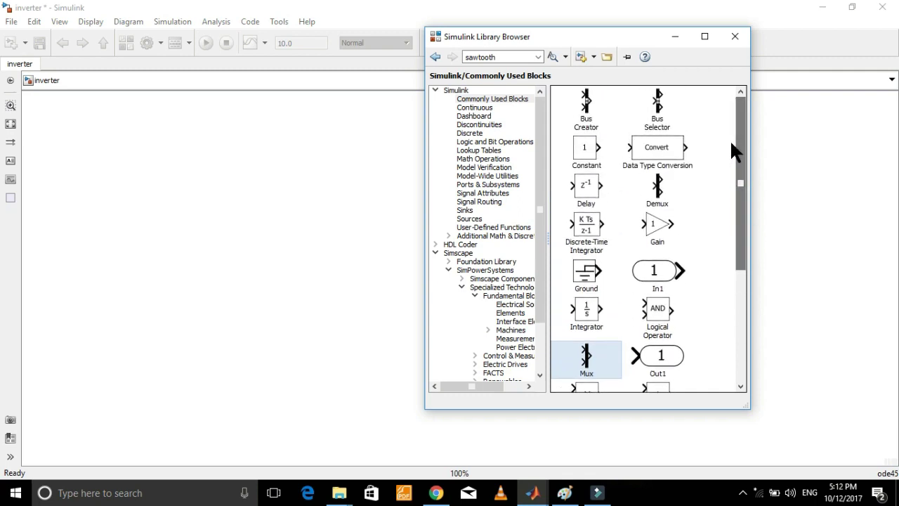
- Add a Relay block from the Simulink Discontinuities library to the inverter model
left_click(491, 125)
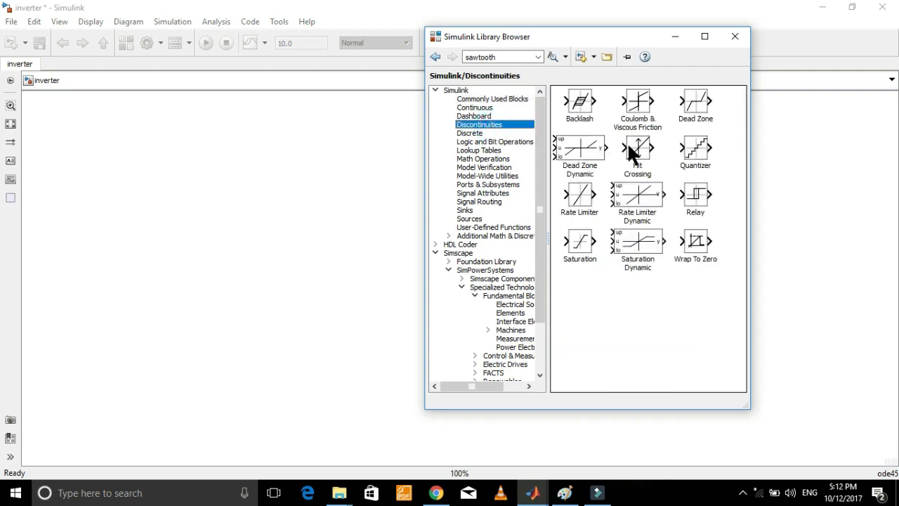
right_click(694, 195)
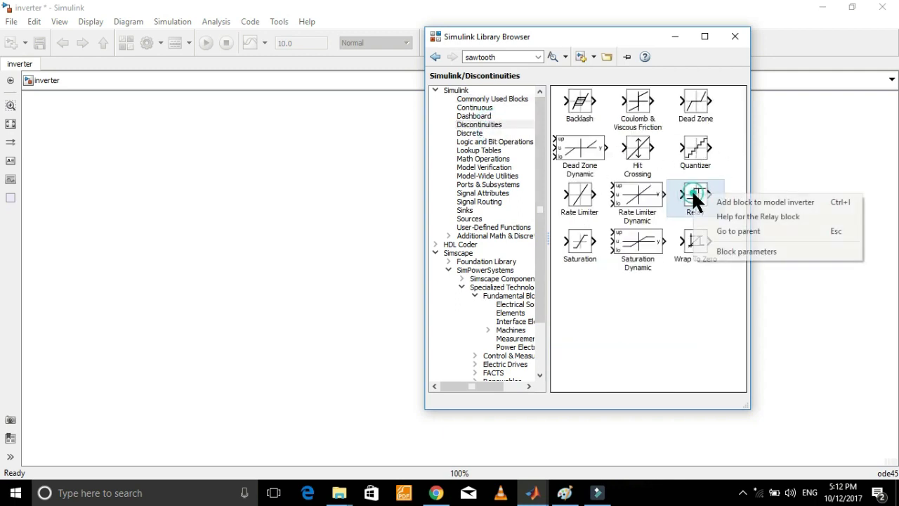
left_click(716, 199)
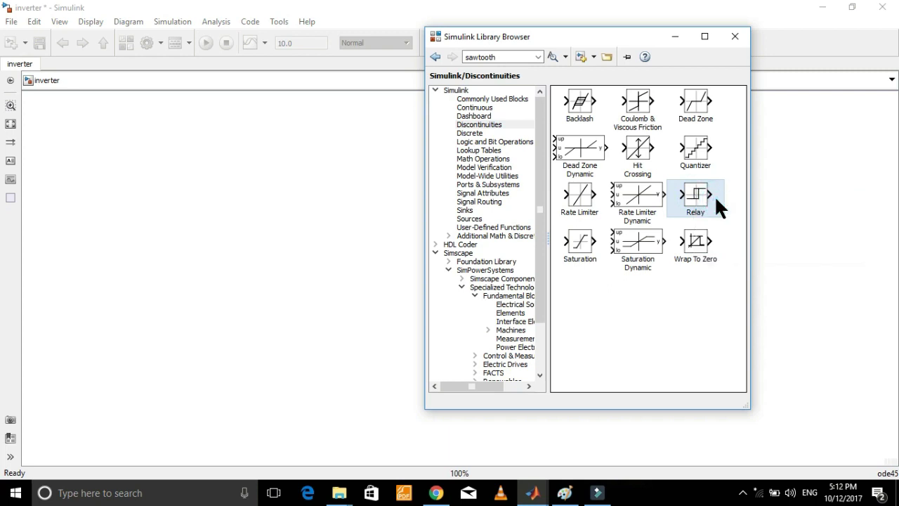
- Add a Sine Wave block from the Simulink Sources library to the inverter model
left_click(471, 218)
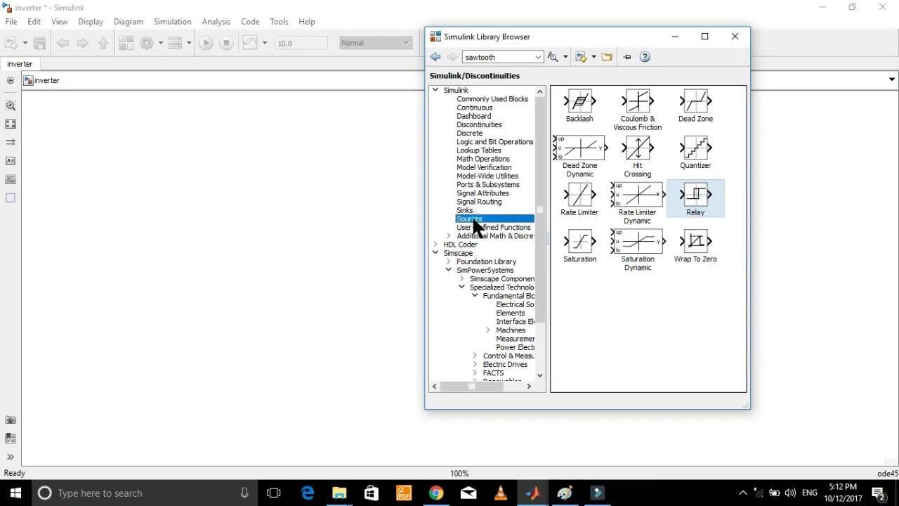
left_click_drag(736, 164, 764, 353)
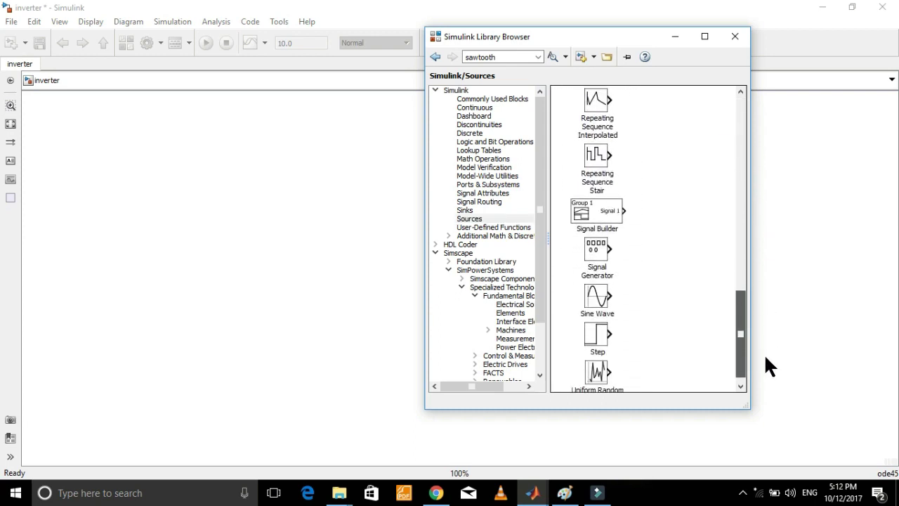
right_click(598, 295)
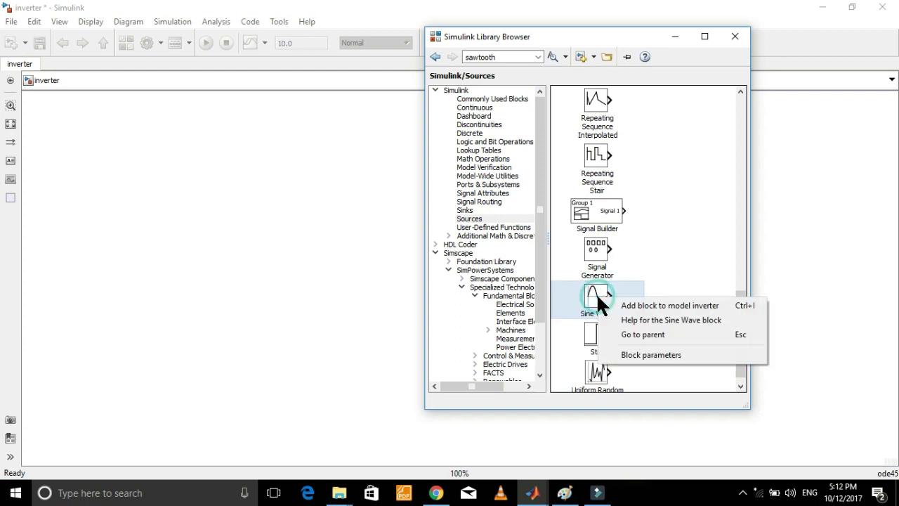
left_click(633, 303)
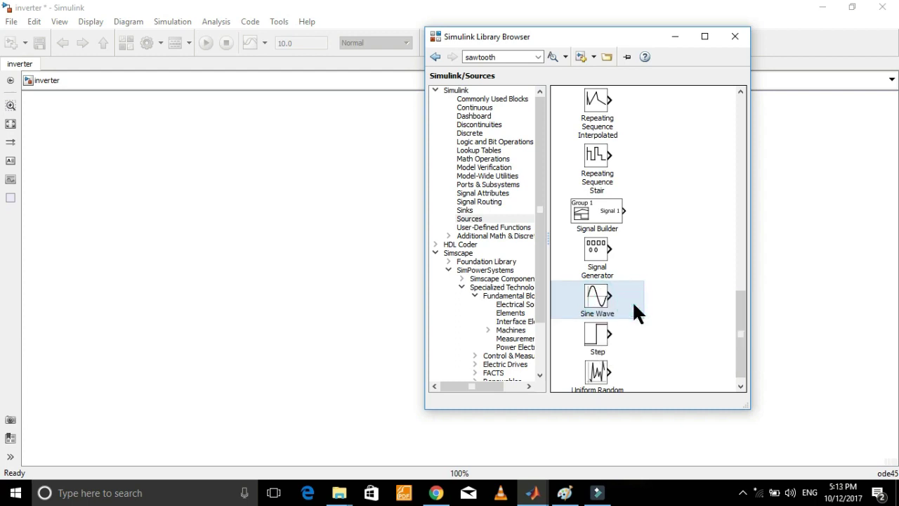
- Search the block library for "sawtooth" and add the Sawtooth Generator to the inverter model
double_click(511, 58)
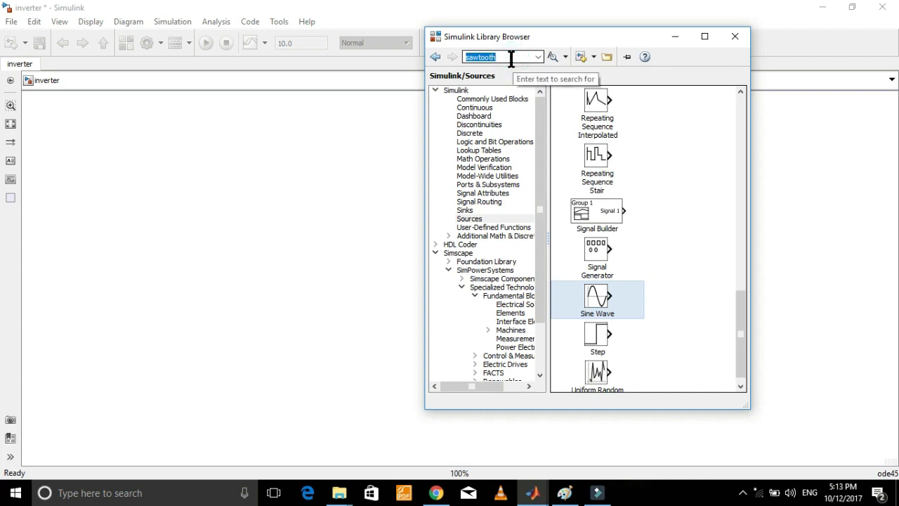
key("Return")
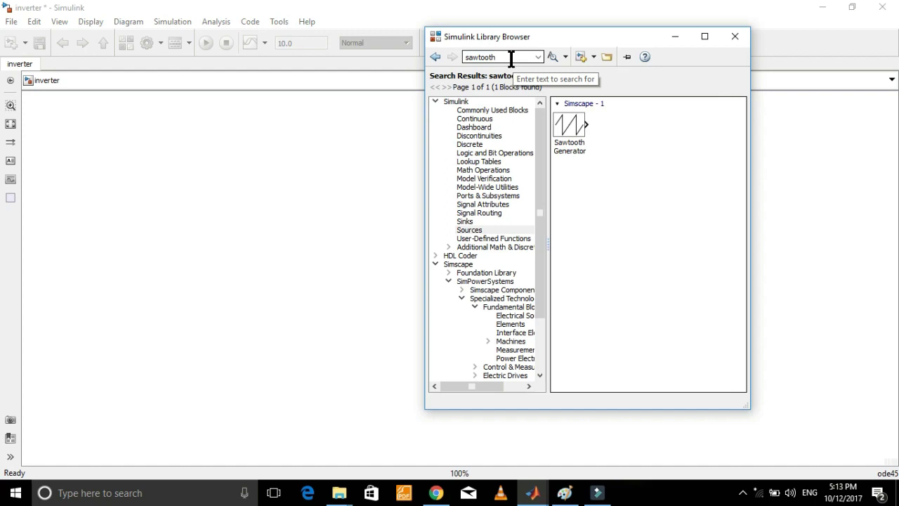
right_click(571, 116)
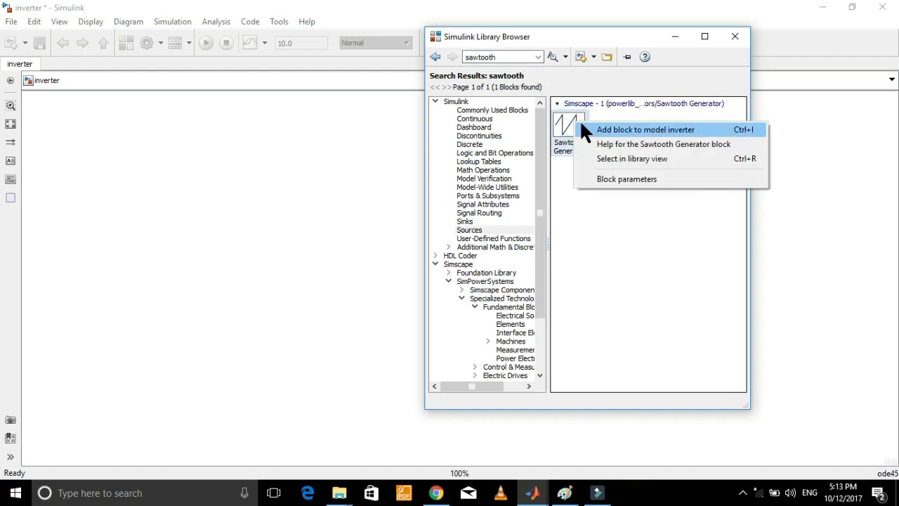
left_click(594, 130)
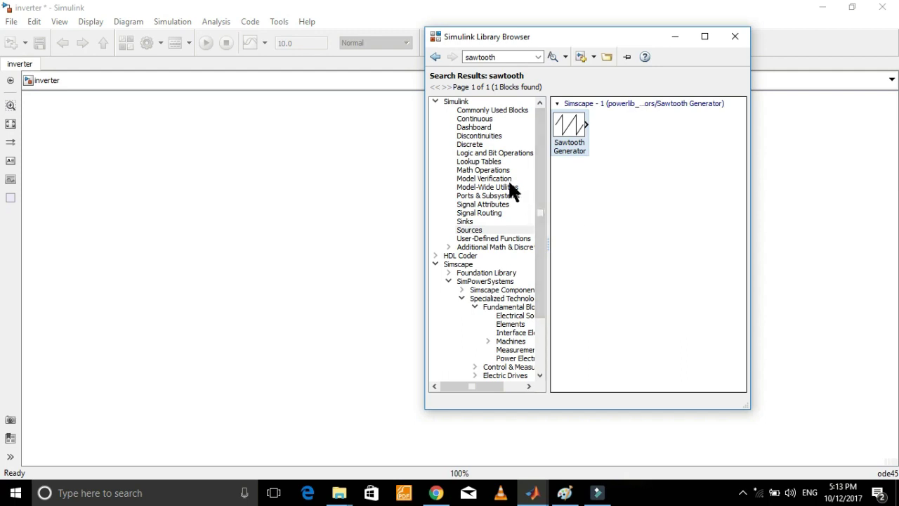
- Add an Add block from the Simulink Math Operations library to the inverter model
left_click(490, 170)
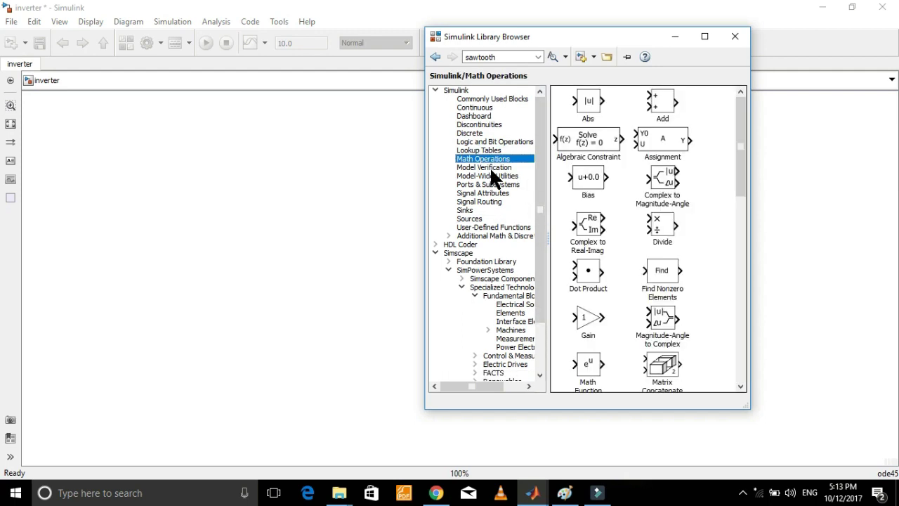
right_click(661, 100)
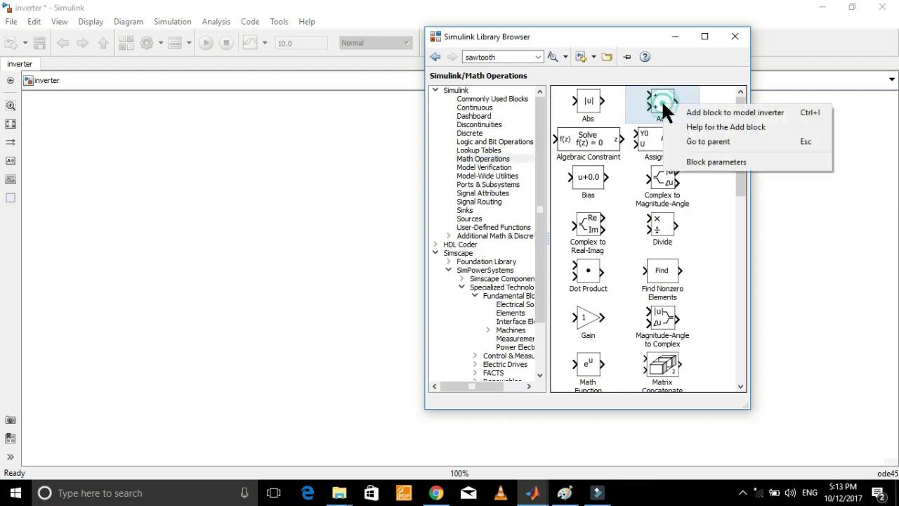
left_click(698, 111)
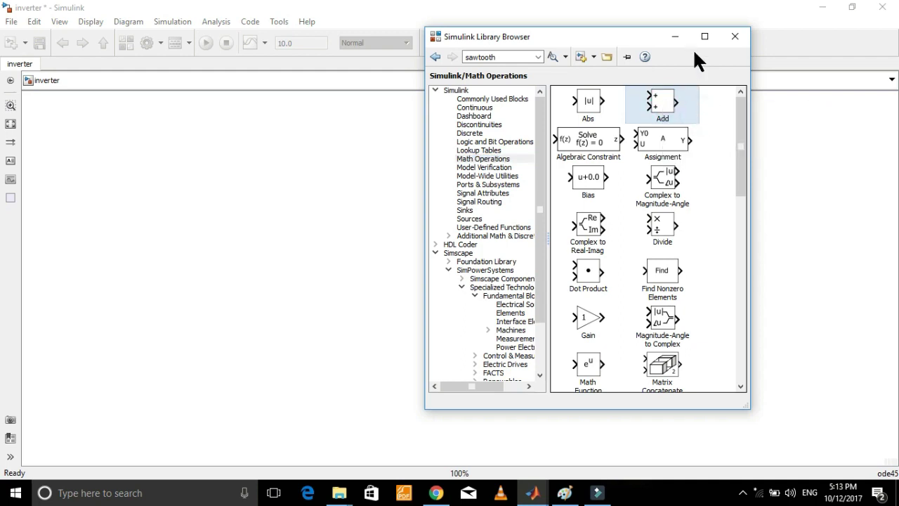
- Minimize the Library Browser and spread the stacked blocks across the canvas, with signal blocks above the voltage source, MOSFETs and RLC branches
left_click(674, 37)
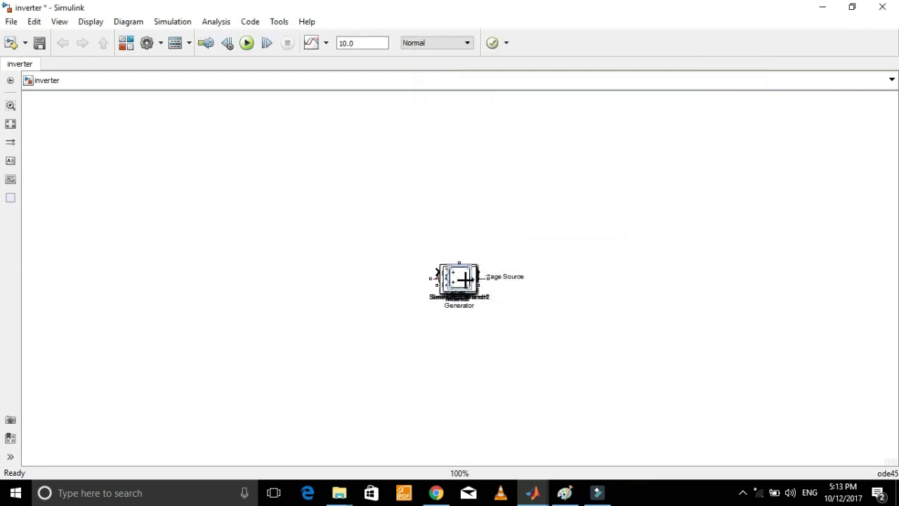
left_click_drag(464, 279, 279, 145)
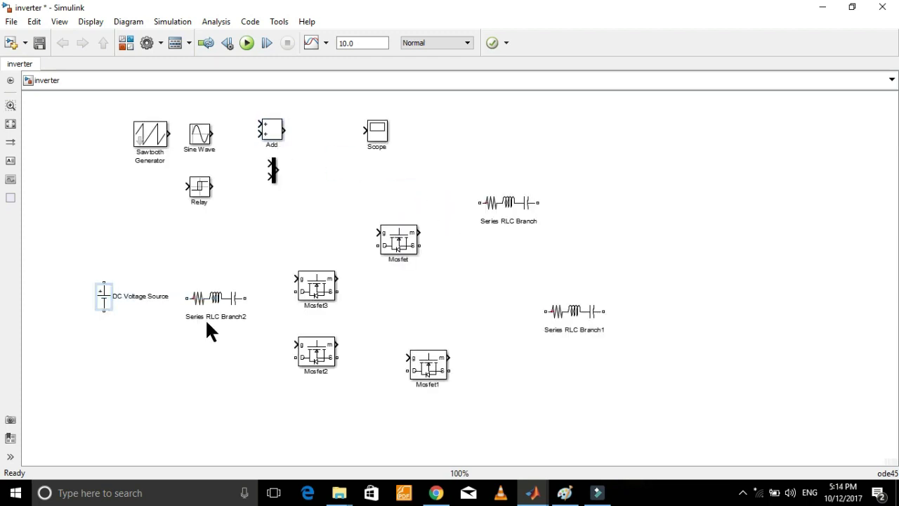
- Rotate the Series RLC Branch2 block beside the DC voltage source to vertical and apply RC as its branch type
left_click_drag(215, 295, 215, 294)
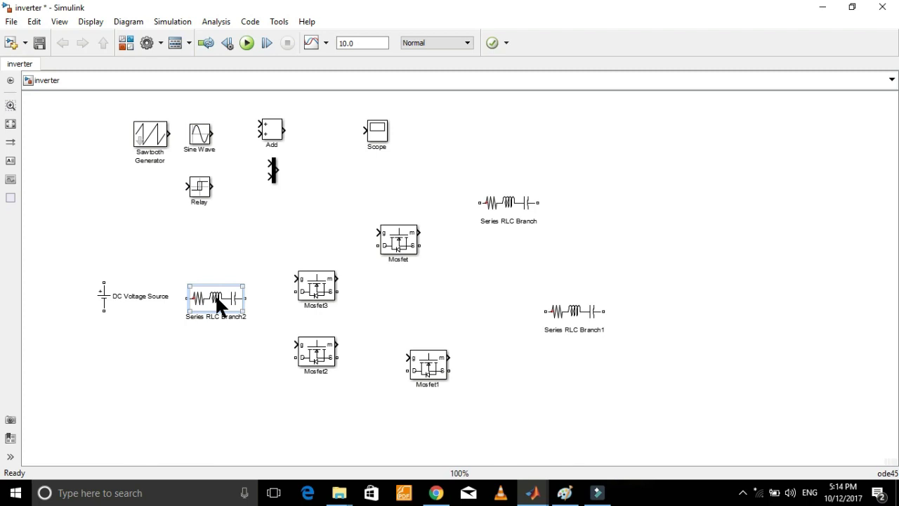
key("ctrl+r")
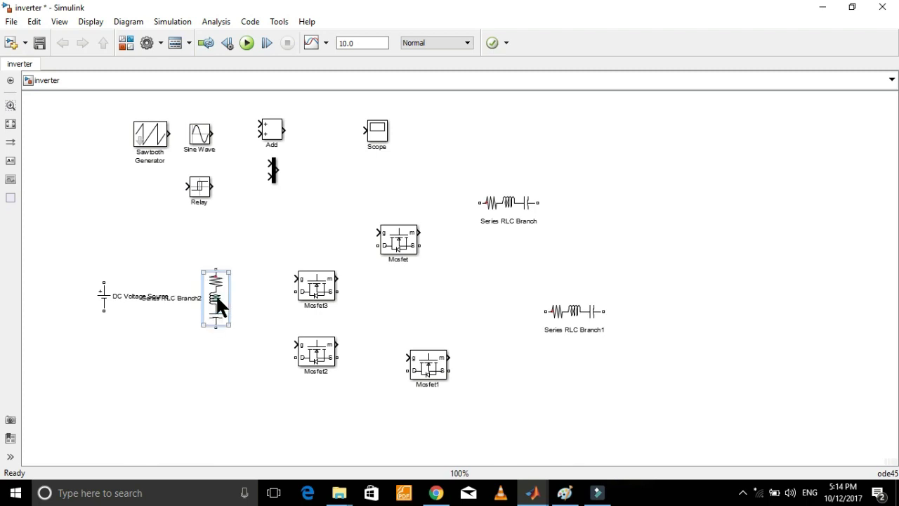
double_click(215, 293)
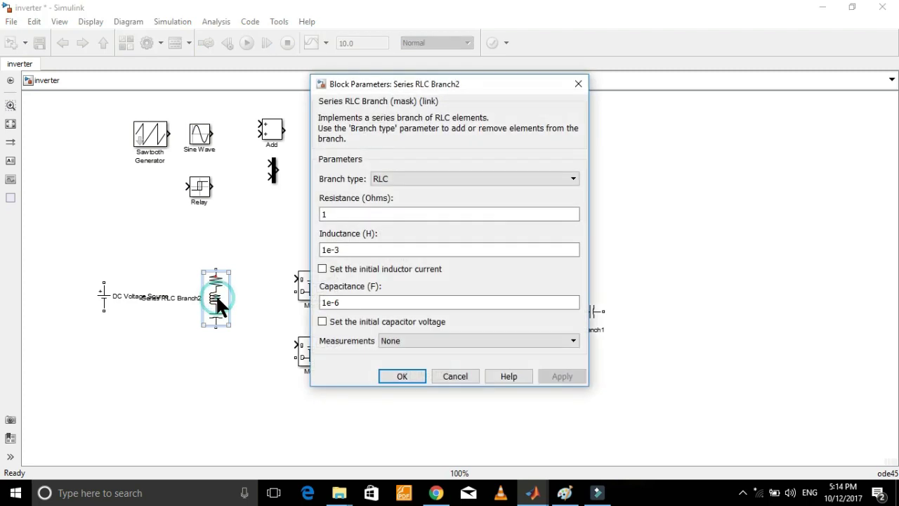
left_click(534, 178)
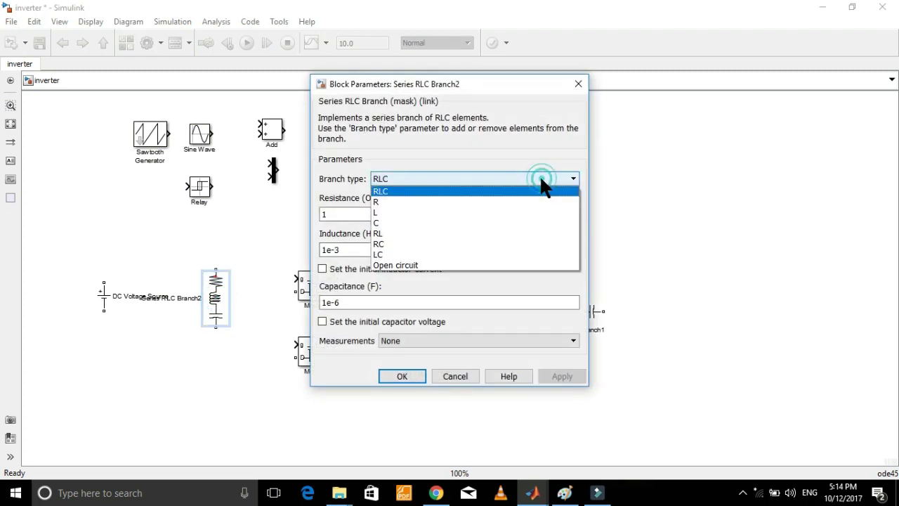
left_click(419, 243)
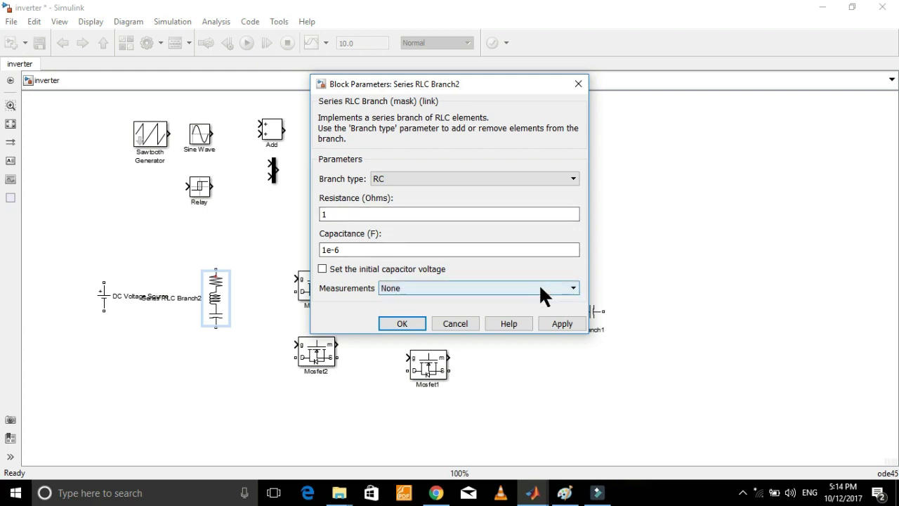
left_click(552, 320)
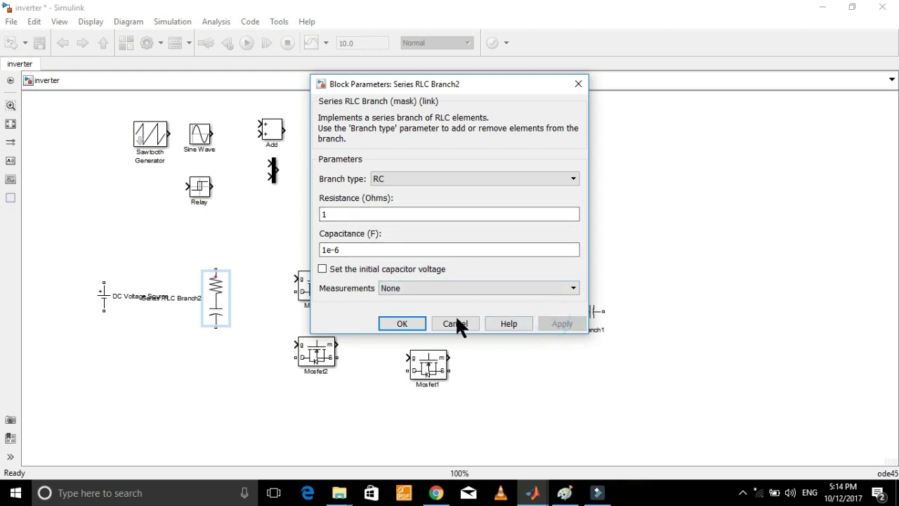
- Close the Series RLC Branch2 parameters and move the block clear of the DC Voltage Source label
left_click(407, 321)
left_click_drag(208, 299, 191, 299)
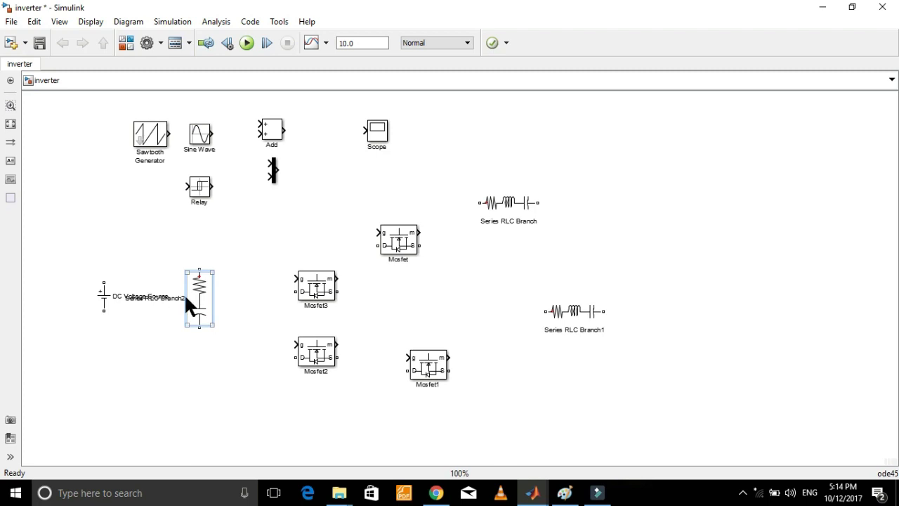
left_click_drag(203, 302, 231, 321)
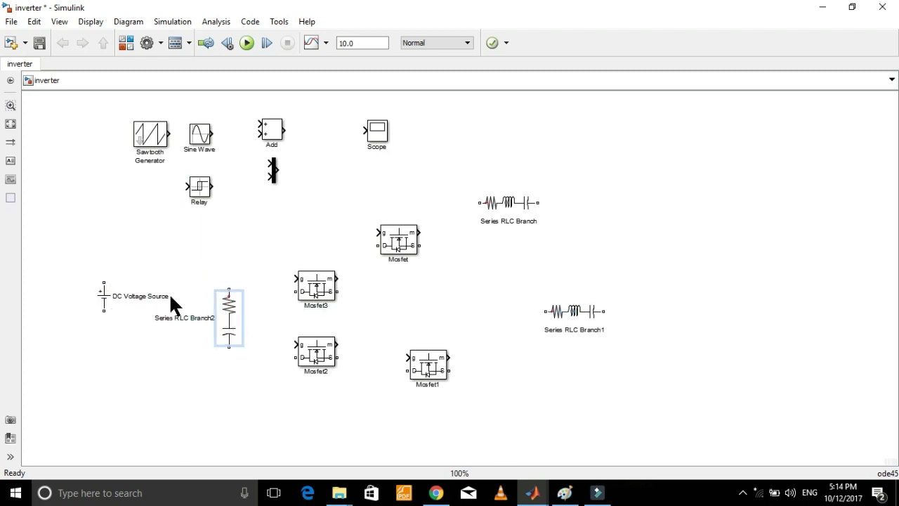
- Rename the DC Voltage Source block as Battery
left_click(167, 298)
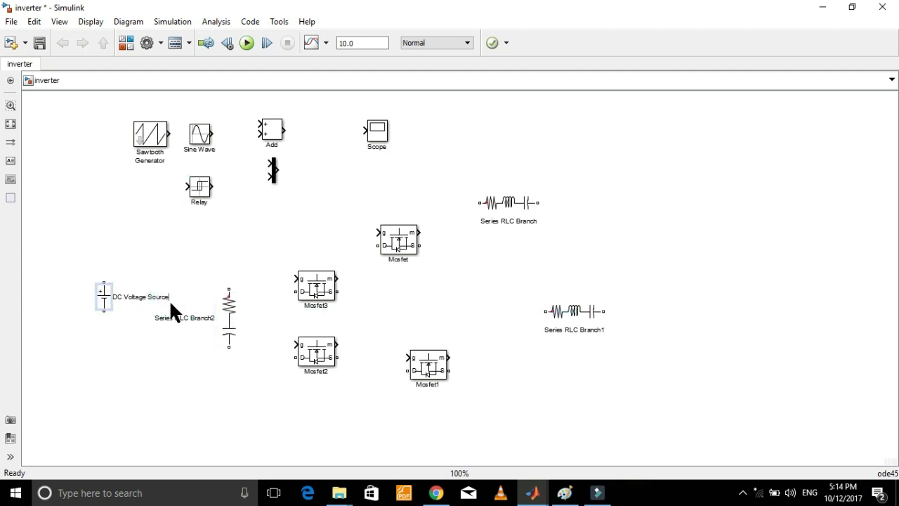
key("BackSpace")
key("BackSpace")
key("BackSpace")
key("BackSpace")
key("BackSpace")
key("BackSpace")
key("BackSpace")
key("BackSpace")
key("BackSpace")
key("BackSpace")
key("BackSpace")
key("BackSpace")
key("BackSpace")
key("BackSpace")
type("Battery")
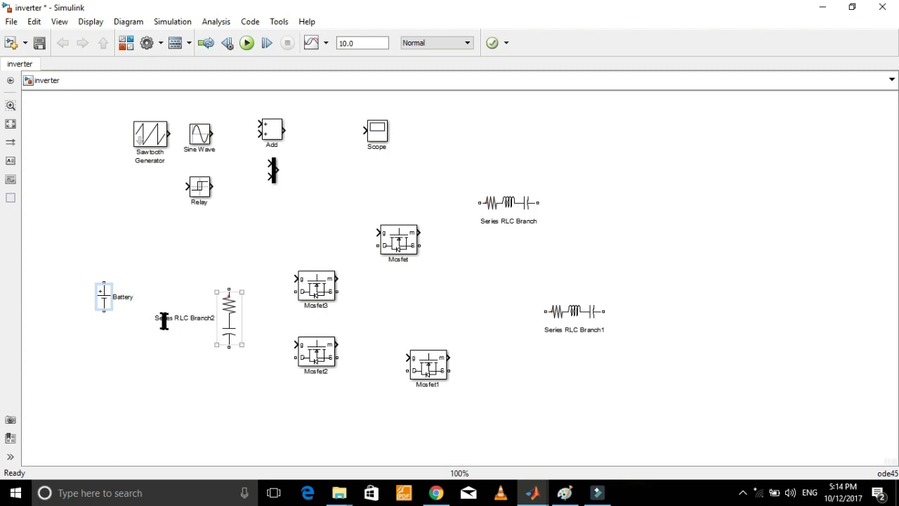
- Rename the Series RLC Branch2 block as C1 and place it close beside the Battery block
left_click_drag(157, 317, 210, 319)
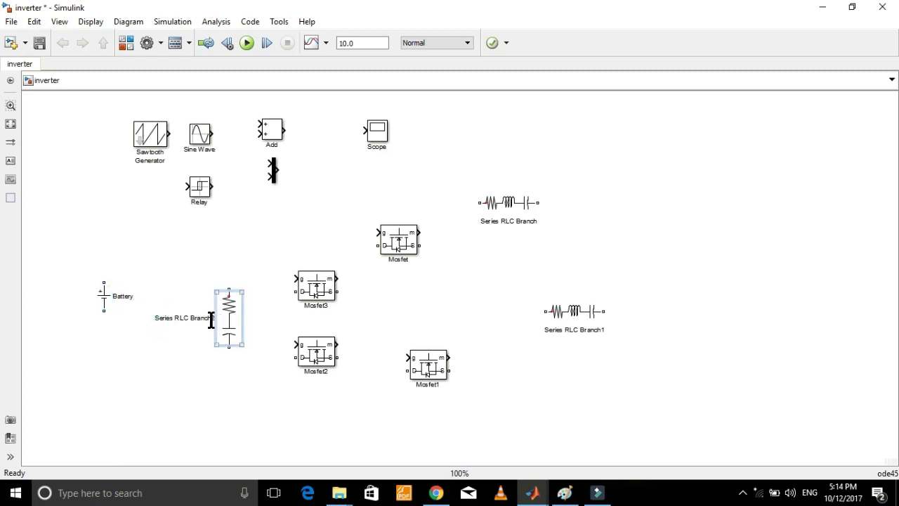
key("BackSpace")
key("BackSpace")
key("BackSpace")
key("BackSpace")
key("BackSpace")
key("BackSpace")
key("BackSpace")
key("BackSpace")
left_click_drag(226, 329, 156, 306)
- Rotate the four MOSFET blocks to vertical and arrange them as two upper and two lower switches of the bridge
left_click(208, 300)
left_click(328, 282)
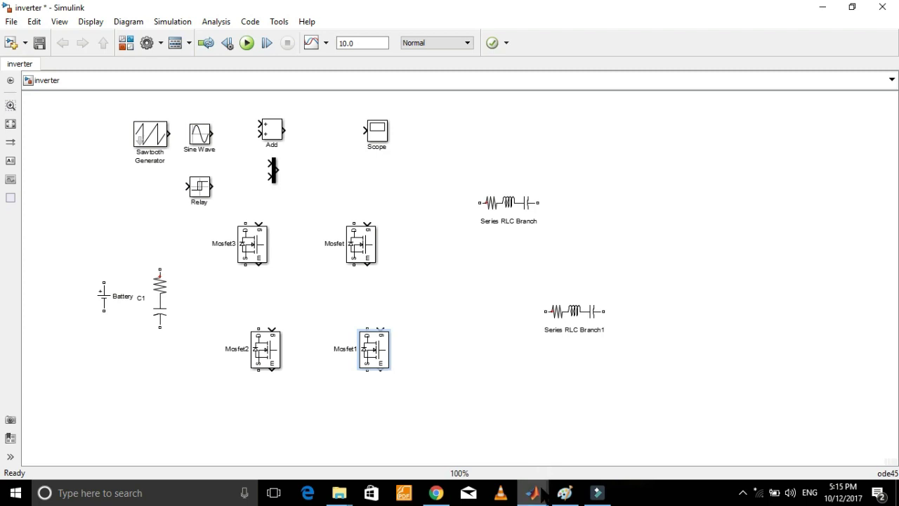
- Add a Logical Operator block from the Simulink Logic and Bit Operations library to the model and minimize the Library Browser
mouse_move(542, 492)
left_click(540, 449)
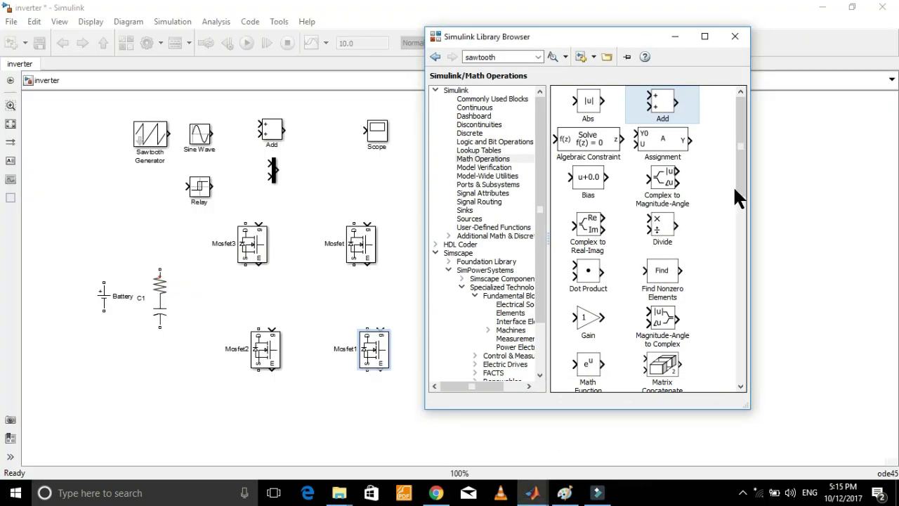
left_click_drag(739, 172, 754, 339)
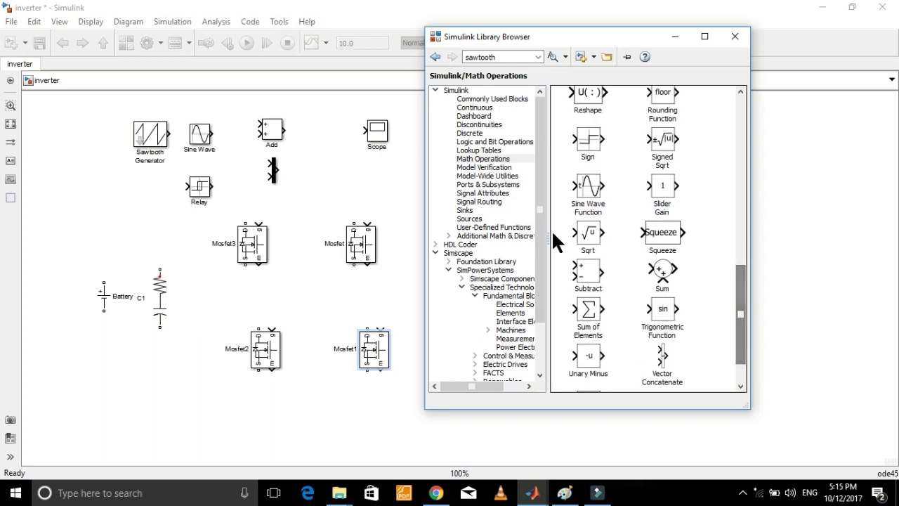
left_click(478, 140)
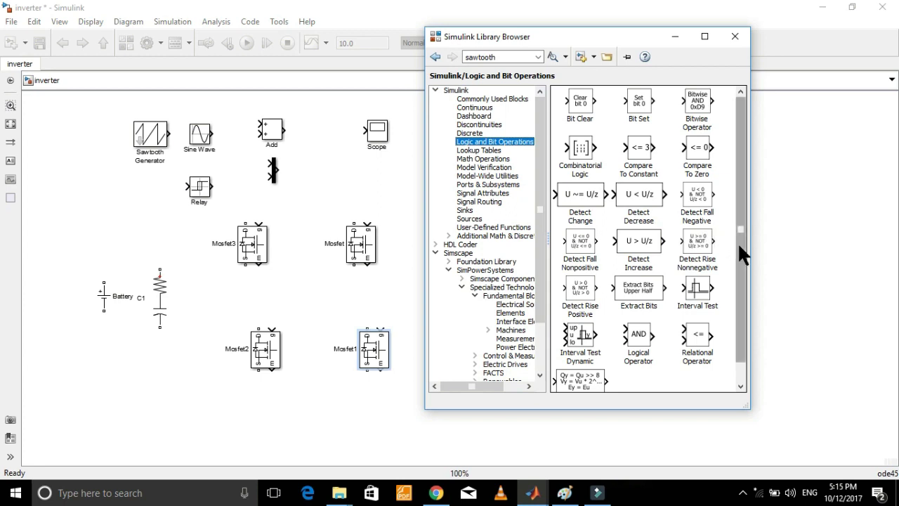
right_click(638, 328)
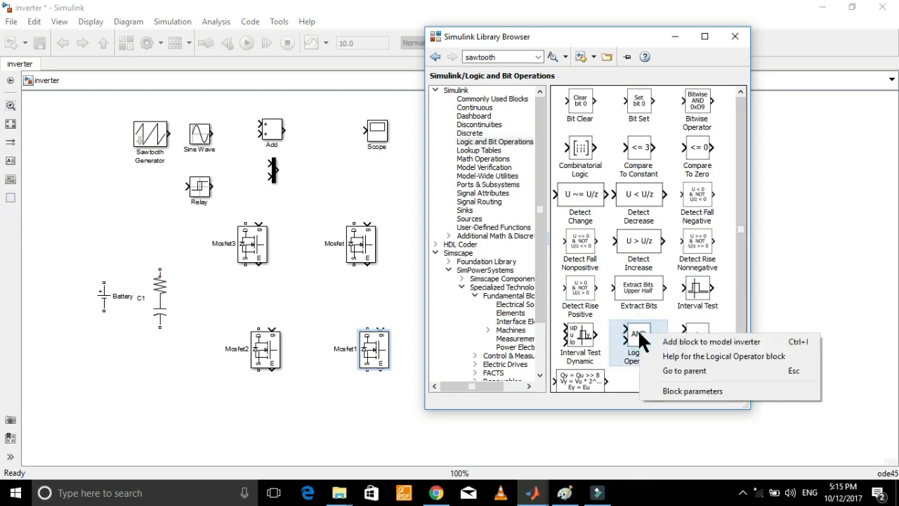
left_click(674, 341)
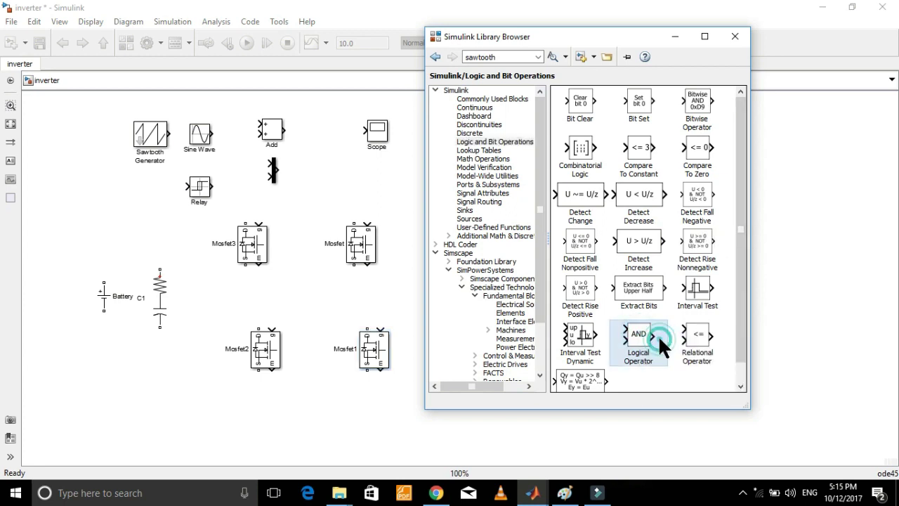
left_click(676, 37)
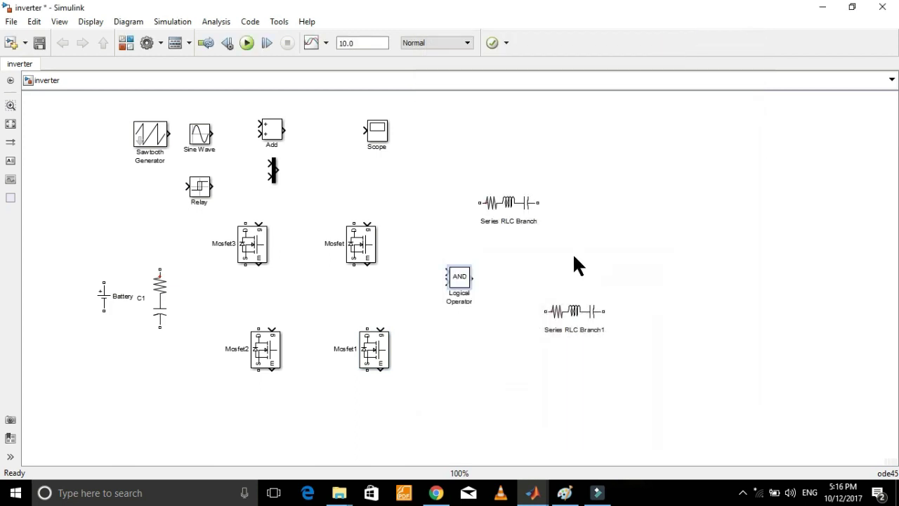
- Set the Logical Operator to NOT with the distinctive icon shape and place it beside the Mux block
double_click(460, 279)
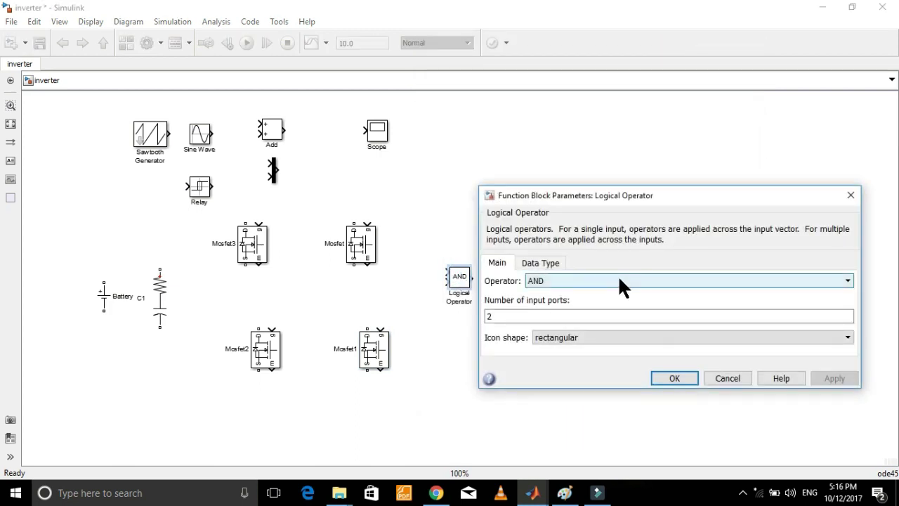
left_click(621, 283)
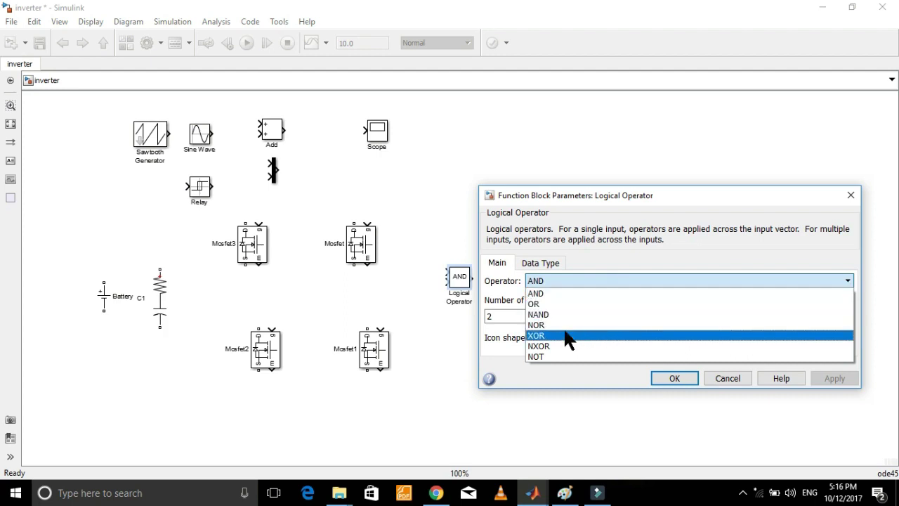
left_click(556, 354)
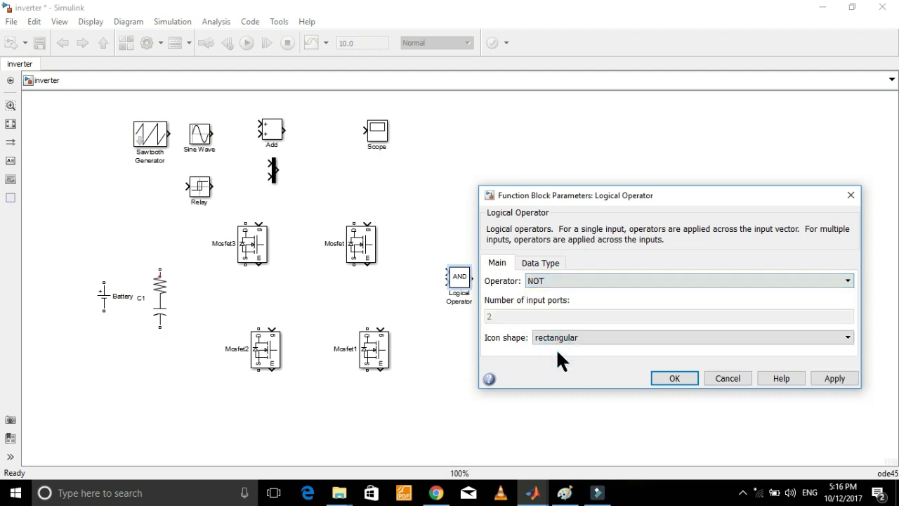
left_click(740, 338)
left_click(693, 360)
left_click(835, 372)
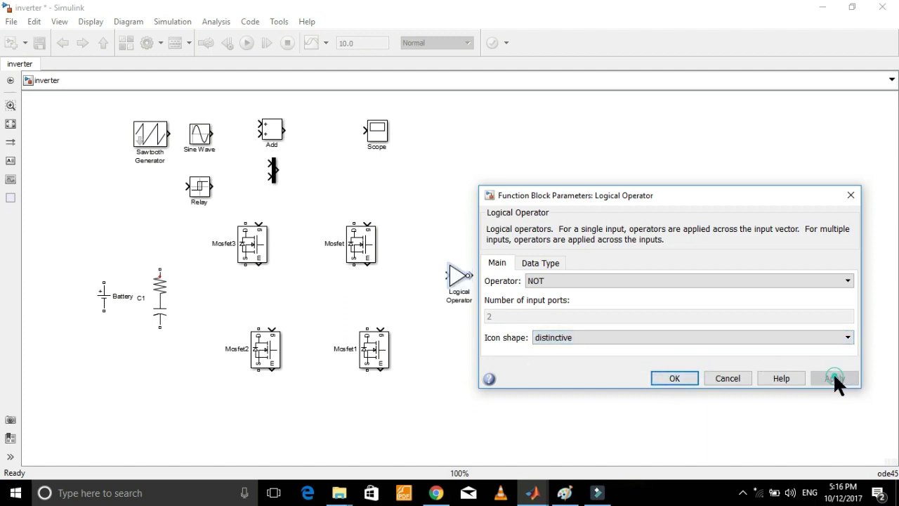
left_click(675, 378)
left_click(454, 275)
left_click_drag(454, 274, 318, 180)
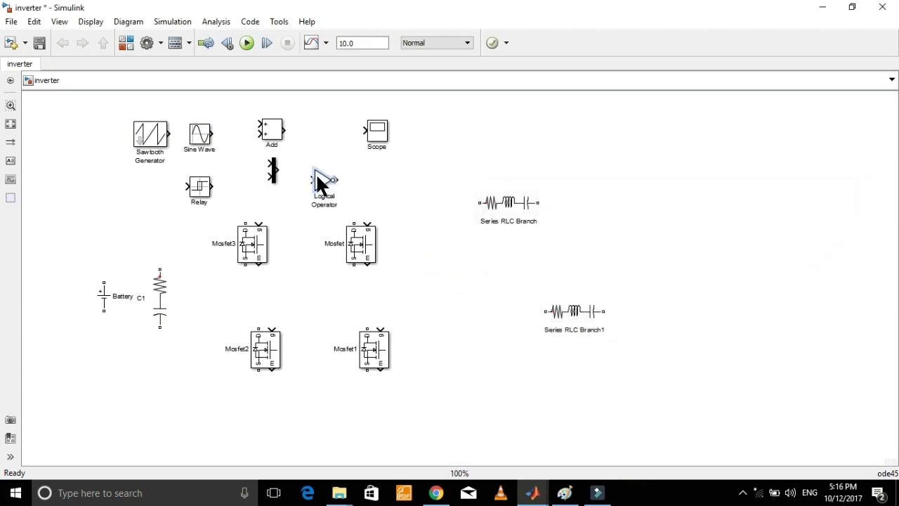
- Turn off the measurement port of the Mosfet3 block
double_click(261, 245)
left_click_drag(580, 277, 589, 349)
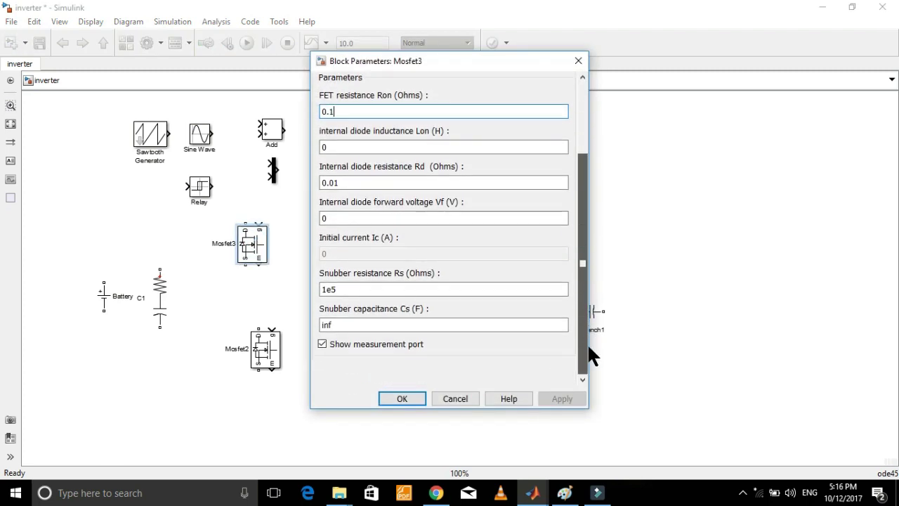
left_click(322, 342)
left_click(537, 398)
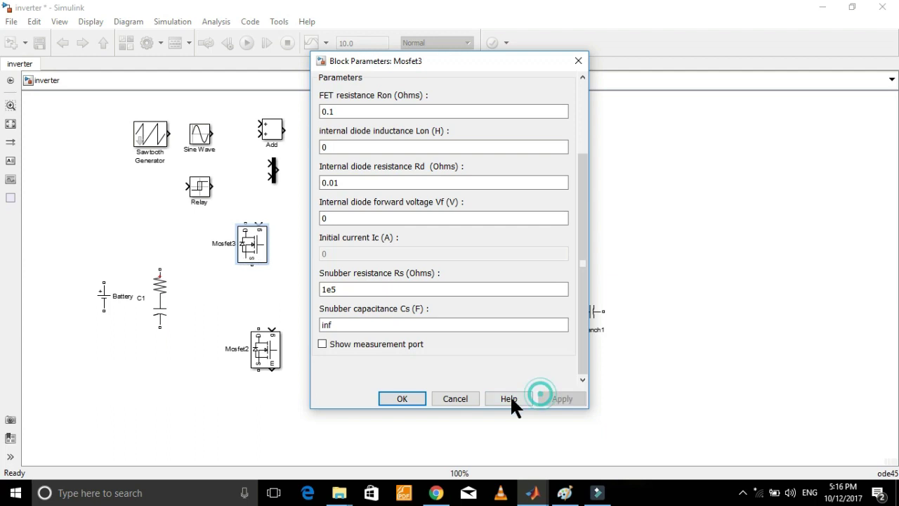
left_click(402, 398)
- Turn off the measurement port of the upper Mosfet block
left_click(361, 253)
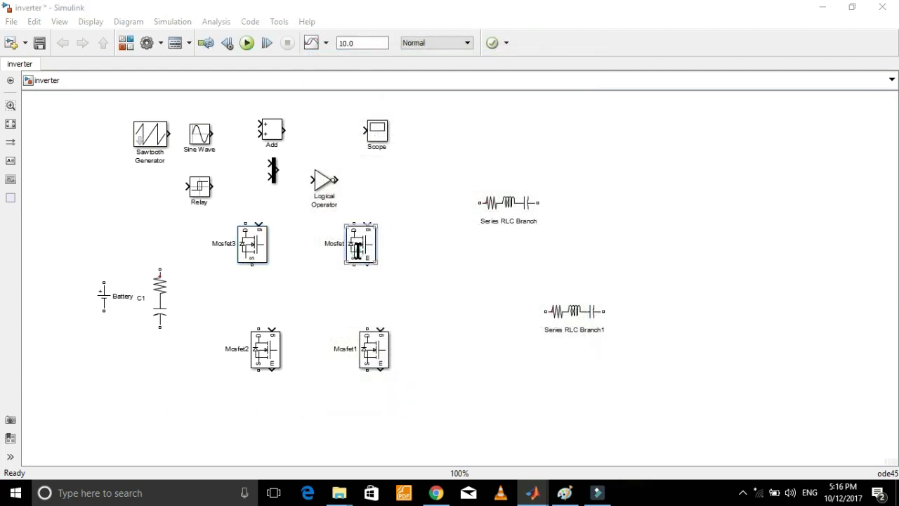
double_click(357, 250)
left_click_drag(582, 248, 590, 349)
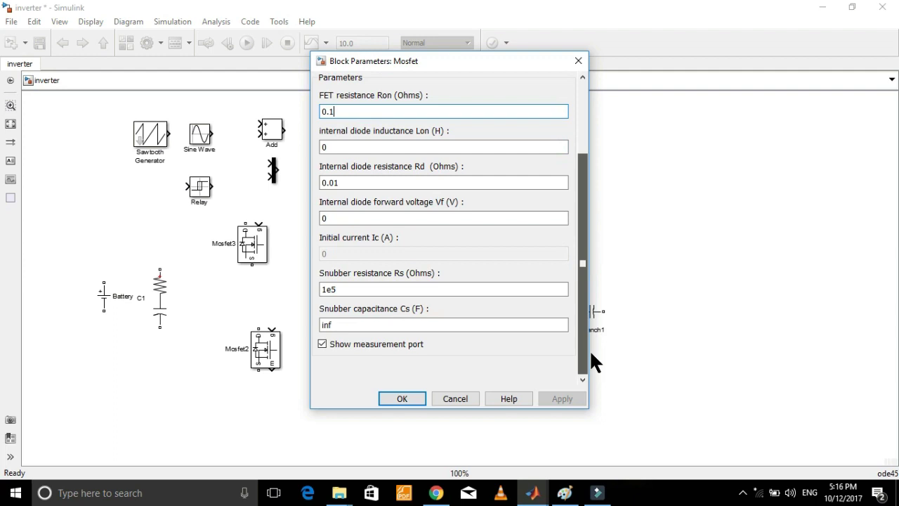
left_click(322, 343)
left_click(553, 399)
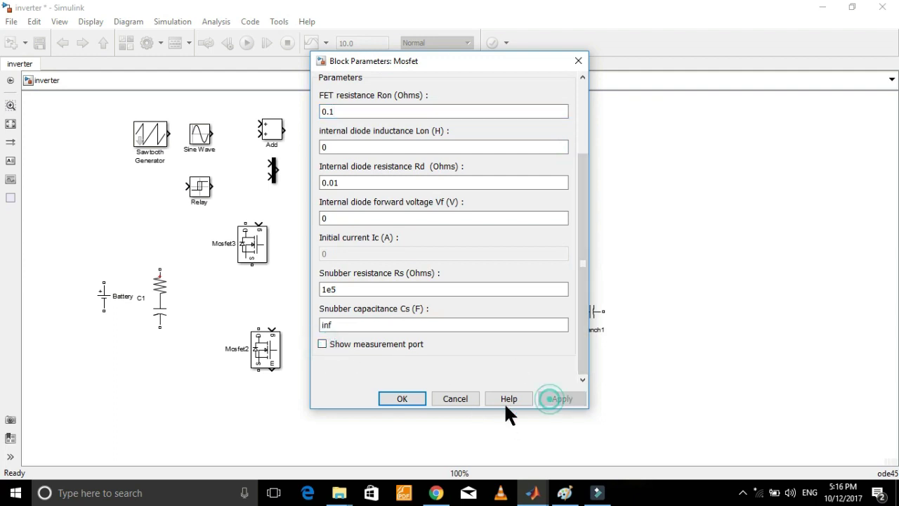
left_click(401, 398)
- Turn off the measurement port of the Mosfet2 block
double_click(271, 359)
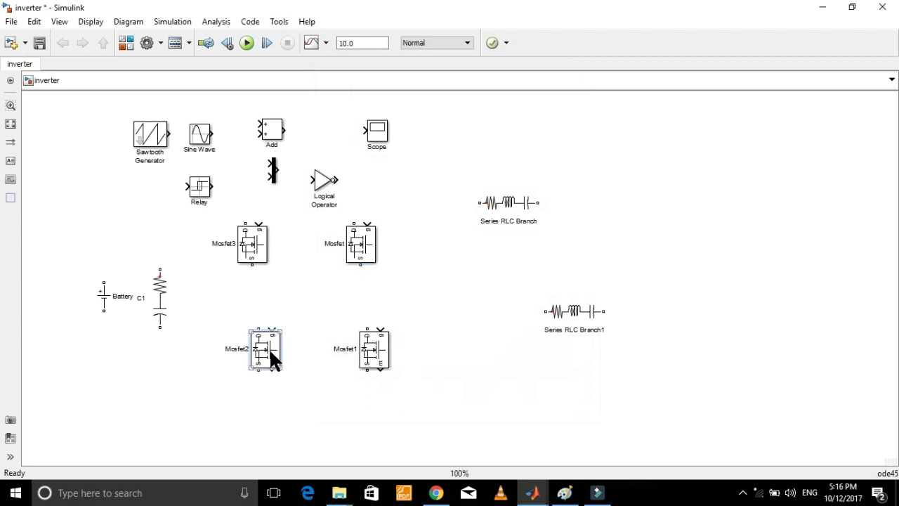
left_click_drag(585, 265, 584, 367)
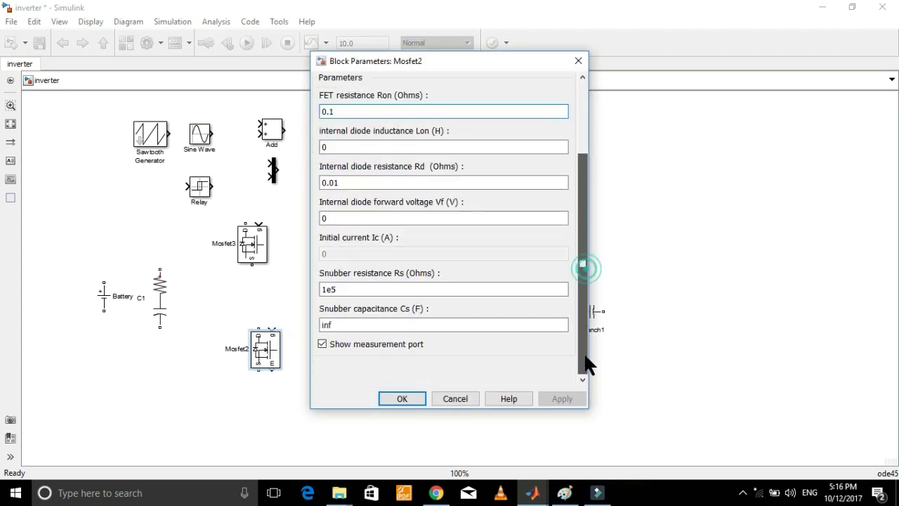
left_click(396, 344)
left_click(550, 391)
left_click(400, 396)
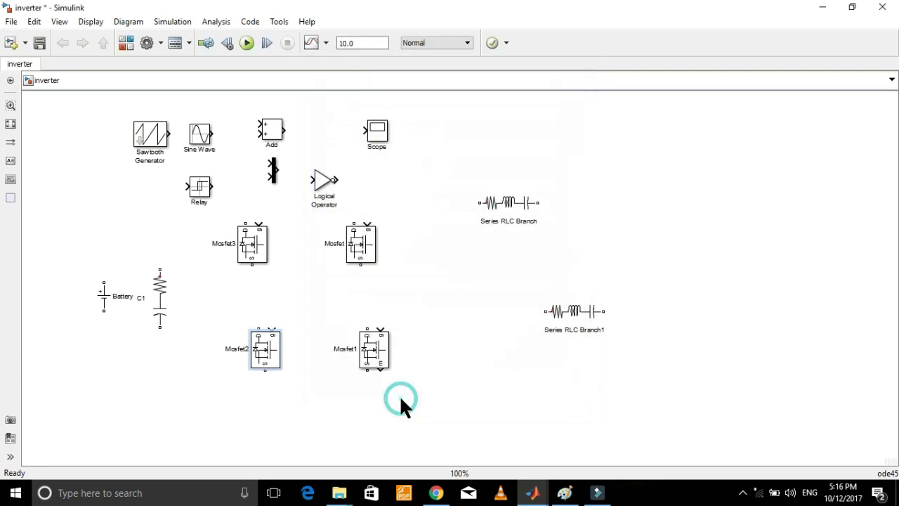
- Turn off the measurement port of the Mosfet1 block
double_click(377, 350)
left_click_drag(584, 270, 577, 360)
left_click(402, 340)
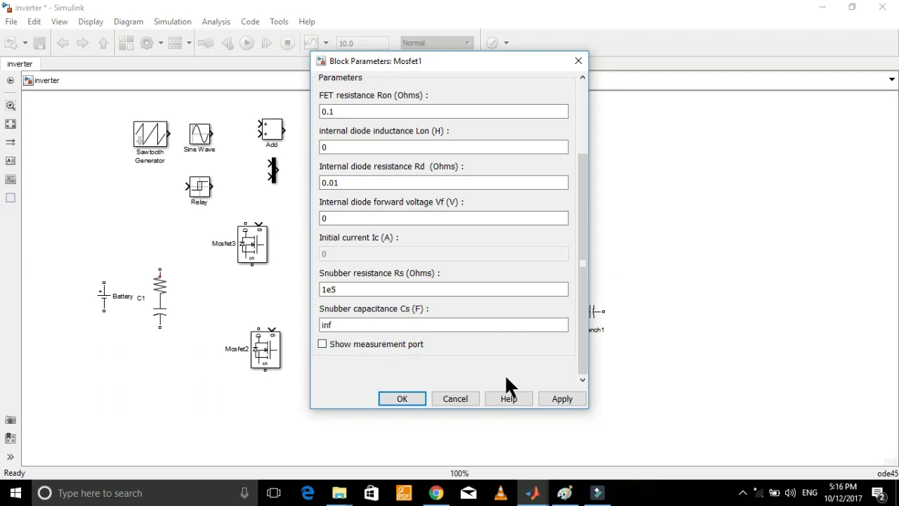
left_click(554, 397)
left_click(386, 399)
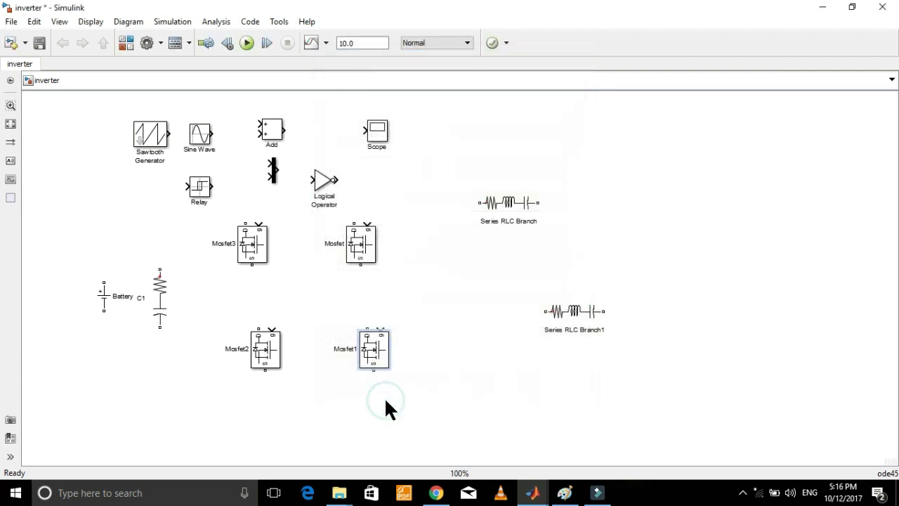
- Align Mosfet2 and Mosfet1 under Mosfet3 and Mosfet, wire each upper source to the drain below, and join the two lower sources
left_click_drag(269, 338, 264, 338)
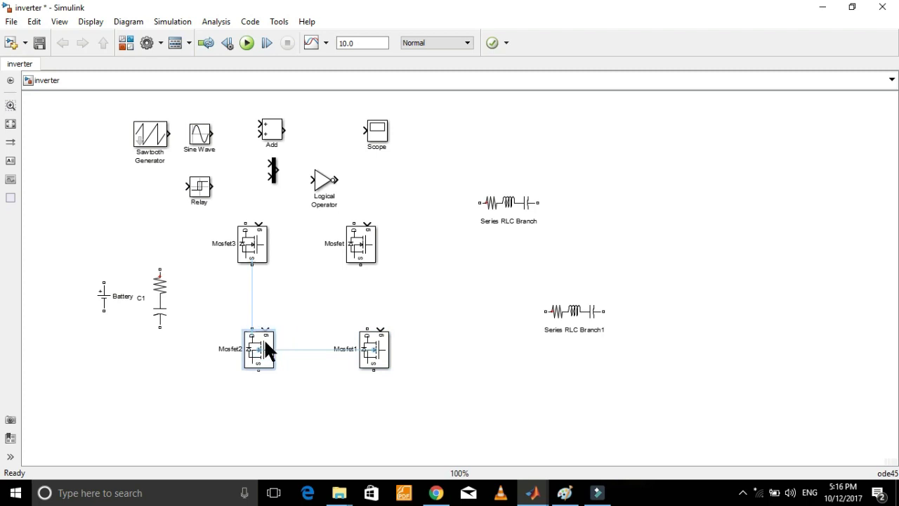
left_click(251, 297)
mouse_move(381, 355)
left_mouse_down()
mouse_move(370, 350)
mouse_move(372, 370)
left_mouse_up()
left_click(360, 307)
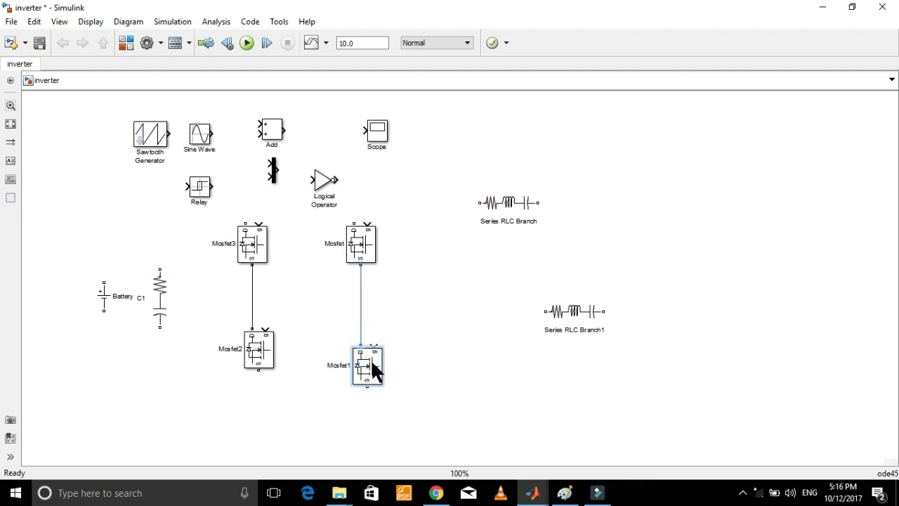
left_click_drag(263, 341, 263, 358)
left_click_drag(365, 370, 259, 392)
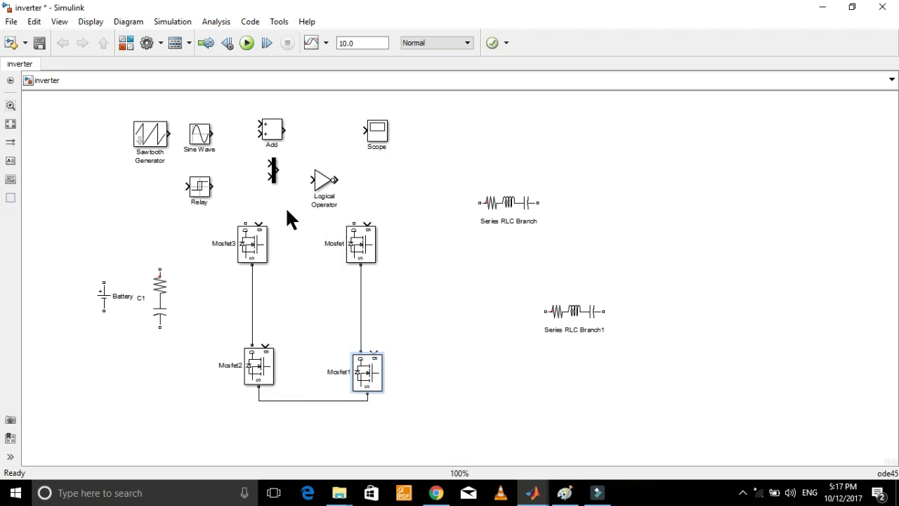
- Shift the wired MOSFET bridge and the Battery and C1 blocks lower on the canvas, then centre the NOT block above the bridge
left_click_drag(221, 207, 412, 400)
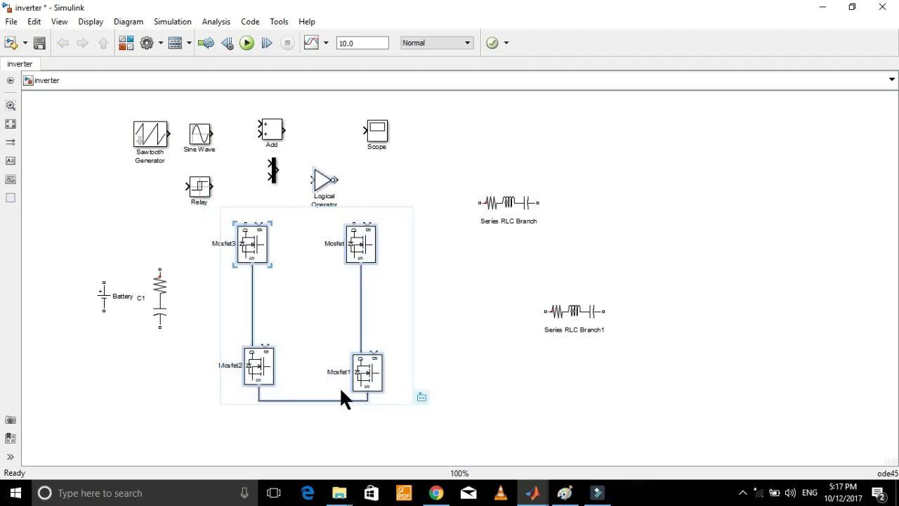
left_click_drag(265, 361, 289, 389)
left_click(455, 358)
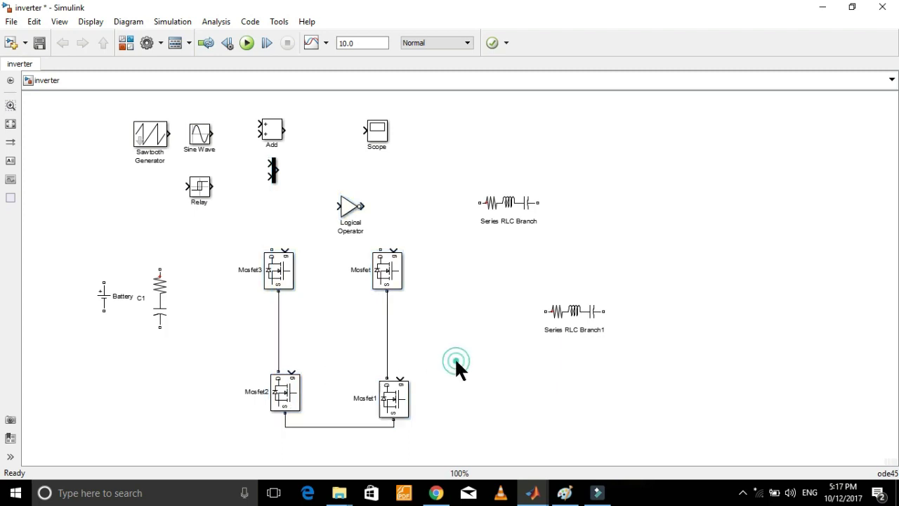
left_click_drag(80, 251, 185, 352)
left_click_drag(159, 316, 167, 346)
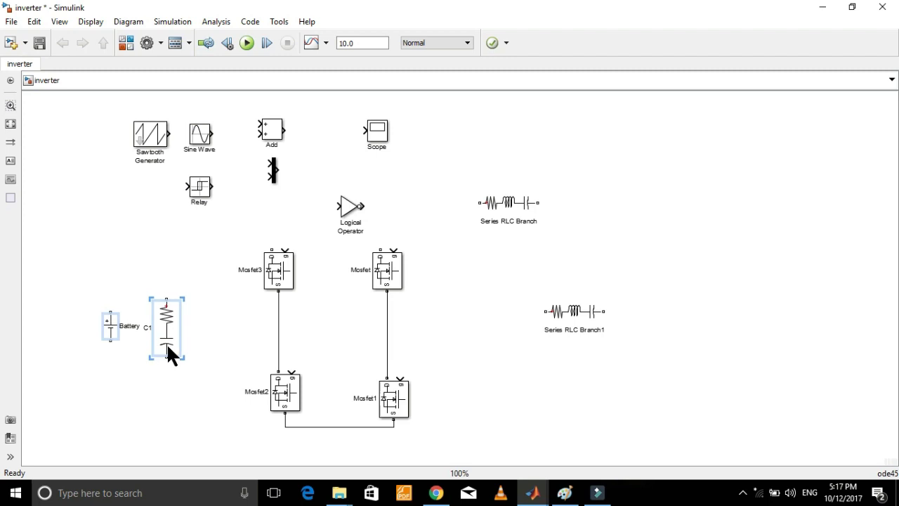
left_click(476, 356)
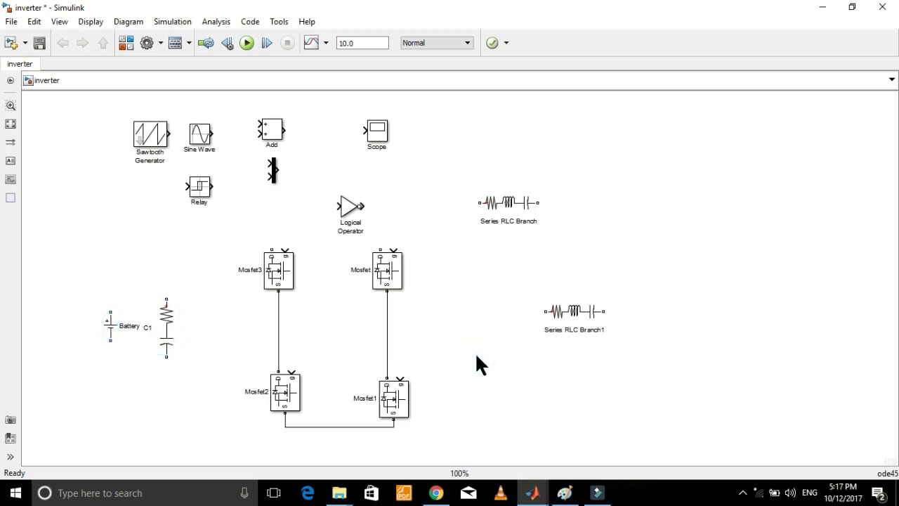
mouse_move(353, 208)
left_mouse_down()
mouse_move(347, 203)
mouse_move(342, 215)
left_mouse_up()
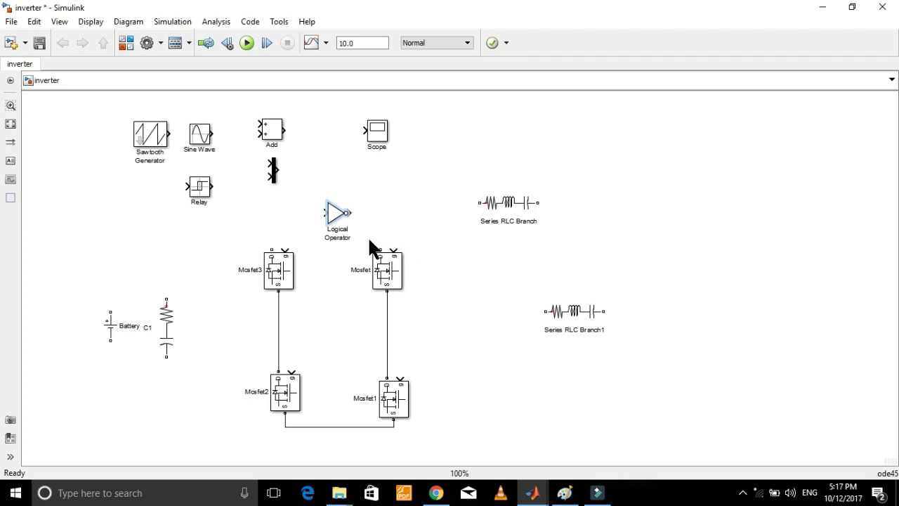
- Raise the NOT block higher above the bridge and wire the drains of Mosfet3 and Mosfet together
left_click_drag(337, 217, 330, 189)
left_click_drag(271, 249, 377, 246)
- Move Series RLC Branch1 close beside the MOSFET bridge and set its branch type to L
left_click(566, 313)
left_click_drag(564, 309, 470, 297)
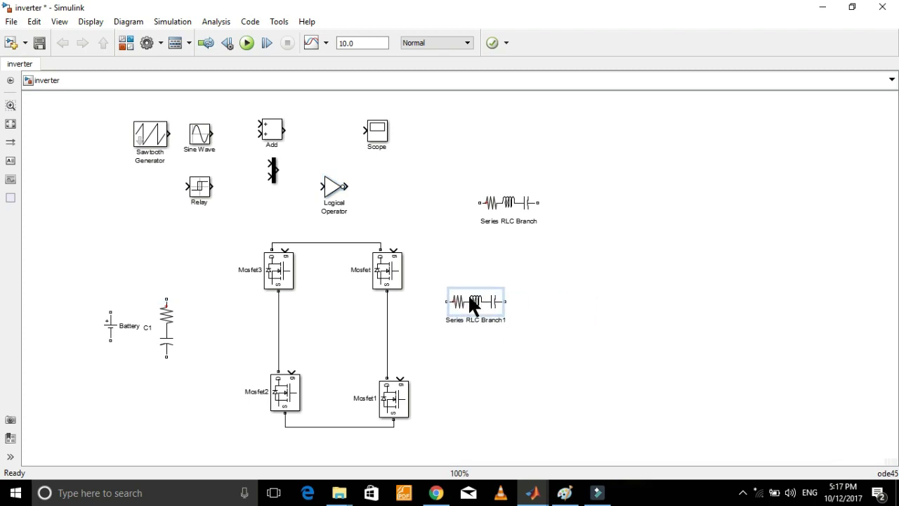
double_click(470, 297)
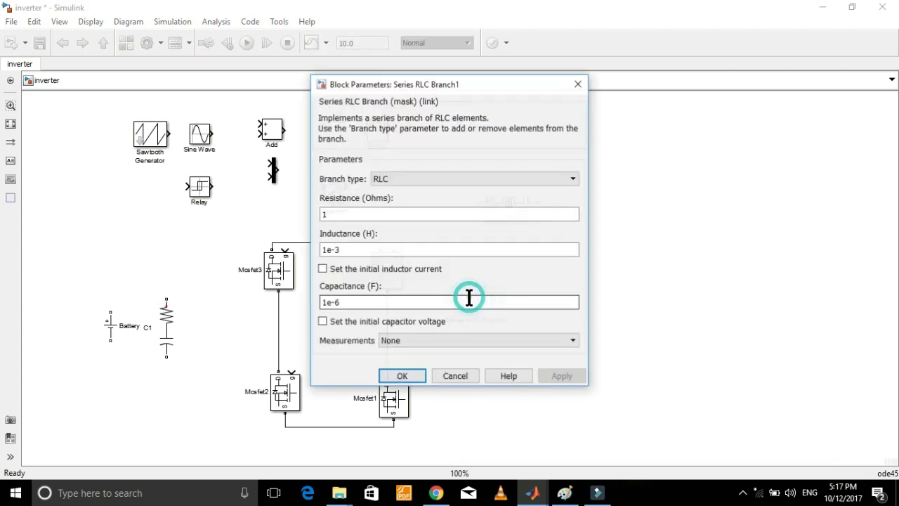
left_click(565, 179)
left_click(510, 222)
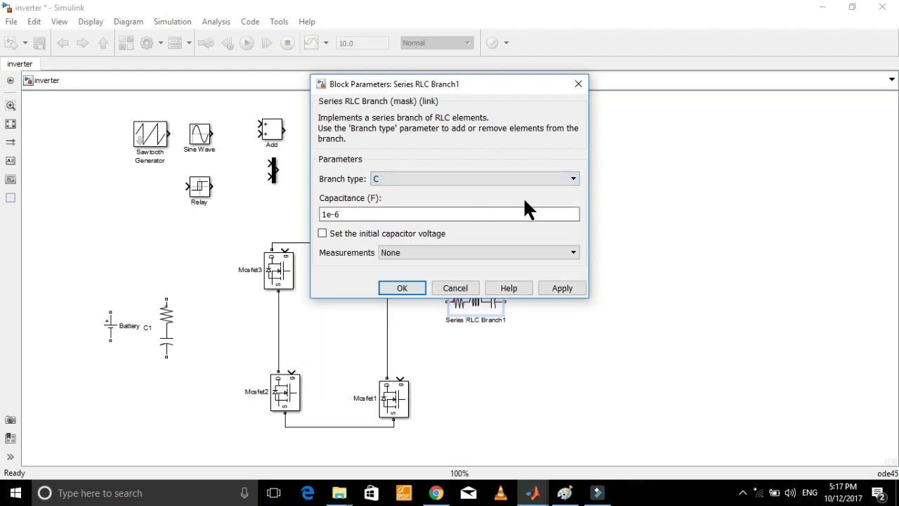
left_click(565, 178)
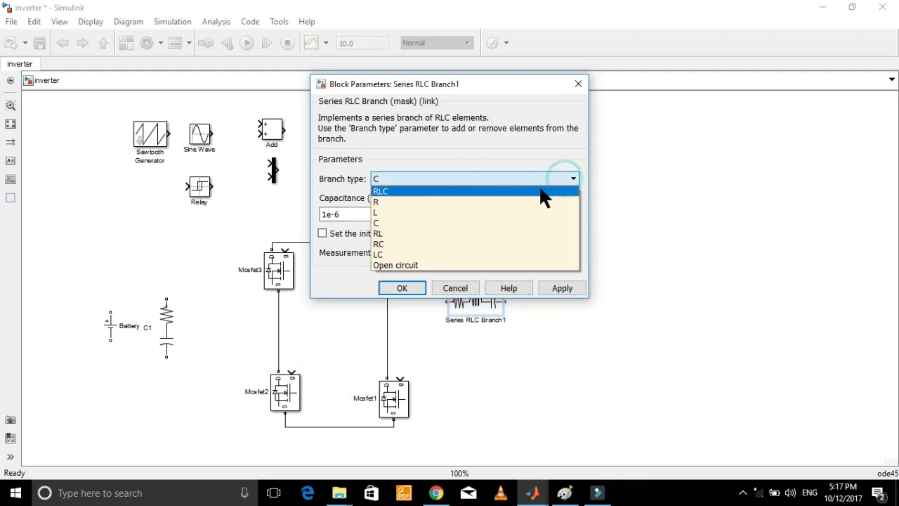
left_click(511, 211)
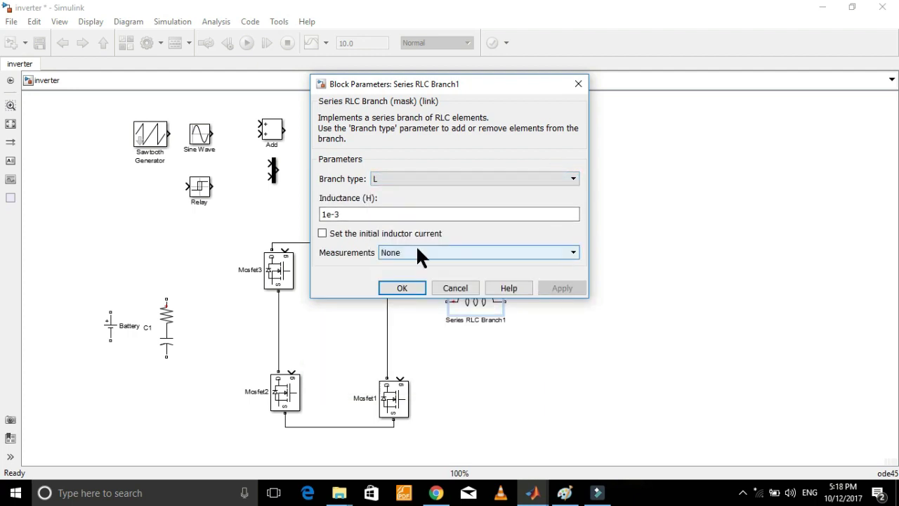
- Set the inductance of Series RLC Branch1 to 30e-6 H
double_click(343, 216)
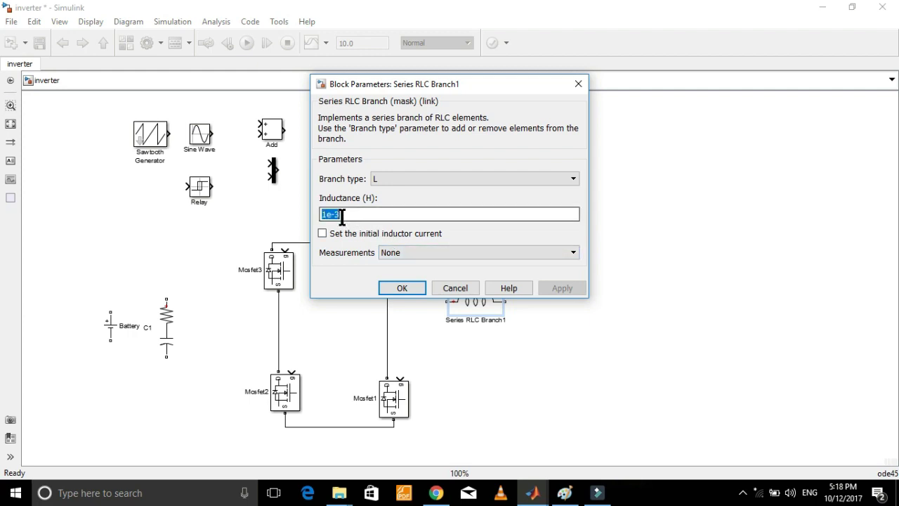
left_click(342, 215)
key("BackSpace")
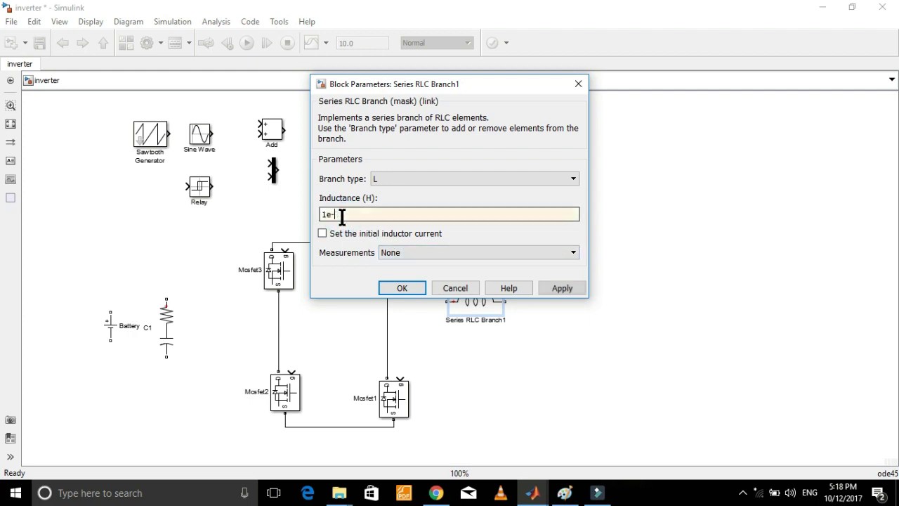
type("6")
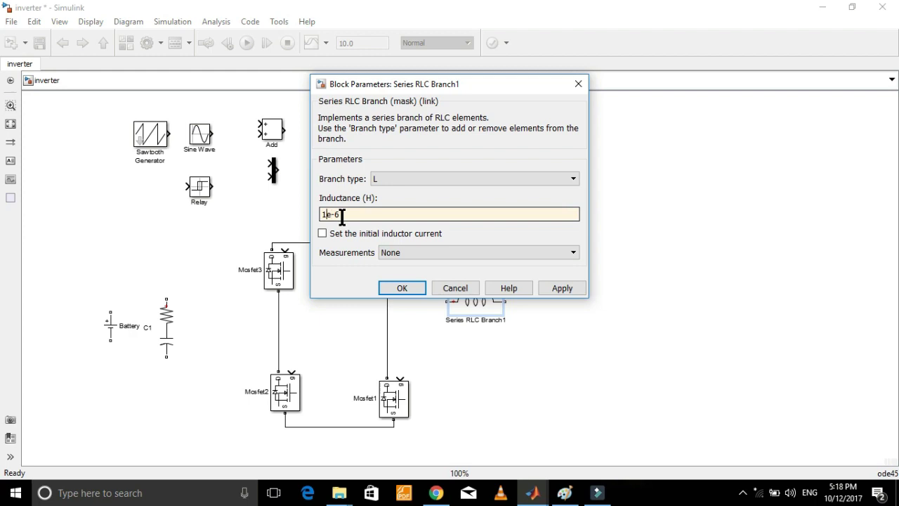
key("shift+Left")
type("30")
left_click(561, 284)
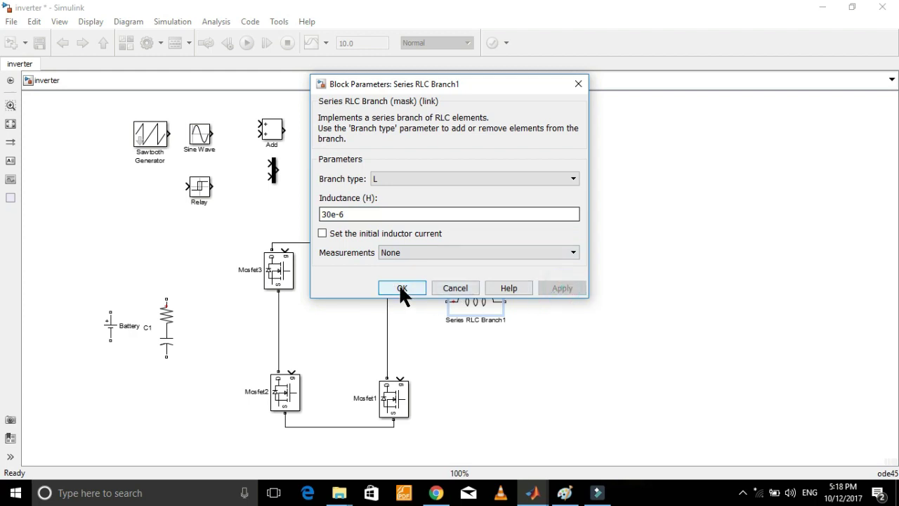
left_click(401, 288)
- Shift the inductor closer to the bridge, lower Mosfet2 and Mosfet1, and wire the inductor's input to the Mosfet3–Mosfet2 line
left_click_drag(481, 297, 462, 297)
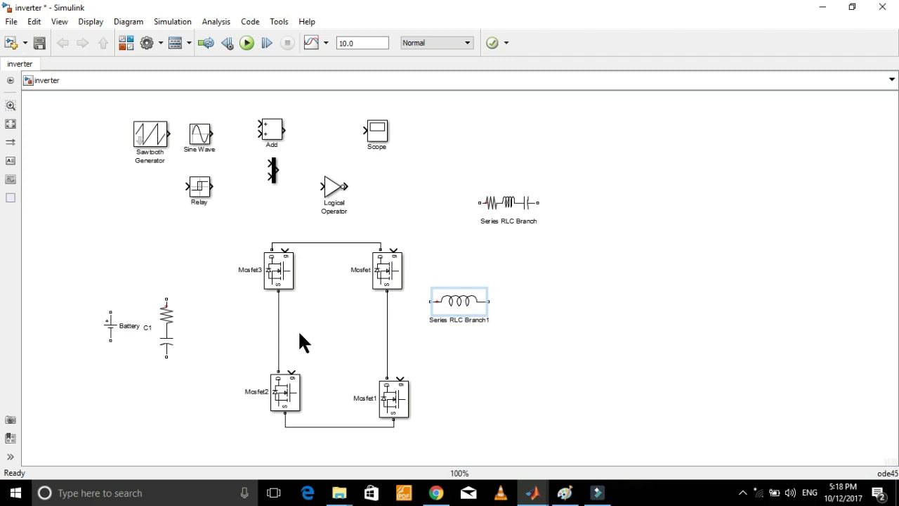
left_click_drag(234, 369, 432, 436)
left_click_drag(391, 426, 392, 433)
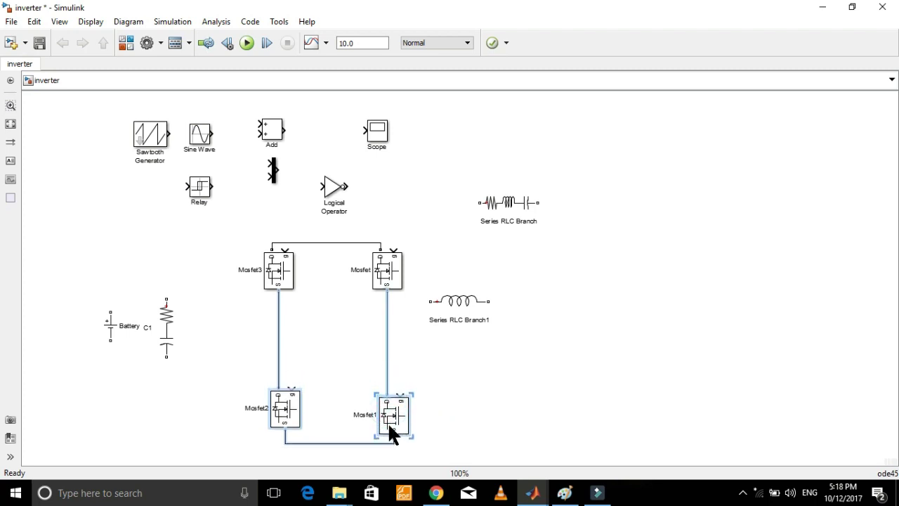
left_click_drag(427, 301, 280, 302)
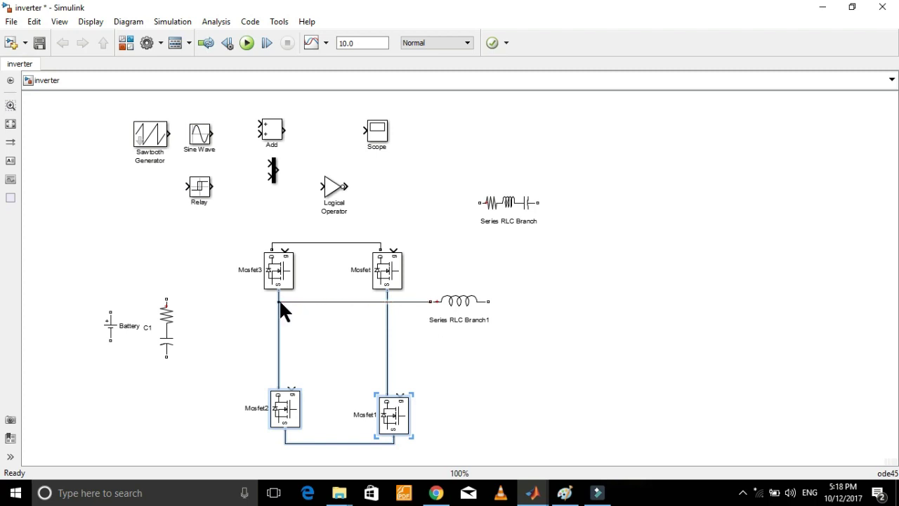
- Rotate Series RLC Branch to vertical and place it just below the inductor's output end
left_click_drag(516, 205, 553, 340)
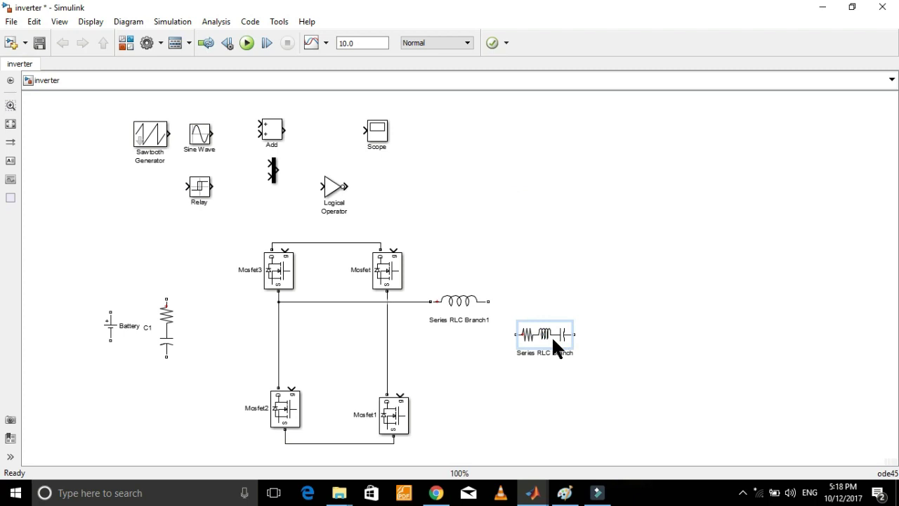
key("ctrl+r")
left_click_drag(545, 340, 498, 344)
- Configure Series RLC Branch as a C branch with a capacitance of 1.5e-3 F
double_click(497, 344)
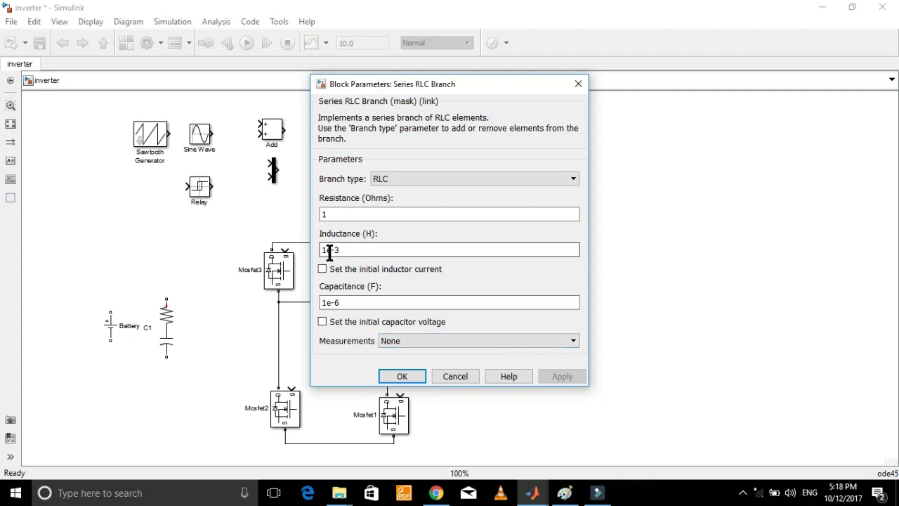
left_click(532, 178)
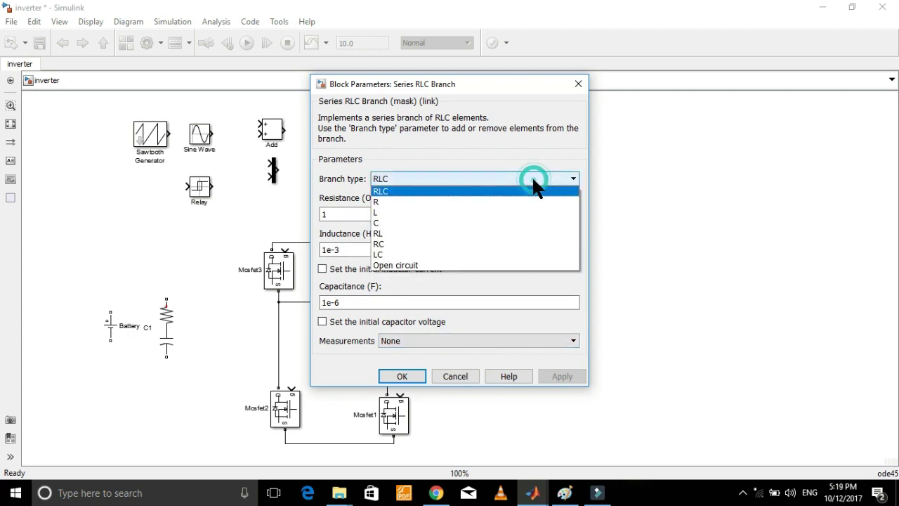
left_click(464, 223)
left_click_drag(321, 213, 342, 236)
key("BackSpace")
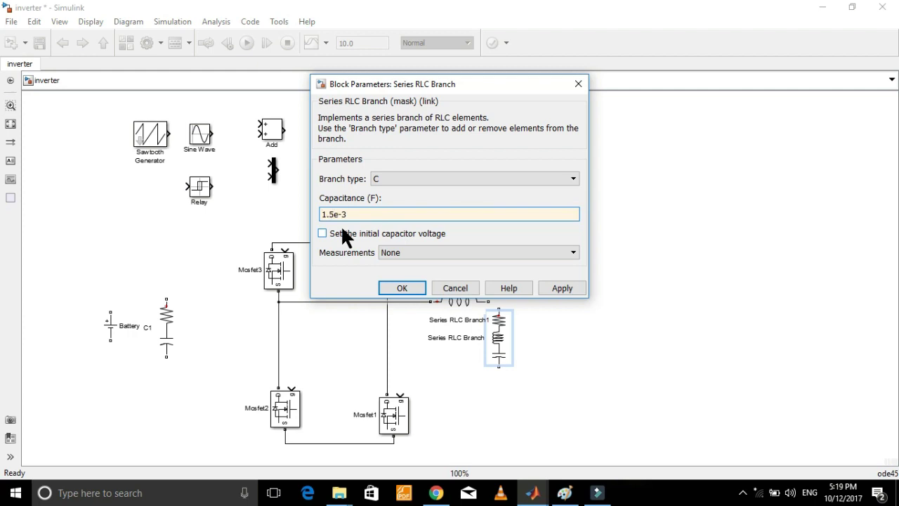
left_click(548, 285)
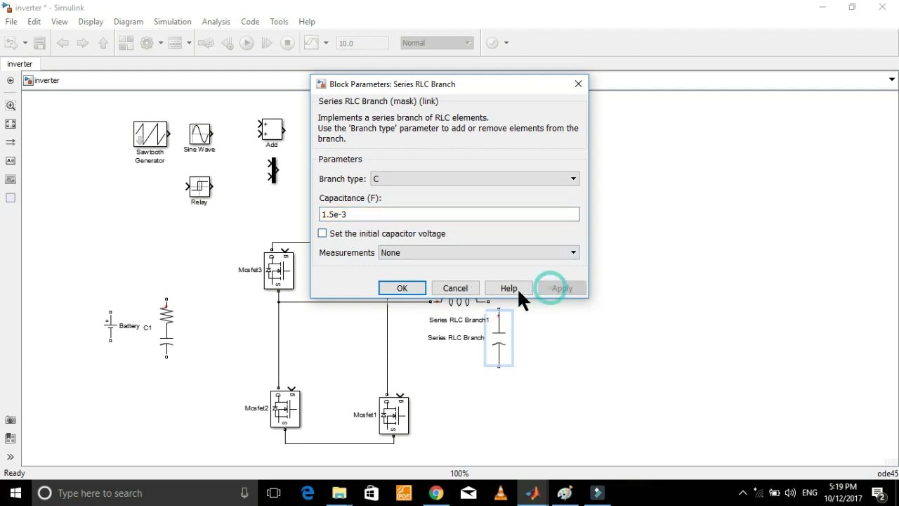
left_click(409, 285)
- Wire the capacitor between the inductor's output and the Mosfet–Mosfet1 line
left_click_drag(499, 330, 490, 300)
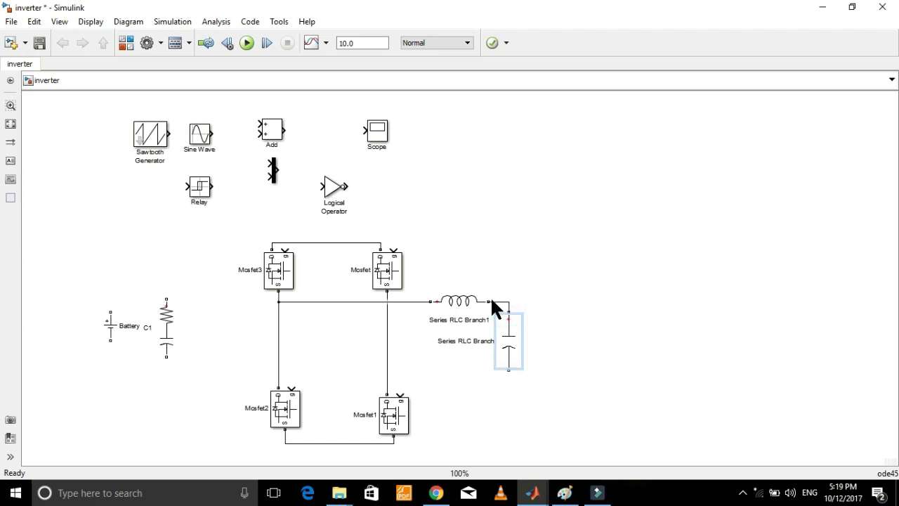
left_click_drag(509, 371, 387, 377)
left_click(590, 407)
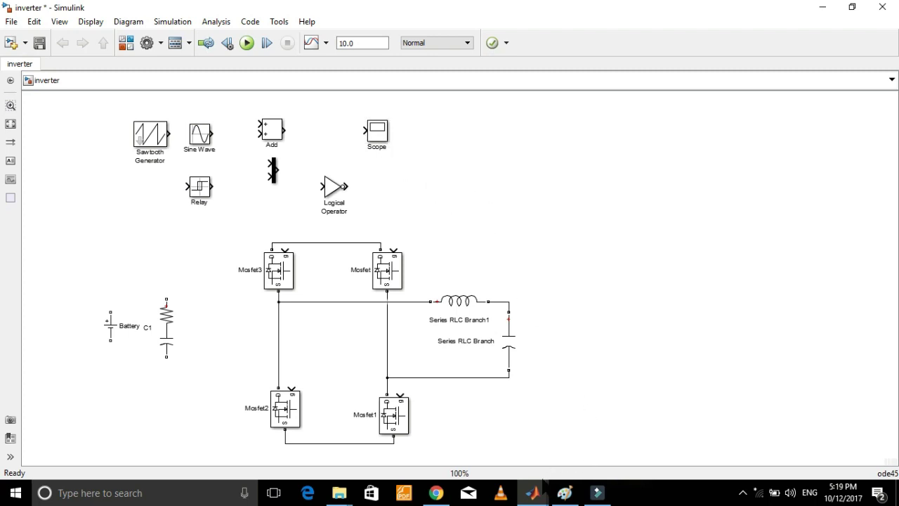
- Add a Voltage Measurement block to the model from the SimPowerSystems Measurements library
mouse_move(532, 492)
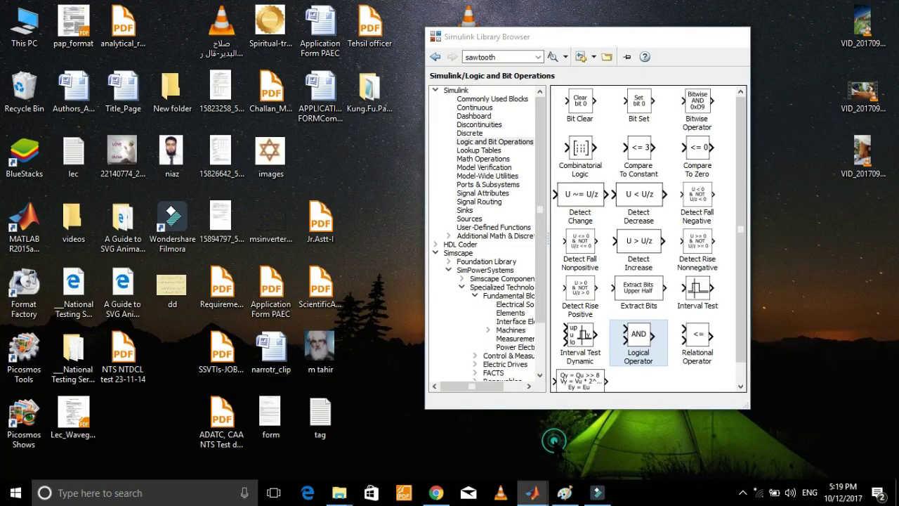
left_click(558, 440)
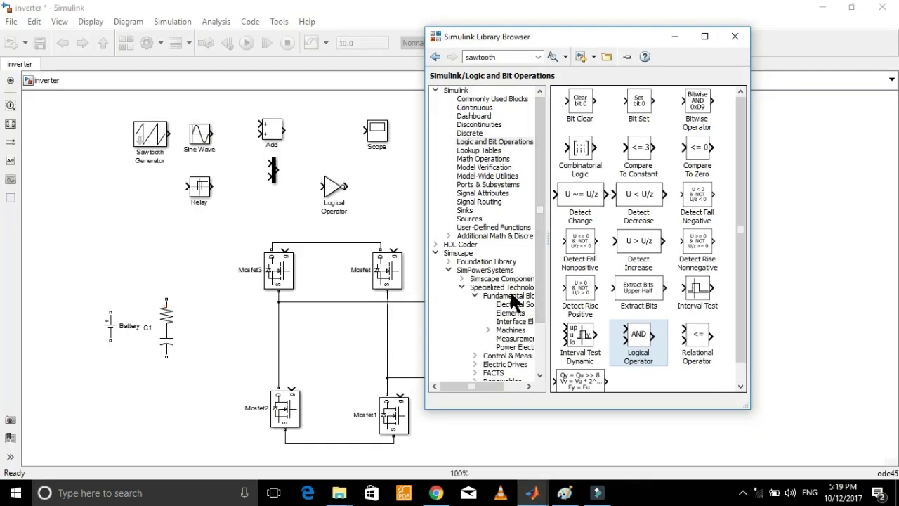
left_click(519, 338)
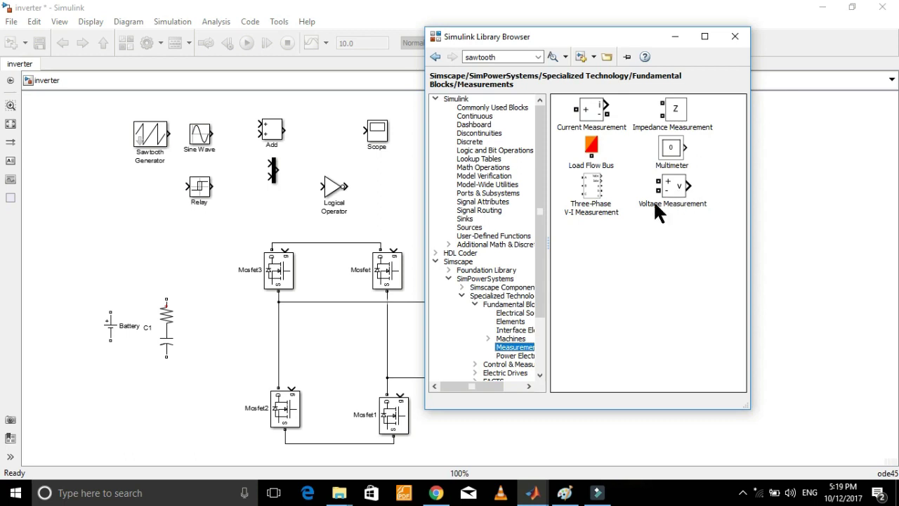
right_click(673, 191)
left_click(698, 194)
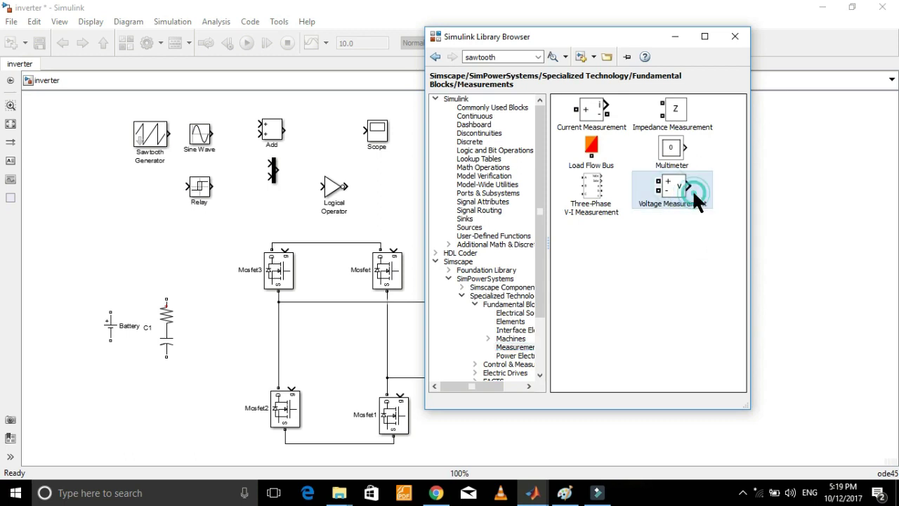
left_click(675, 36)
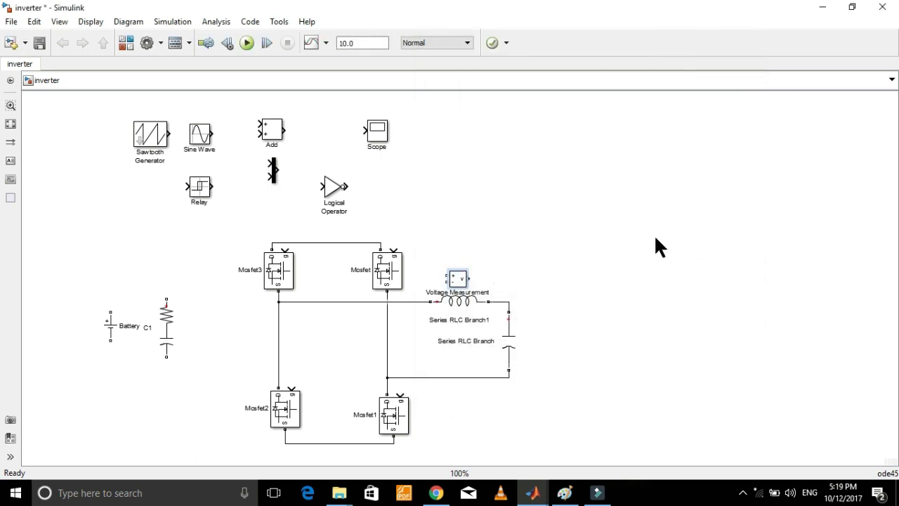
- Wire the Voltage Measurement block across the capacitor, and place the Scope beside it connected to its output
mouse_move(460, 284)
left_mouse_down()
mouse_move(573, 276)
mouse_move(573, 357)
mouse_move(569, 337)
mouse_move(511, 300)
left_mouse_up()
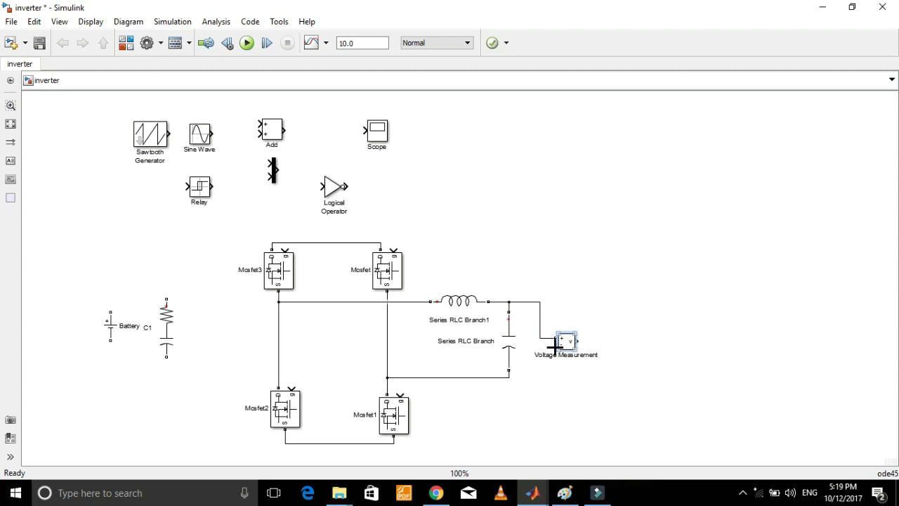
left_click_drag(555, 344, 509, 378)
left_click_drag(379, 132, 647, 338)
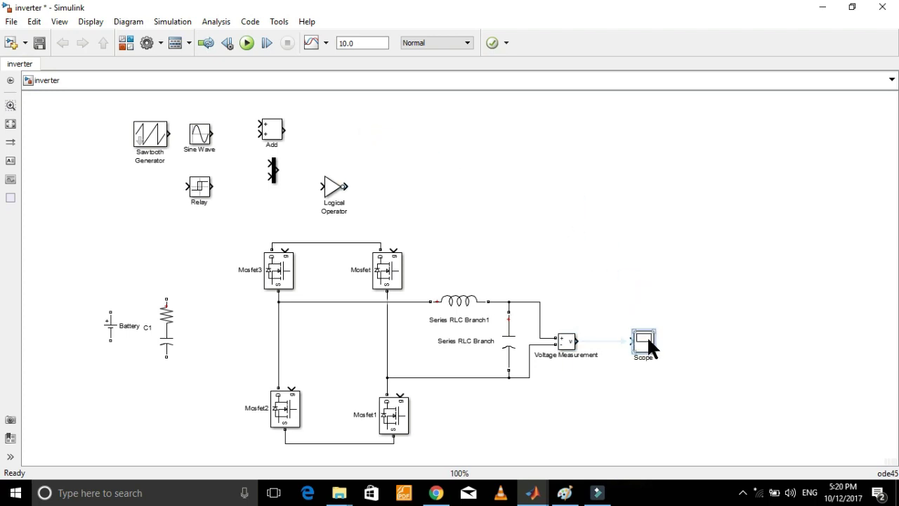
left_click(608, 340)
- Rename the inductor block Series RLC Branch1 as L1
left_click(483, 319)
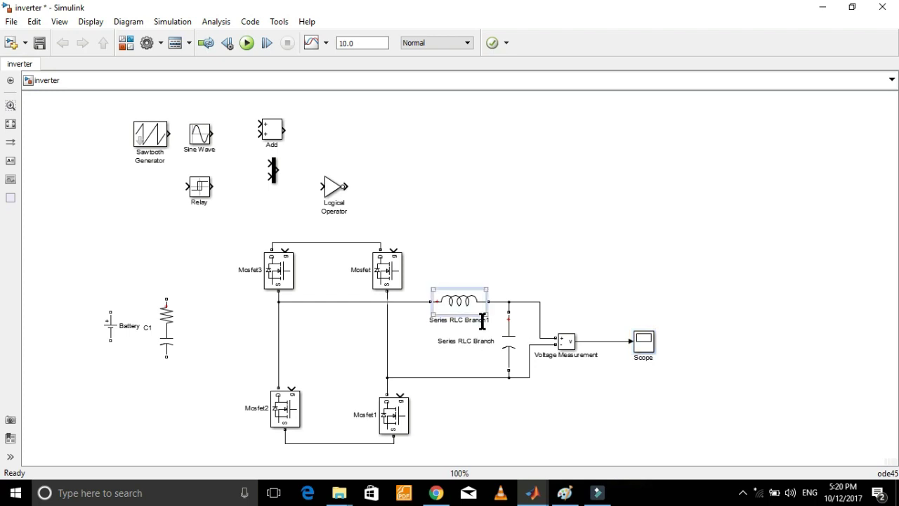
key("BackSpace")
key("BackSpace")
key("BackSpace")
key("BackSpace")
key("BackSpace")
key("BackSpace")
key("BackSpace")
key("BackSpace")
key("BackSpace")
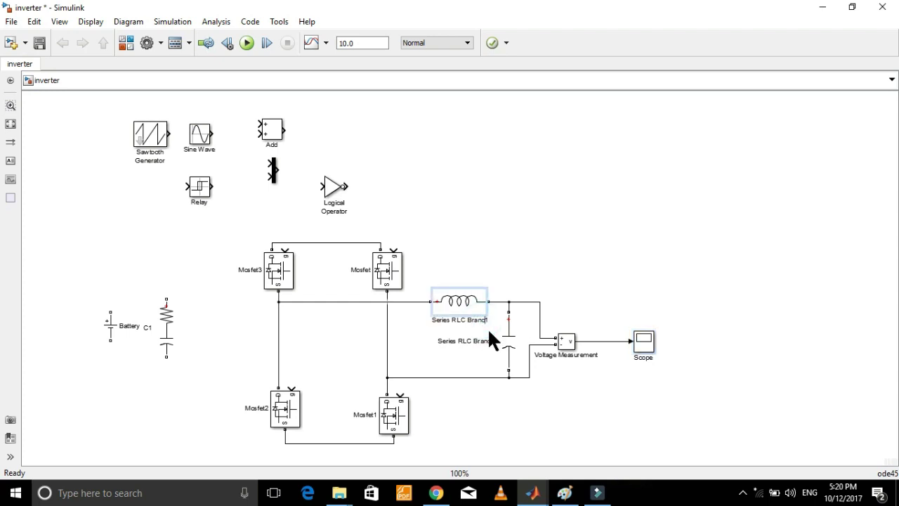
key("BackSpace")
key("BackSpace")
key("BackSpace")
key("BackSpace")
key("BackSpace")
key("BackSpace")
key("BackSpace")
key("BackSpace")
type("K")
type("L")
- Rename the Voltage Measurement block as Vo
left_click(596, 360)
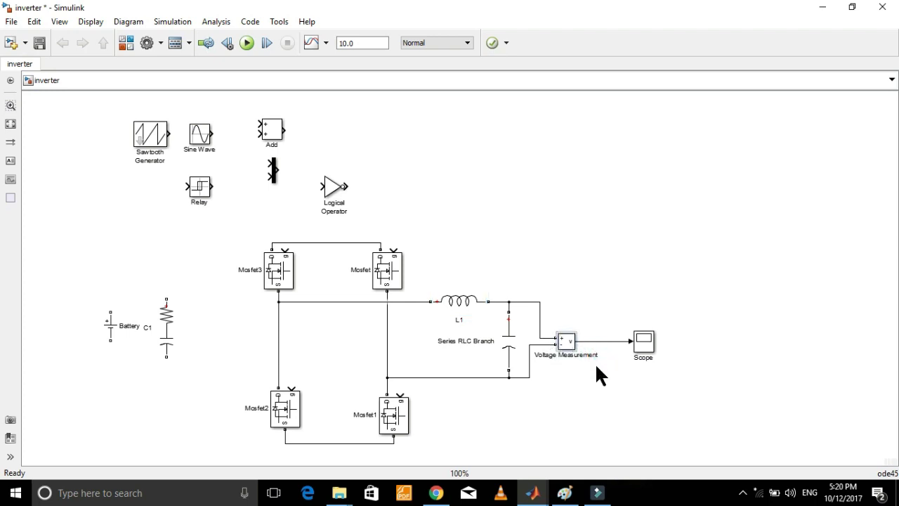
key("BackSpace")
key("BackSpace")
key("BackSpace")
key("BackSpace")
key("BackSpace")
key("BackSpace")
key("BackSpace")
key("BackSpace")
key("BackSpace")
key("BackSpace")
key("BackSpace")
key("BackSpace")
key("BackSpace")
key("BackSpace")
key("BackSpace")
key("BackSpace")
- Rename the output capacitor block Series RLC Branch as C2
left_click(484, 344)
key("BackSpace")
key("BackSpace")
key("BackSpace")
key("BackSpace")
key("BackSpace")
key("BackSpace")
key("BackSpace")
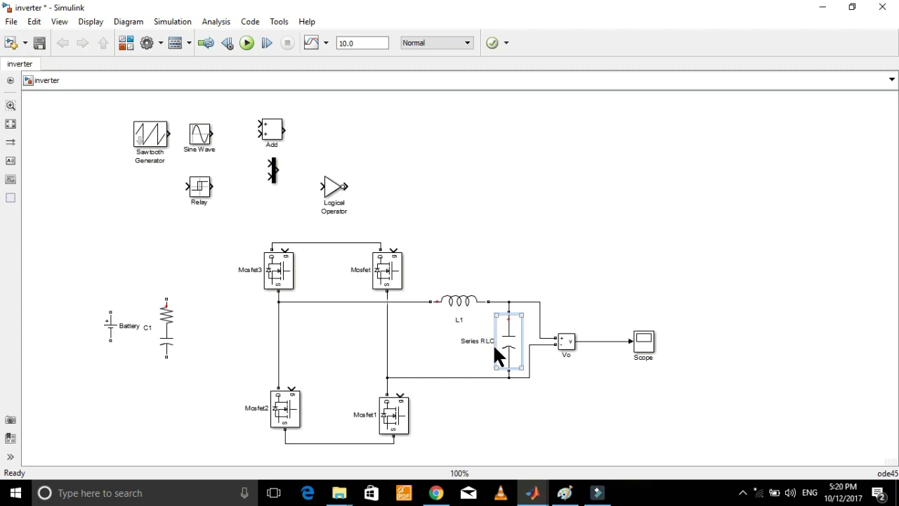
type("2")
key("BackSpace")
key("BackSpace")
key("BackSpace")
key("BackSpace")
key("BackSpace")
key("BackSpace")
left_click(610, 295)
- Rename the Scope block as Output_Voltage
left_click(653, 360)
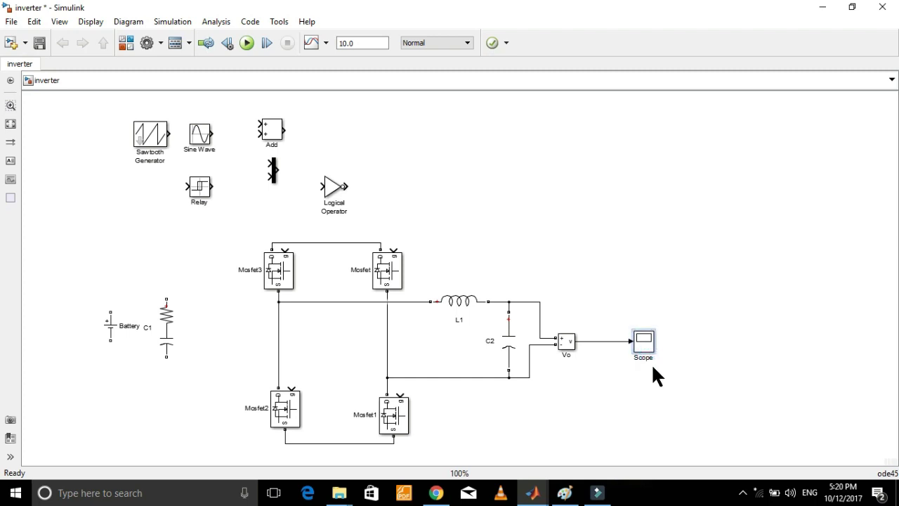
left_click(653, 357)
type("age")
- Wire C1 and the Battery in parallel across the upper and lower rails of the MOSFET bridge
mouse_move(168, 299)
left_mouse_down()
mouse_move(191, 251)
mouse_move(270, 241)
left_mouse_up()
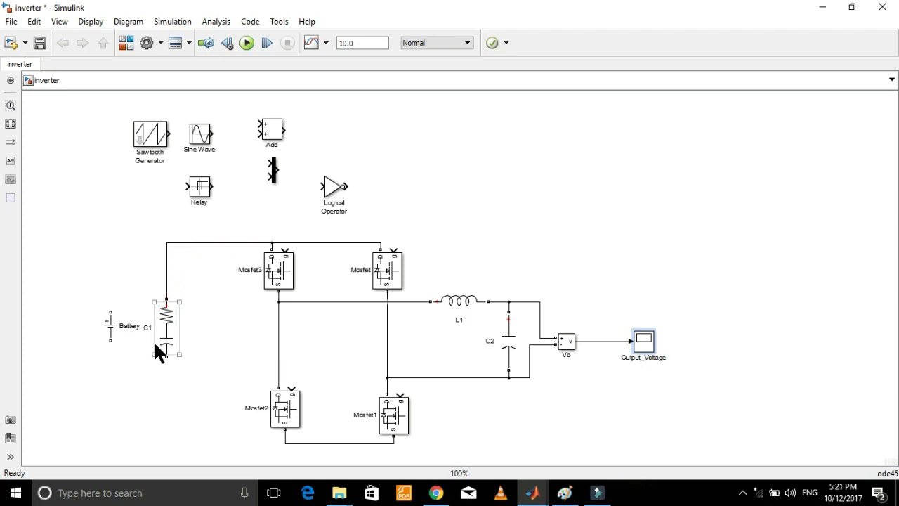
mouse_move(166, 358)
left_mouse_down()
mouse_move(173, 411)
mouse_move(284, 443)
left_mouse_up()
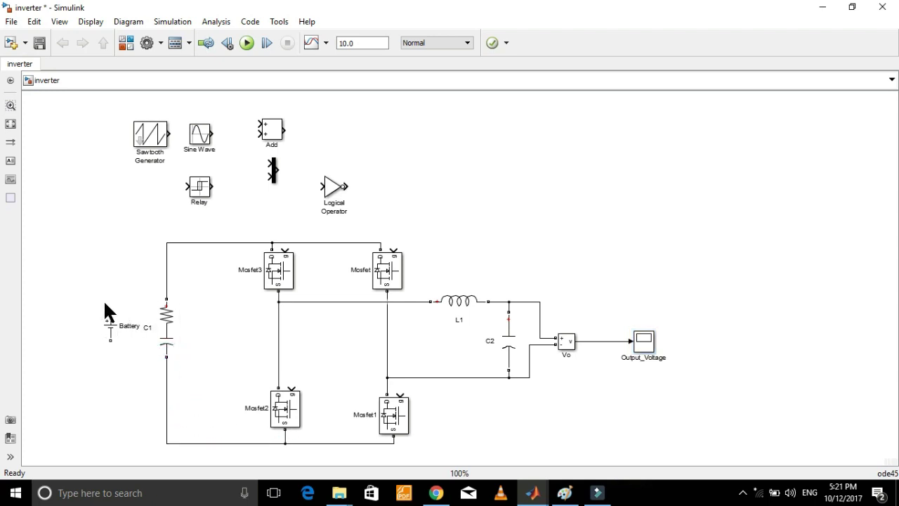
left_click_drag(110, 309, 164, 243)
mouse_move(110, 341)
left_mouse_down()
mouse_move(111, 403)
mouse_move(167, 442)
left_mouse_up()
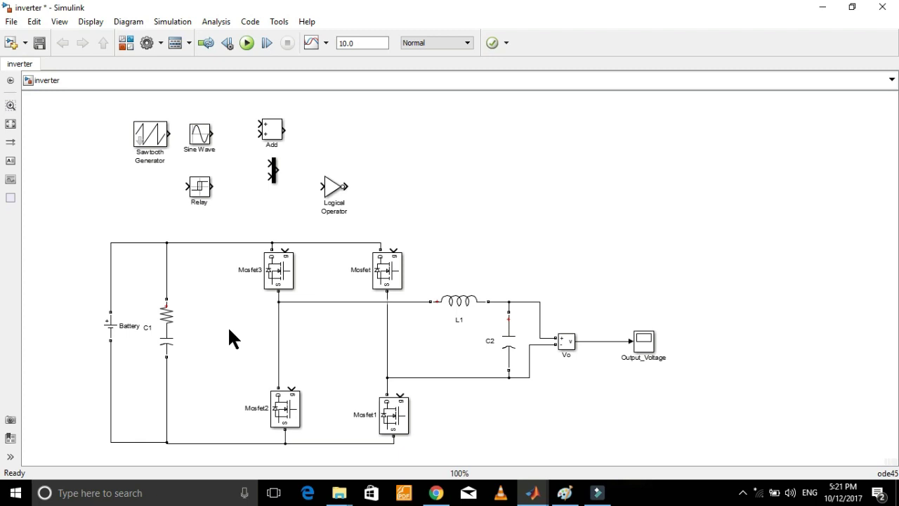
- Arrange the control blocks: stack Sawtooth Generator above Sine Wave, put Add beside them, and move Relay above the NOT block
left_click_drag(150, 135, 110, 117)
left_click_drag(203, 140, 116, 186)
left_click_drag(200, 188, 349, 133)
left_click_drag(271, 132, 204, 149)
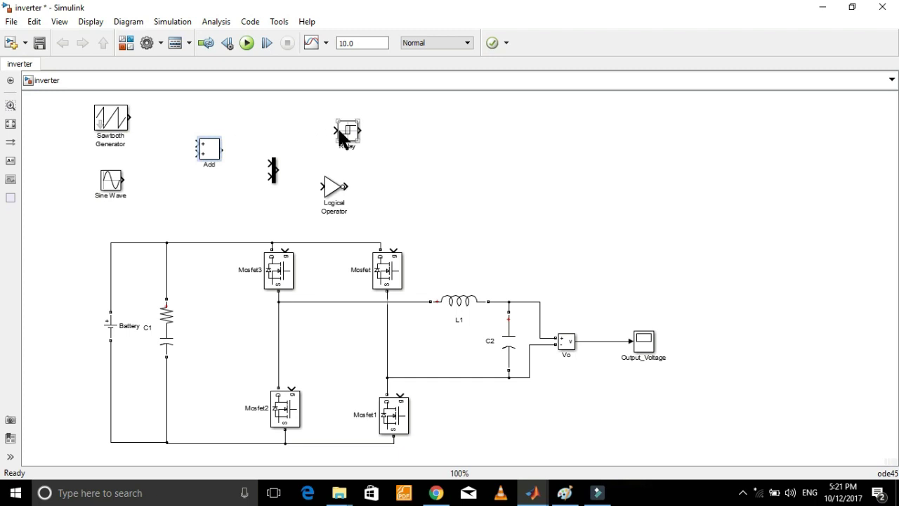
- Move the Mux out of the way, lower the Add block, and wire Sine Wave and Sawtooth Generator to Add's inputs
left_click_drag(273, 169, 278, 116)
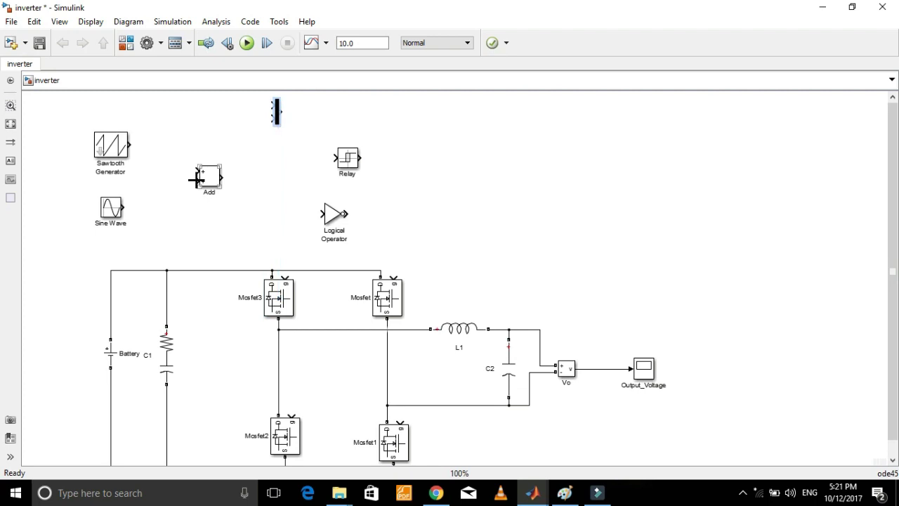
left_click_drag(203, 179, 204, 211)
left_click(173, 207)
left_click_drag(195, 198, 130, 143)
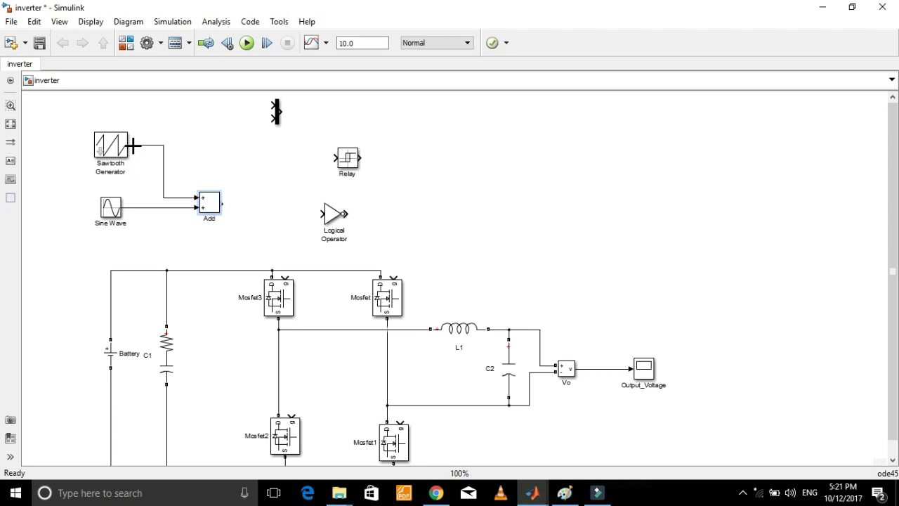
- Set the Add block's list of signs to +- so that the sine wave is subtracted from the sawtooth
left_click(213, 209)
double_click(213, 209)
left_click_drag(237, 230, 298, 231)
type("++")
key("BackSpace")
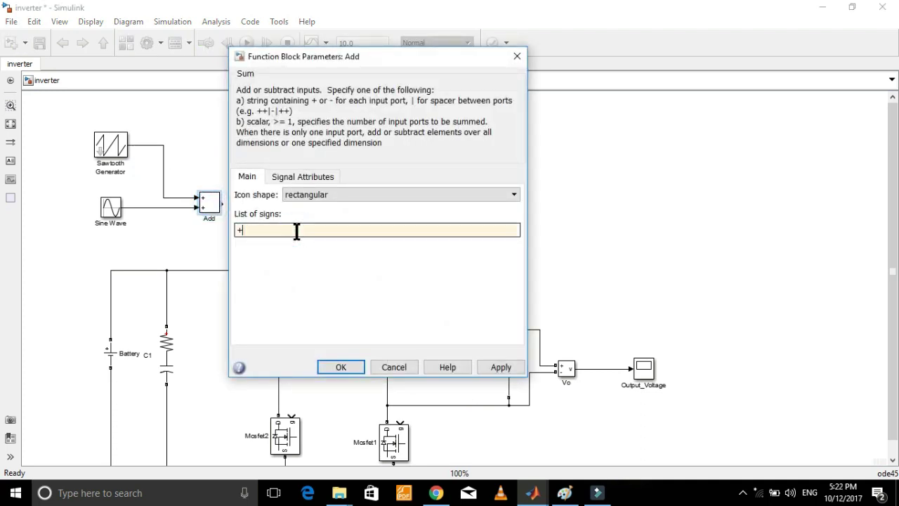
type("0")
key("BackSpace")
left_click(500, 368)
left_click(341, 366)
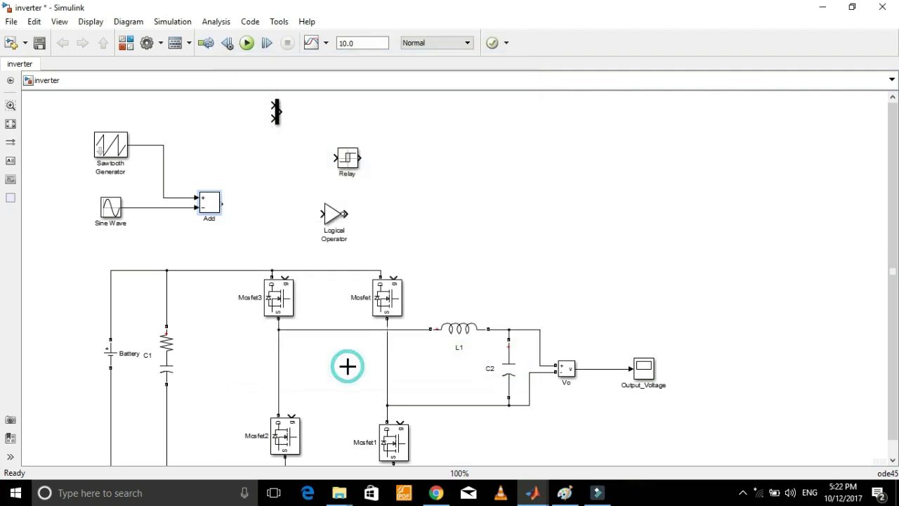
- Place the Mux above Add and feed it the sawtooth and sine signals, and chain Add to Relay and the NOT block
left_click_drag(276, 115, 216, 165)
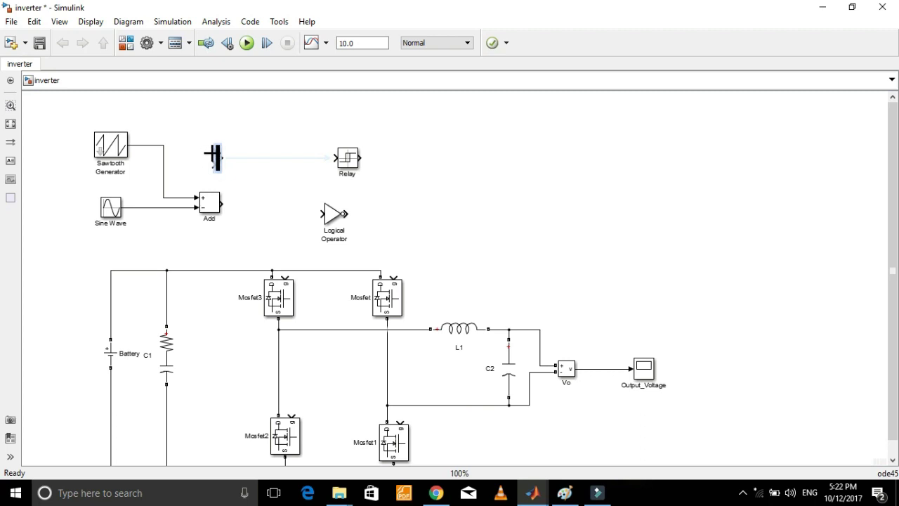
mouse_move(212, 150)
left_mouse_down()
mouse_move(166, 148)
mouse_move(179, 191)
mouse_move(172, 206)
left_mouse_up()
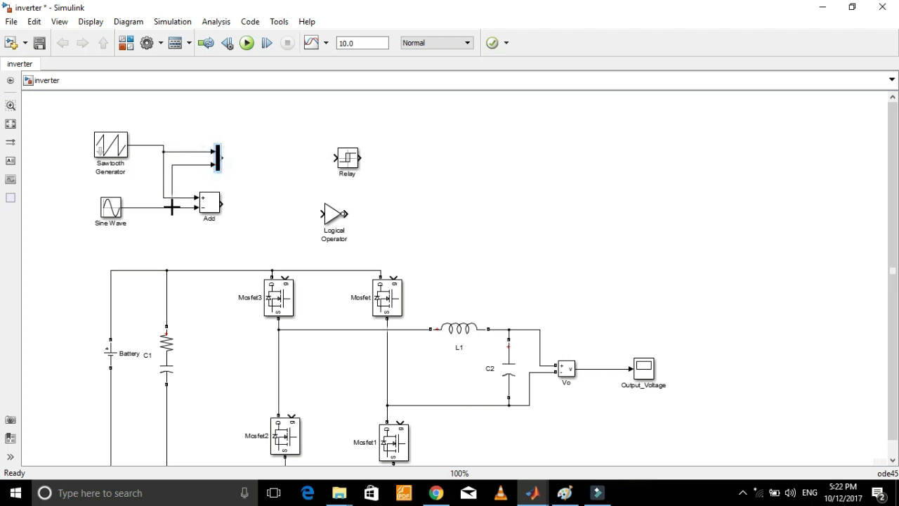
left_click_drag(344, 163, 266, 211)
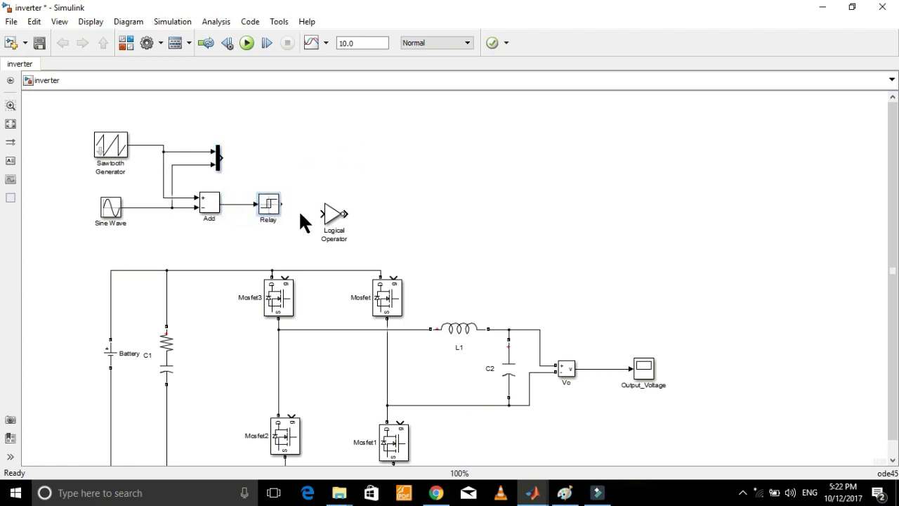
left_click_drag(328, 214, 320, 203)
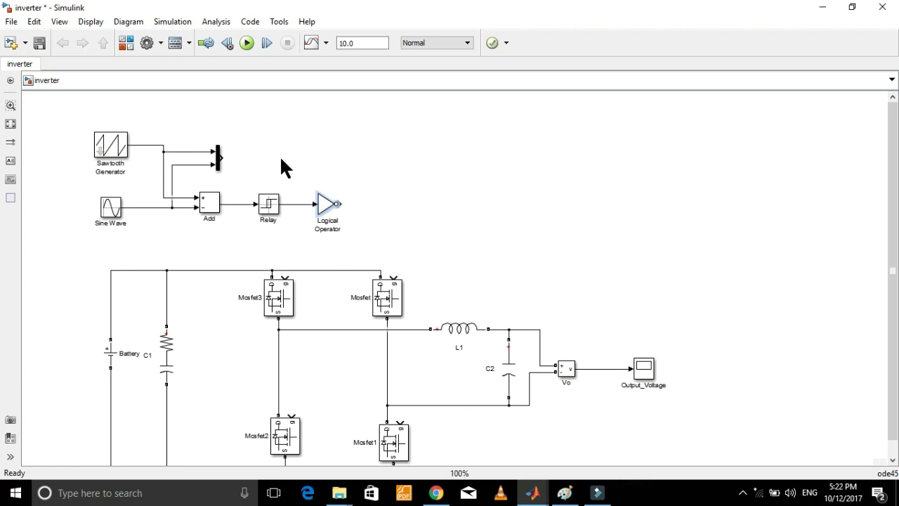
- Copy the Output_Voltage scope and place the duplicate above the NOT block
left_click(646, 365)
right_click(646, 365)
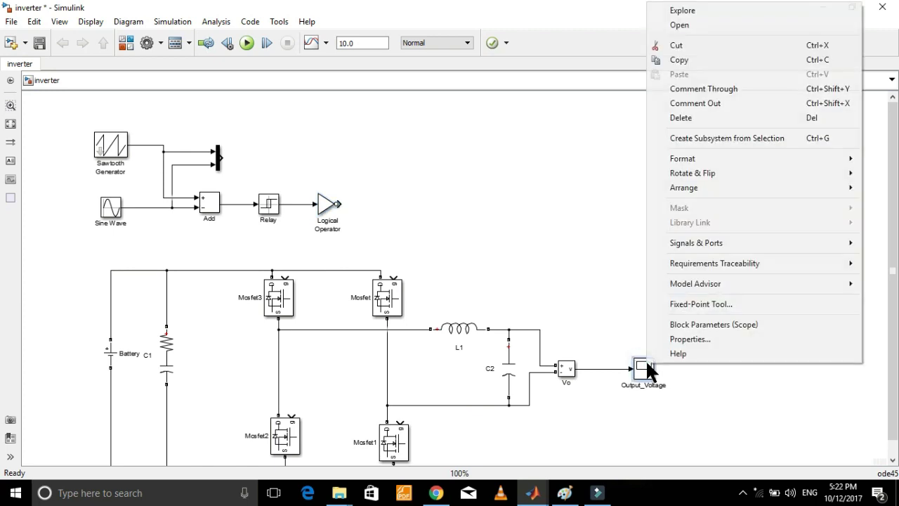
mouse_move(702, 158)
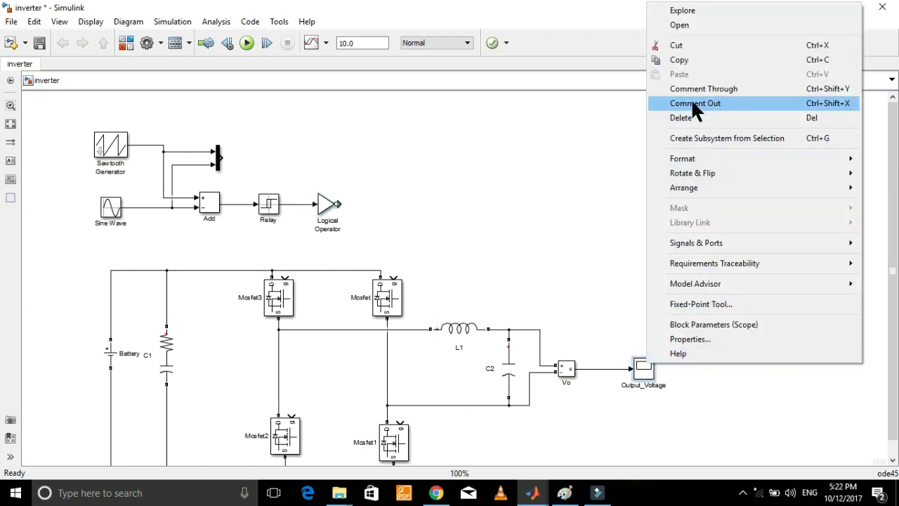
left_click(684, 61)
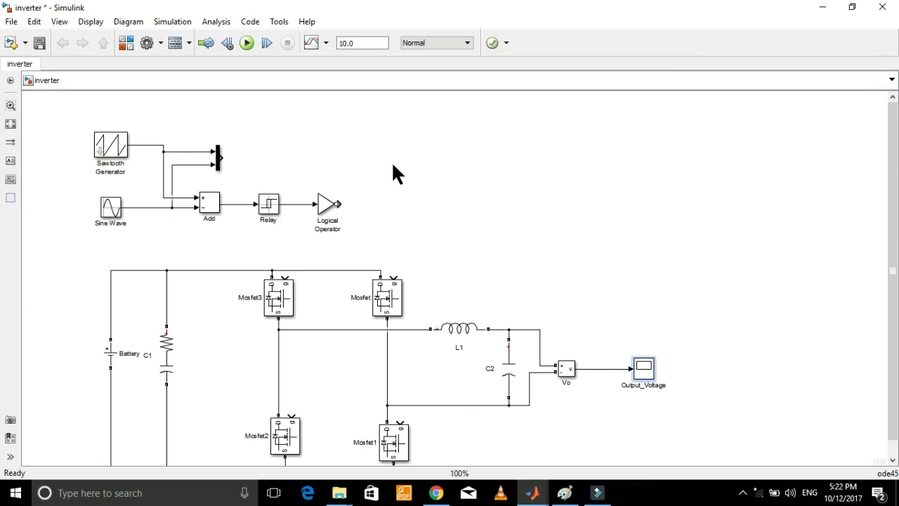
right_click(287, 140)
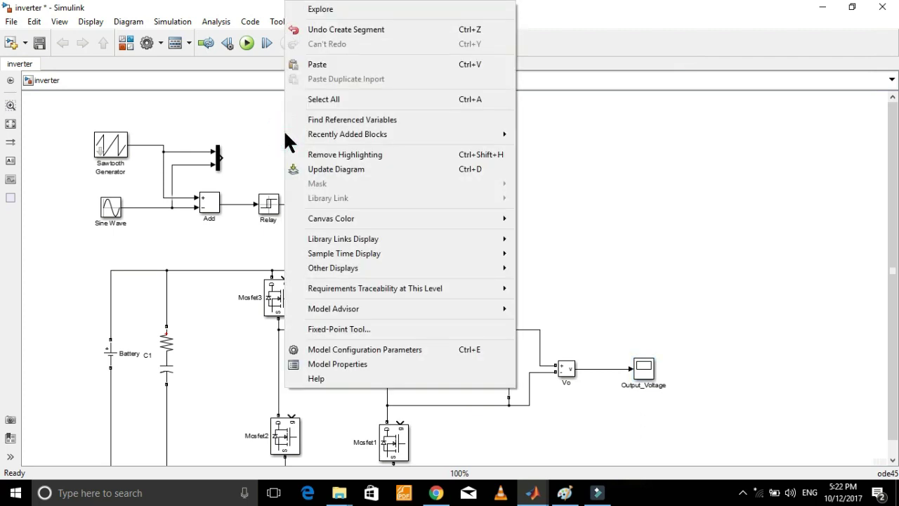
left_click(330, 64)
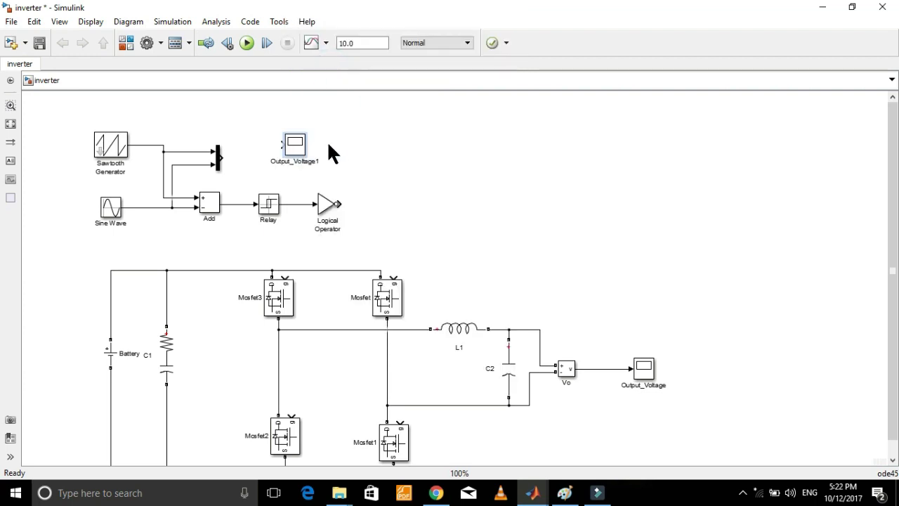
left_click_drag(300, 148, 318, 121)
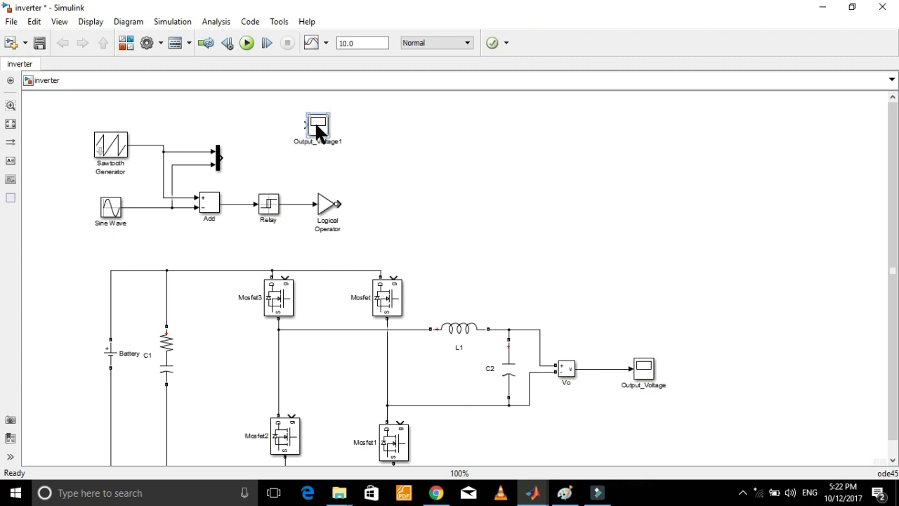
- Set the number of axes of the Output_Voltage1 scope to 3
double_click(315, 125)
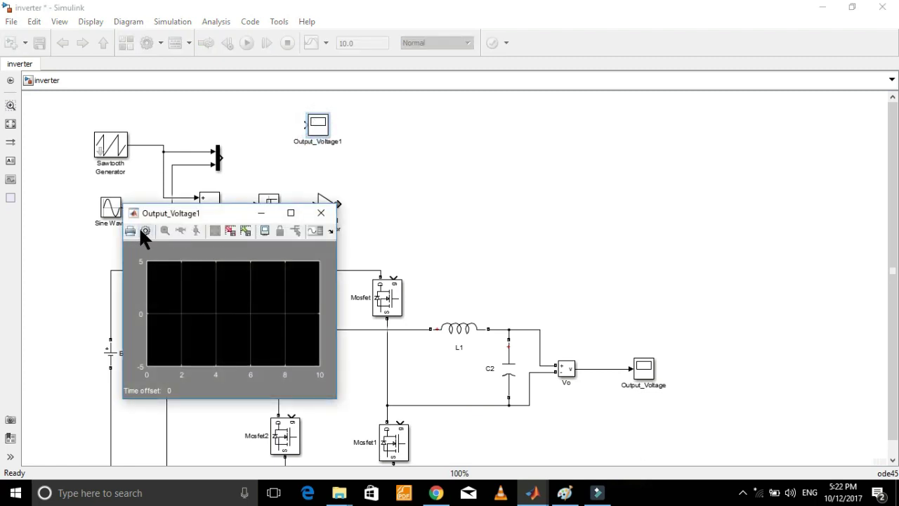
left_click(145, 232)
left_click_drag(208, 290, 200, 294)
type("3")
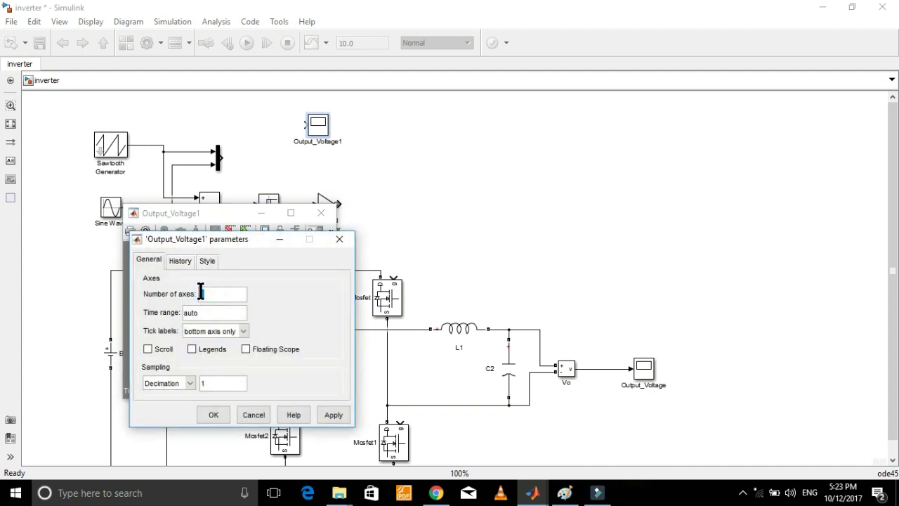
left_click(336, 411)
left_click(215, 415)
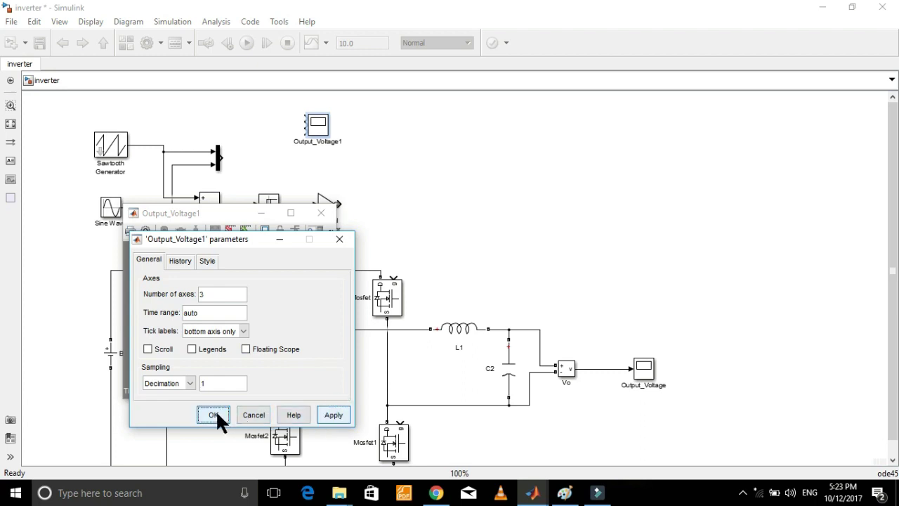
left_click(321, 212)
- Enlarge the Output_Voltage1 scope block and move it beyond the NOT block, with its first input level with the Mux output
left_click(317, 127)
left_click_drag(328, 135, 344, 167)
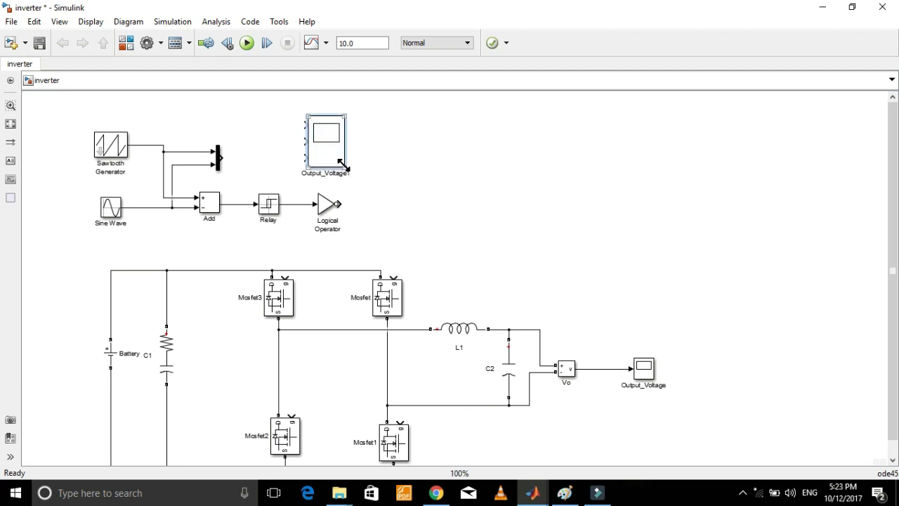
left_click_drag(343, 115, 506, 173)
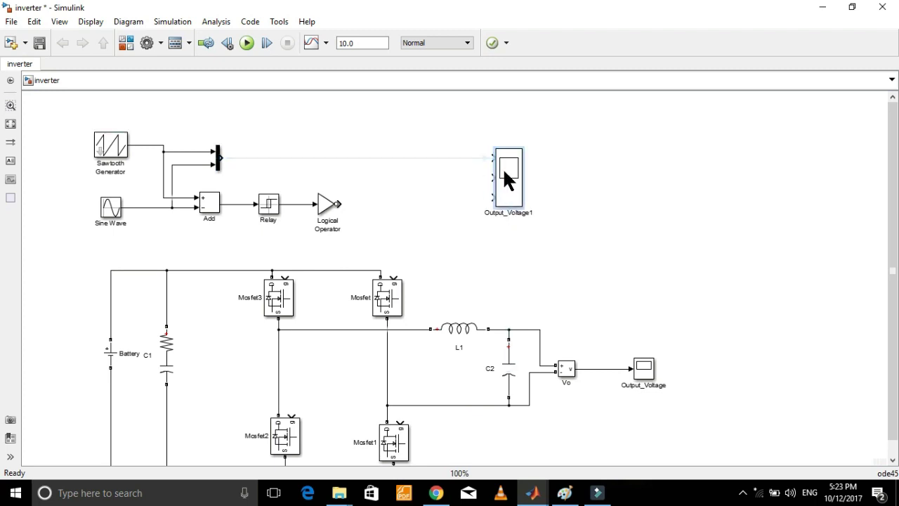
- Wire the Mux, Relay and NOT block outputs to the first, second and third inputs of the Output_Voltage1 scope
left_click(431, 159)
mouse_move(494, 176)
left_mouse_down()
mouse_move(329, 173)
mouse_move(305, 204)
left_mouse_up()
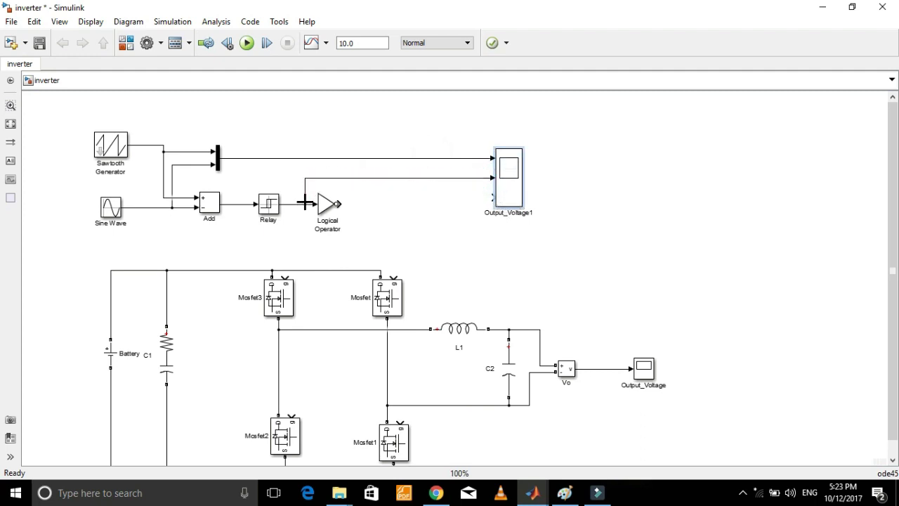
left_click_drag(492, 197, 338, 204)
left_click(510, 167)
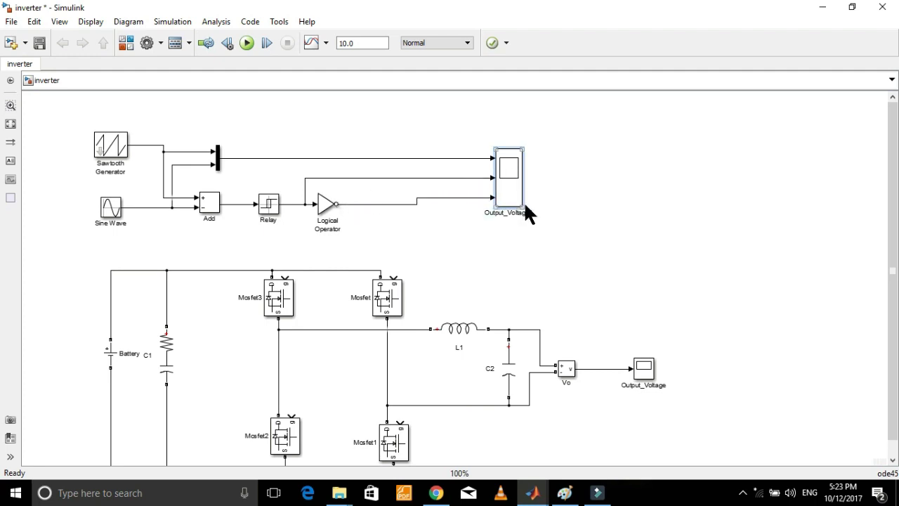
- Wire the Relay output to the gates of Mosfet3 and Mosfet1, and the NOT output to those of Mosfet and Mosfet2, spacing the lines apart
left_click(567, 213)
left_click_drag(284, 276, 302, 206)
mouse_move(401, 422)
left_mouse_down()
mouse_move(357, 351)
mouse_move(297, 208)
mouse_move(285, 246)
left_mouse_up()
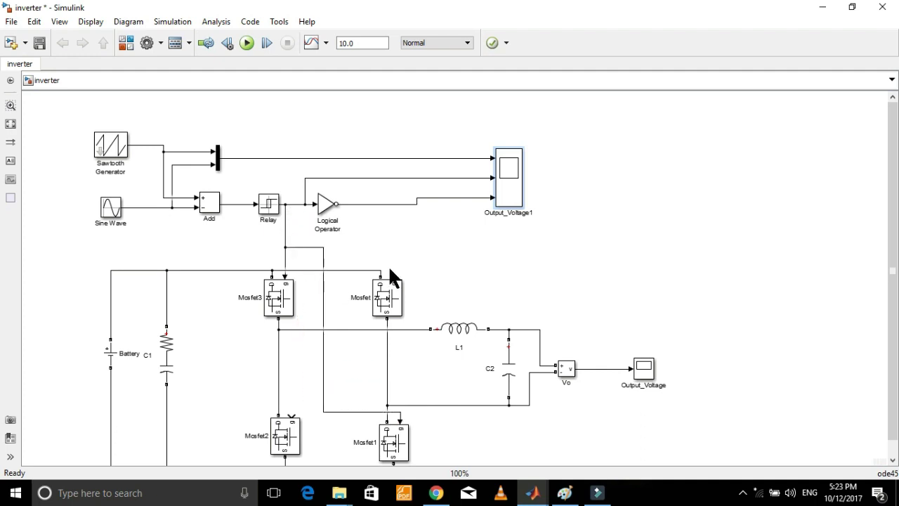
left_click_drag(394, 277, 382, 204)
left_click_drag(291, 415, 393, 242)
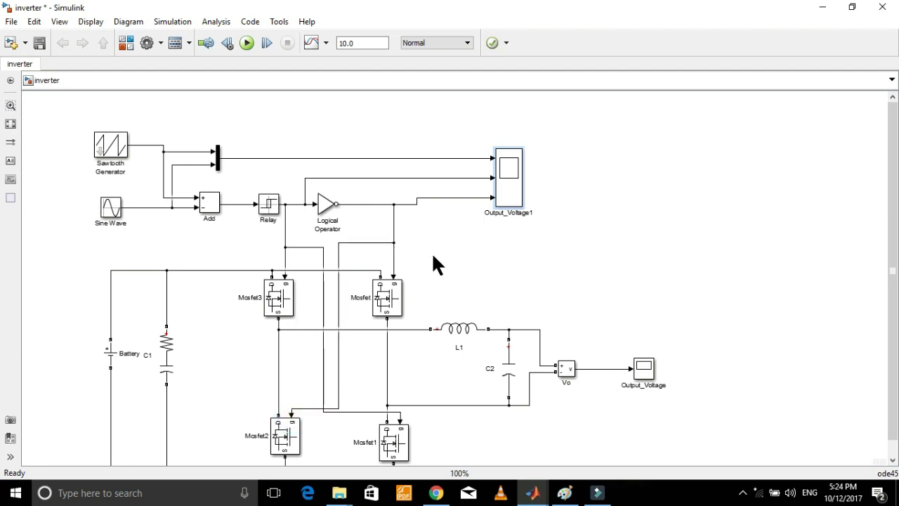
mouse_move(336, 352)
left_mouse_down()
mouse_move(292, 343)
mouse_move(346, 351)
left_mouse_up()
scroll(242, 184, "down", 1)
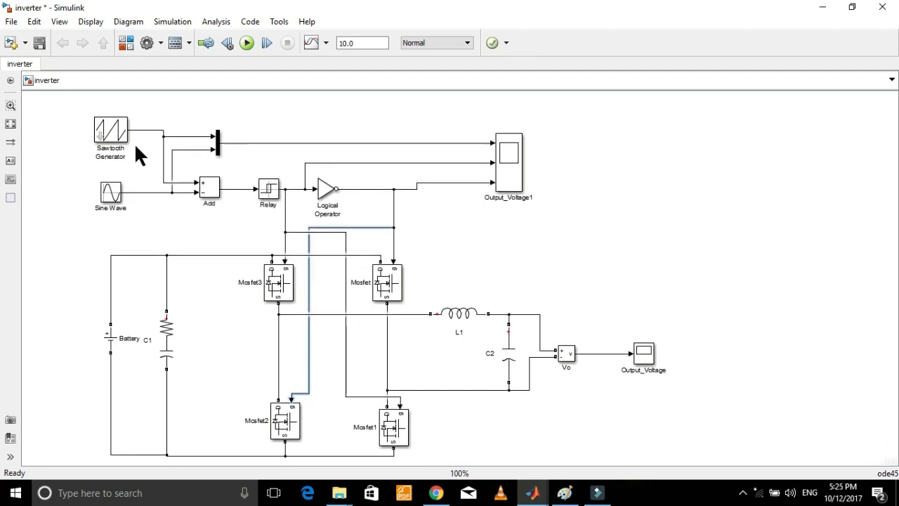
- Group Sawtooth Generator, Sine Wave, Mux, Add and Relay into a subsystem and align its outputs with the three-input scope
left_click_drag(78, 100, 281, 217)
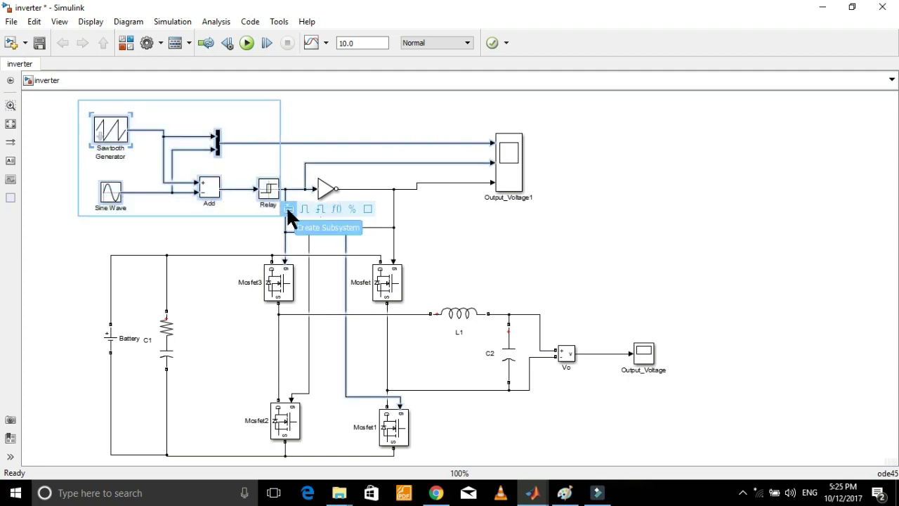
left_click(289, 210)
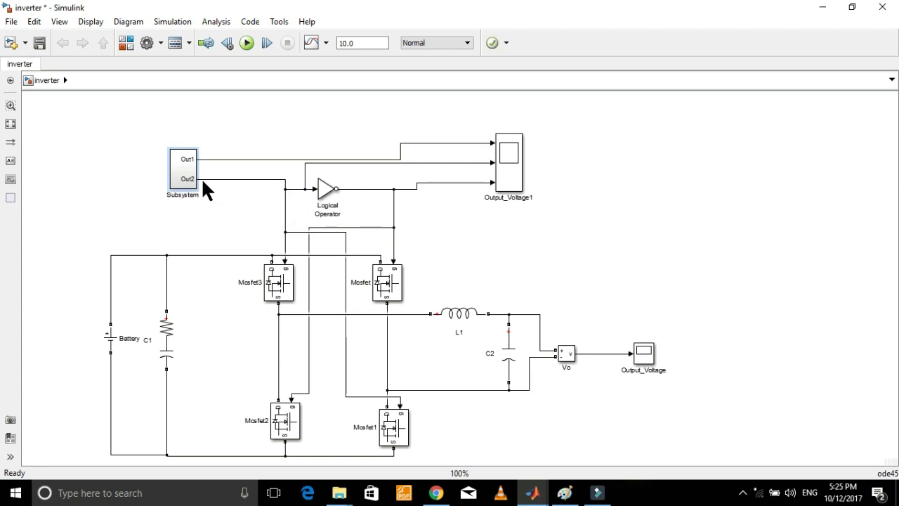
left_click_drag(185, 169, 186, 152)
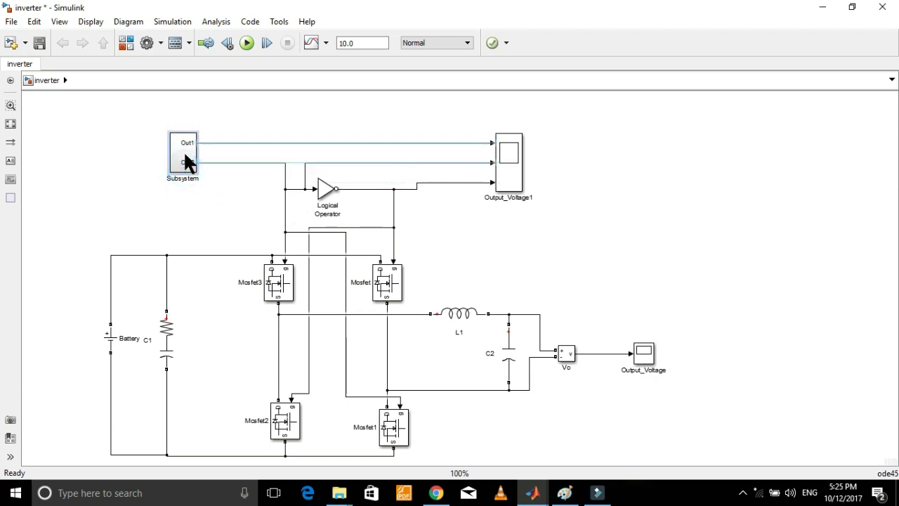
left_click(243, 202)
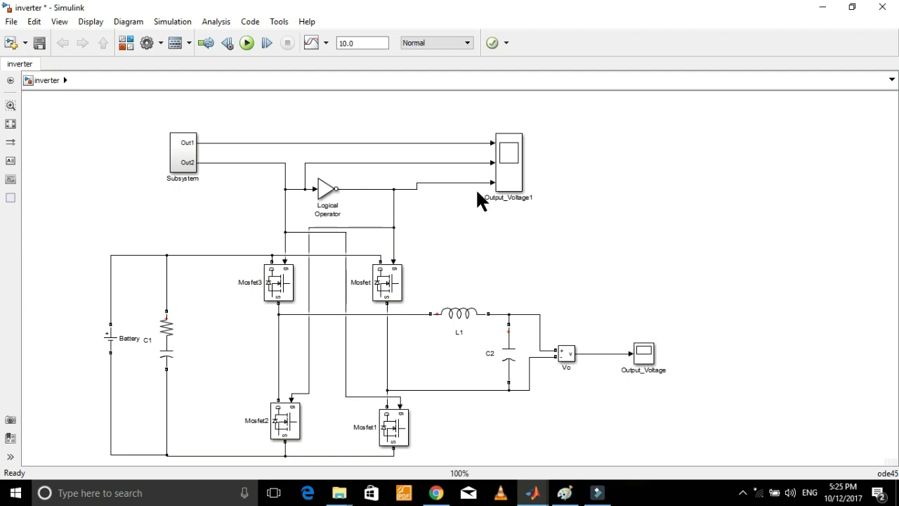
- Rename the new subsystem as PWM
mouse_move(203, 197)
left_mouse_down()
mouse_move(167, 131)
mouse_move(203, 200)
left_mouse_up()
key("BackSpace")
key("BackSpace")
key("BackSpace")
key("BackSpace")
key("BackSpace")
key("BackSpace")
key("BackSpace")
key("BackSpace")
key("BackSpace")
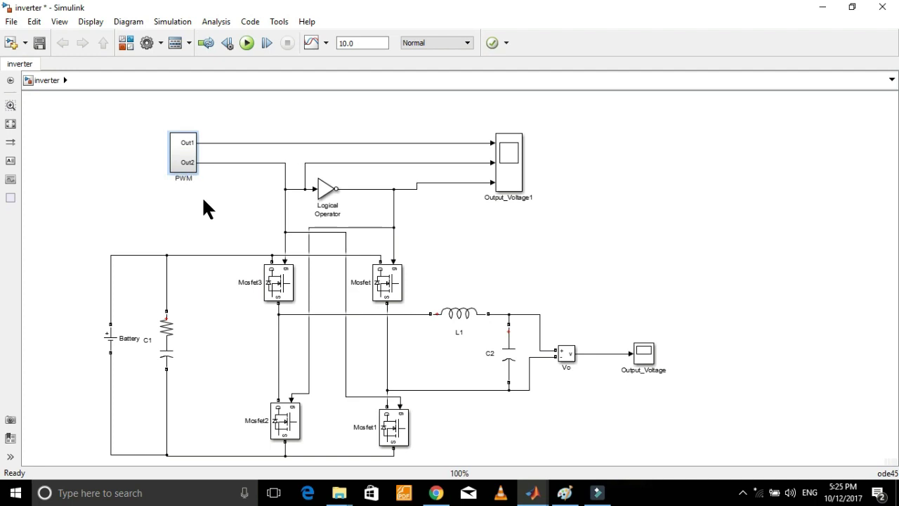
left_click(208, 201)
- Shift the Output_Voltage1 scope down slightly so the line from the NOT block runs straight into its third input
left_click_drag(510, 180, 505, 188)
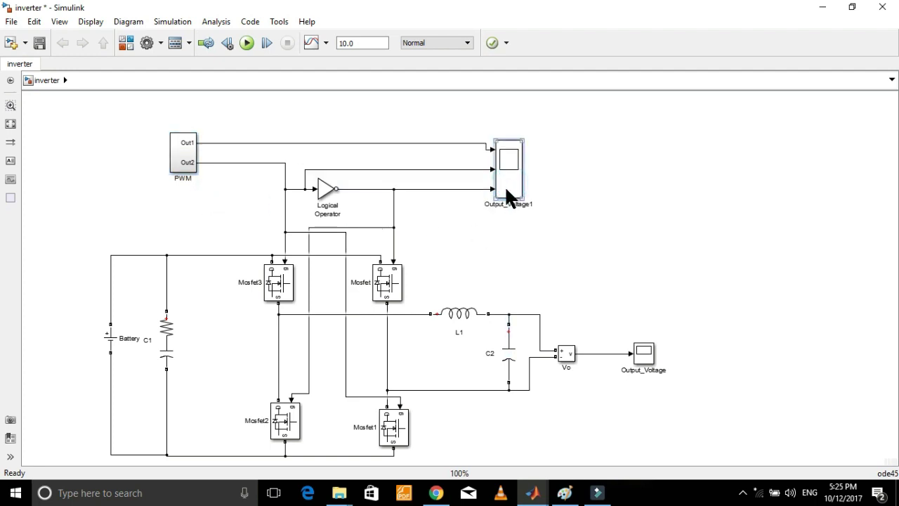
left_click(461, 241)
- Search the Simulink library for powergui and add the powergui block to the inverter model
mouse_move(534, 492)
left_click(555, 438)
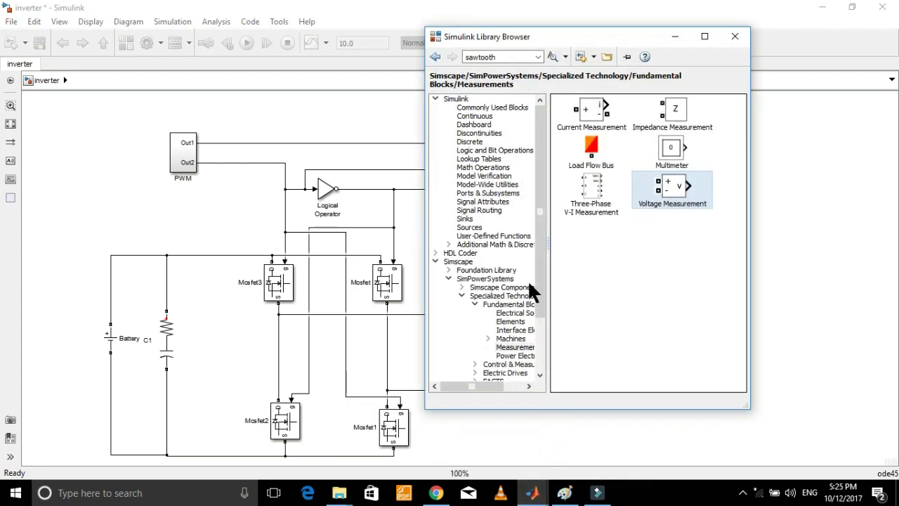
double_click(514, 56)
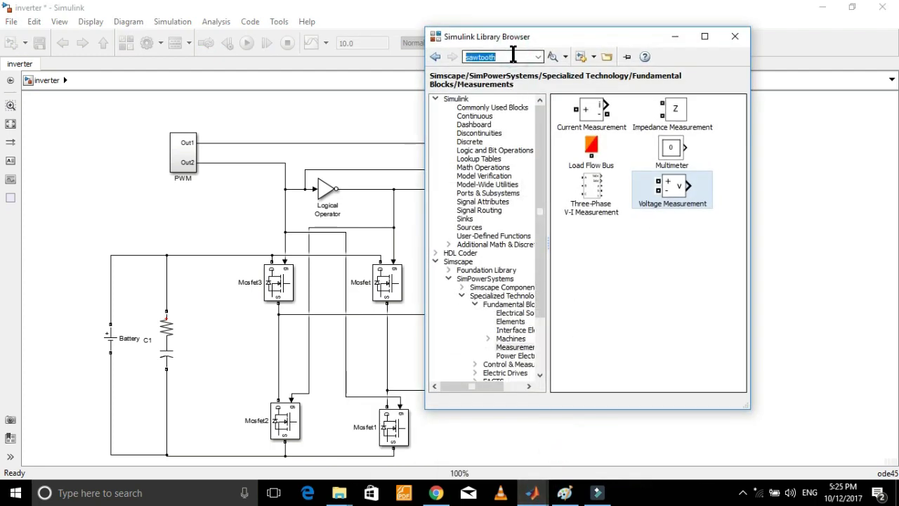
type("p")
left_click(497, 67)
key("Return")
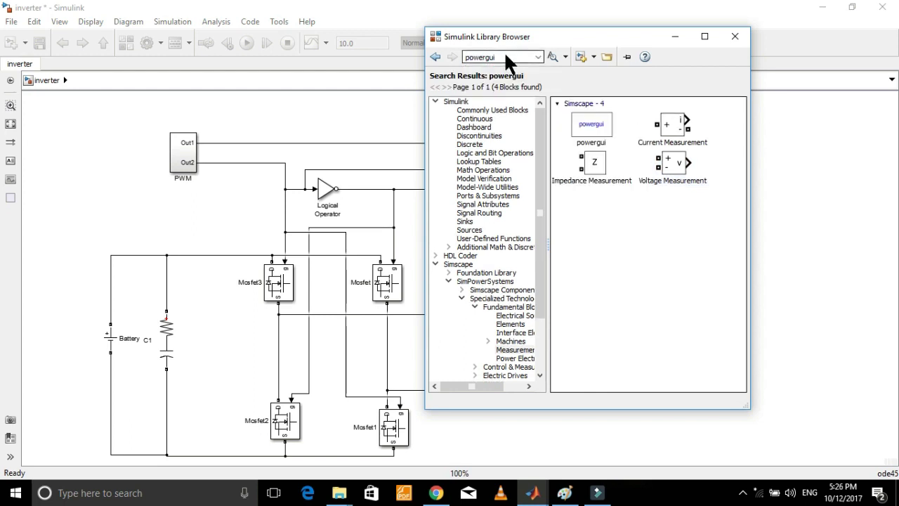
right_click(593, 125)
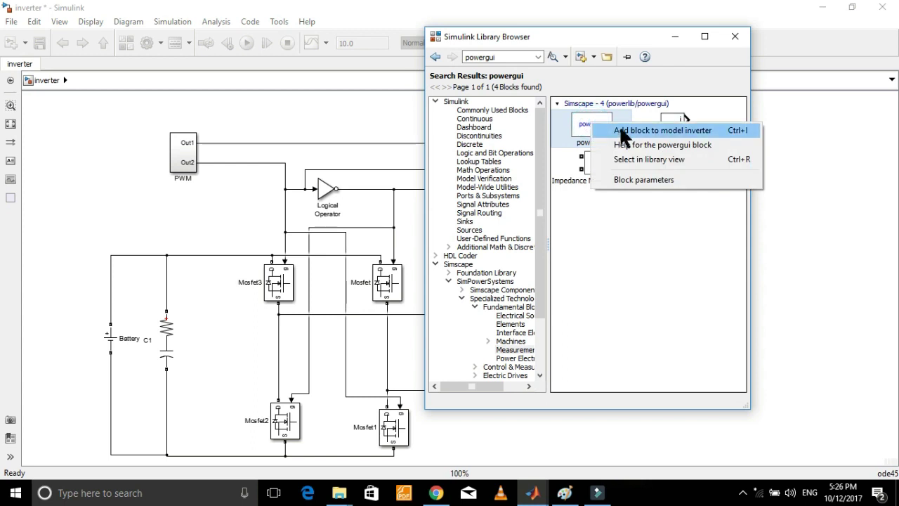
left_click(622, 131)
left_click(674, 36)
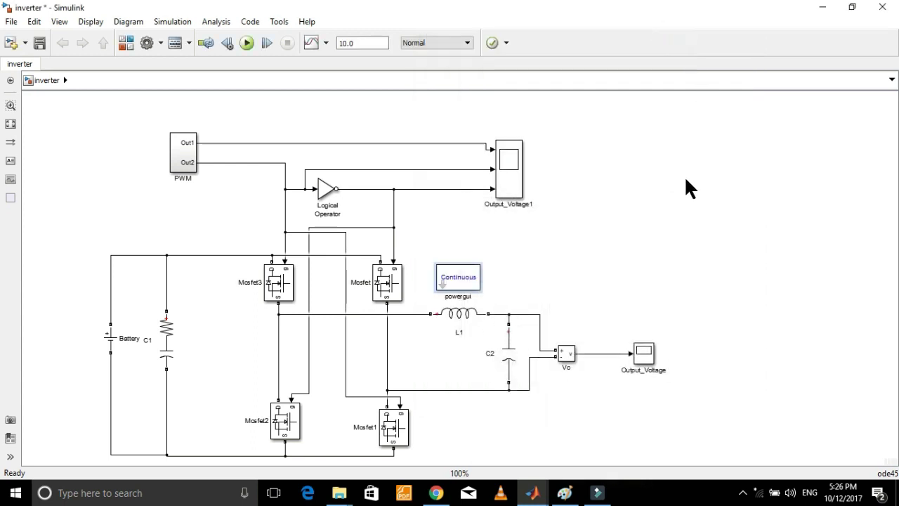
- Move the powergui block to the empty area beside the PWM subsystem and set its simulation type to Discrete
left_click_drag(470, 281, 102, 151)
double_click(98, 151)
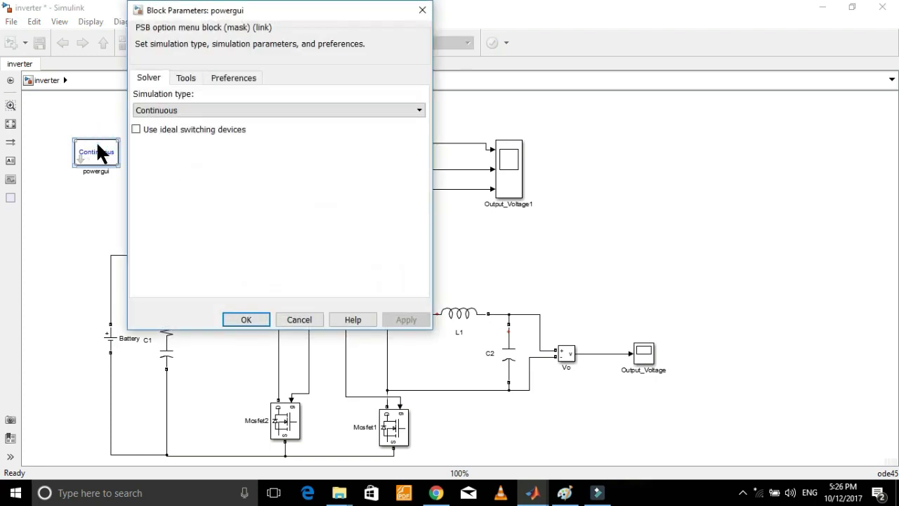
left_click(233, 111)
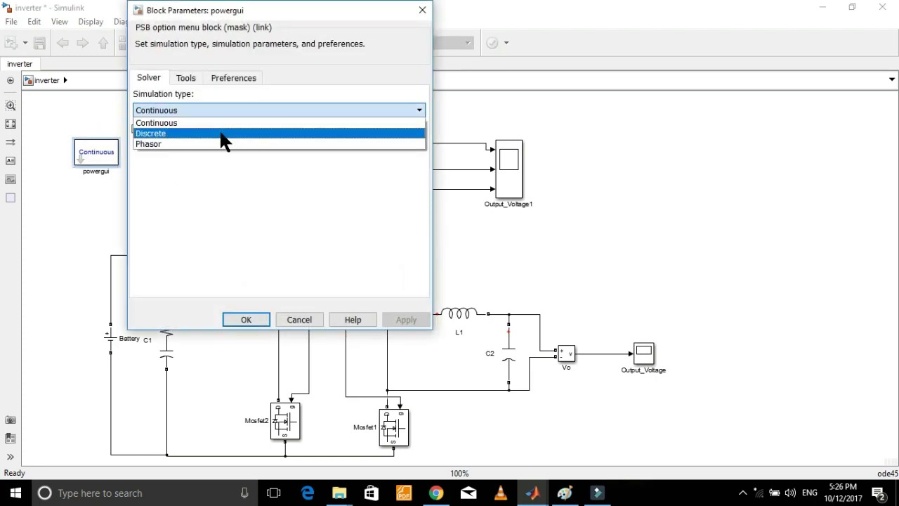
left_click(224, 133)
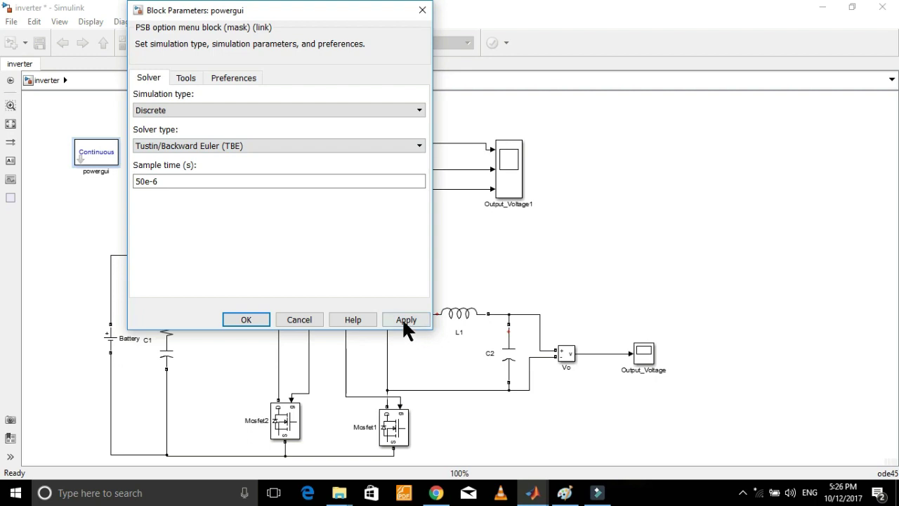
left_click(245, 319)
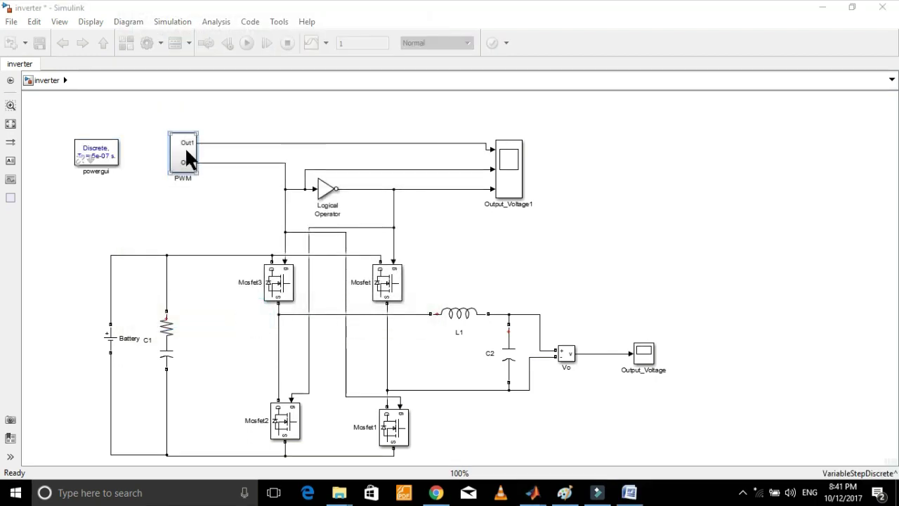
- Set the frequency of the Sine Wave block inside the PWM subsystem to 2*pi*50 rad/sec and return to the top-level model
double_click(185, 149)
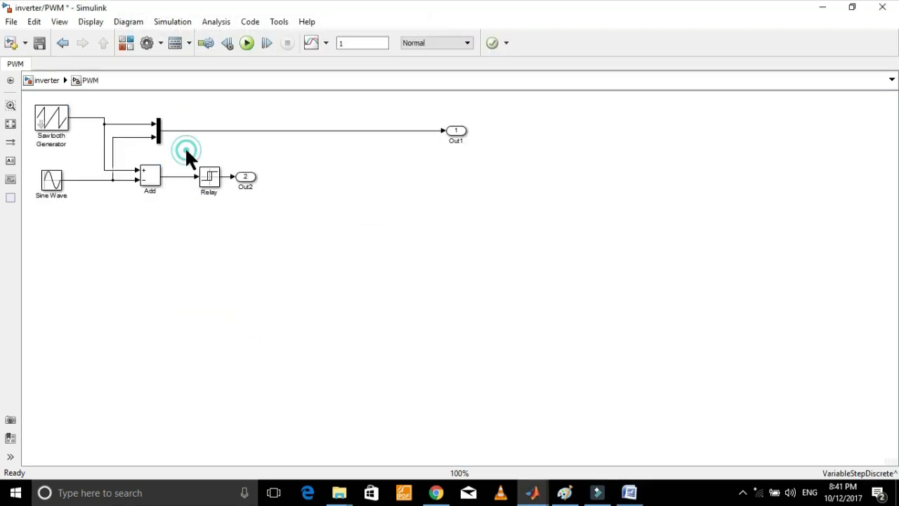
double_click(52, 177)
left_click_drag(362, 171, 370, 270)
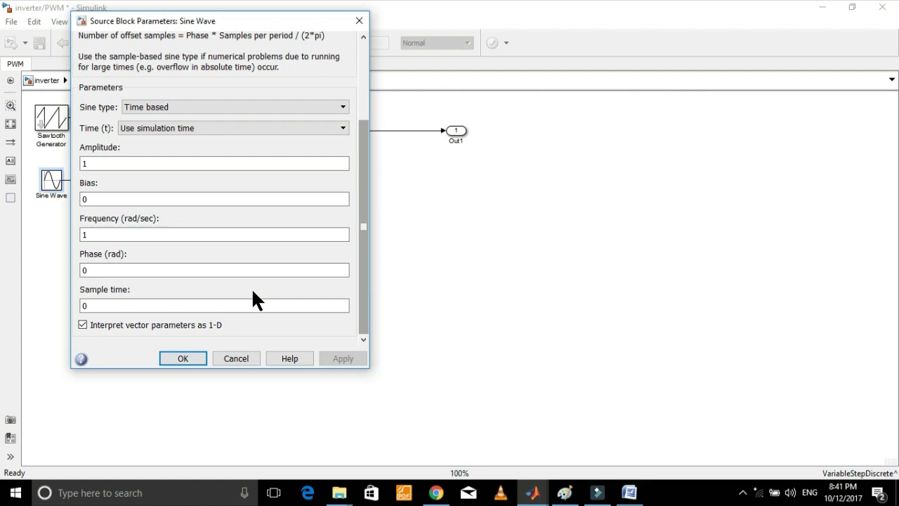
left_click(169, 271)
double_click(103, 236)
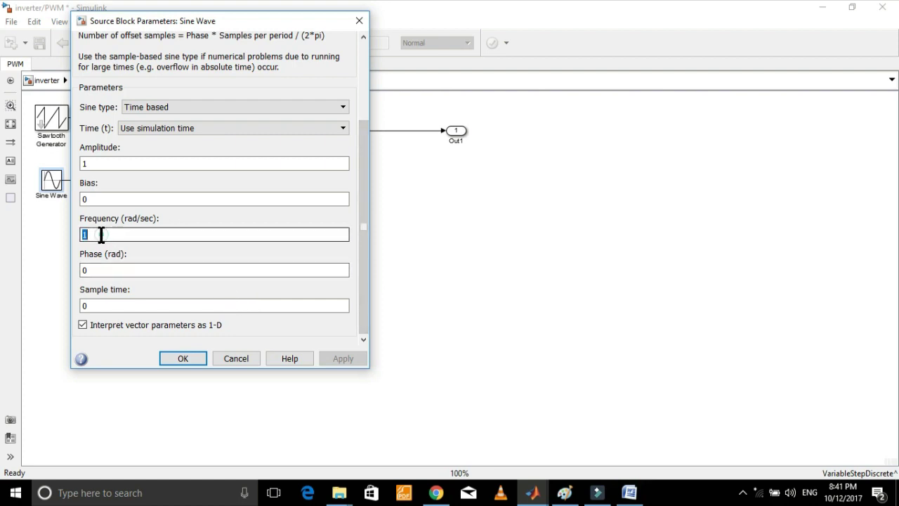
type("2*pi")
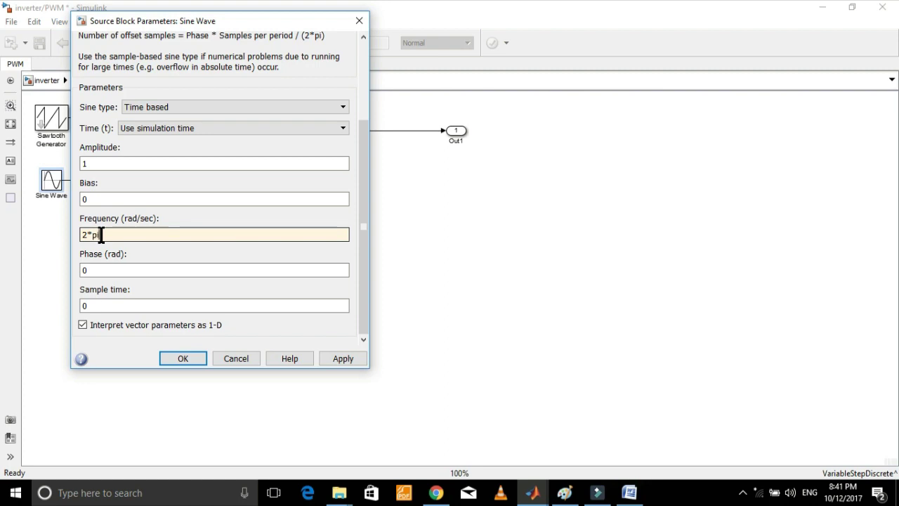
type("*50")
left_click(327, 358)
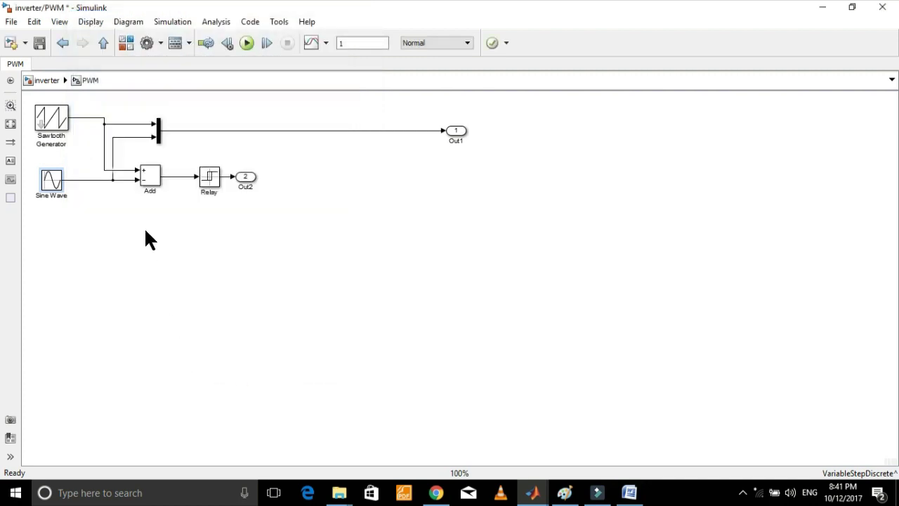
left_click(62, 44)
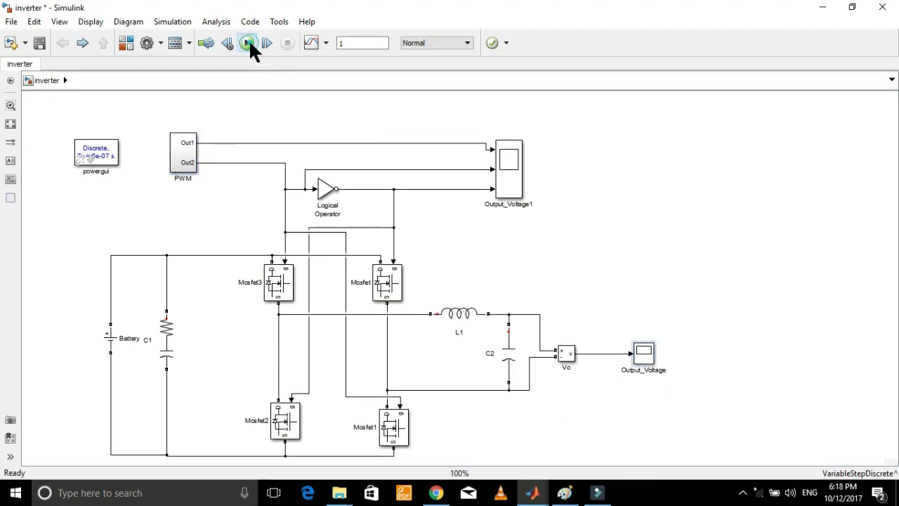
- Run the inverter simulation and autoscale the waveforms in the Output_Voltage and Output_Voltage1 scopes
left_click(247, 43)
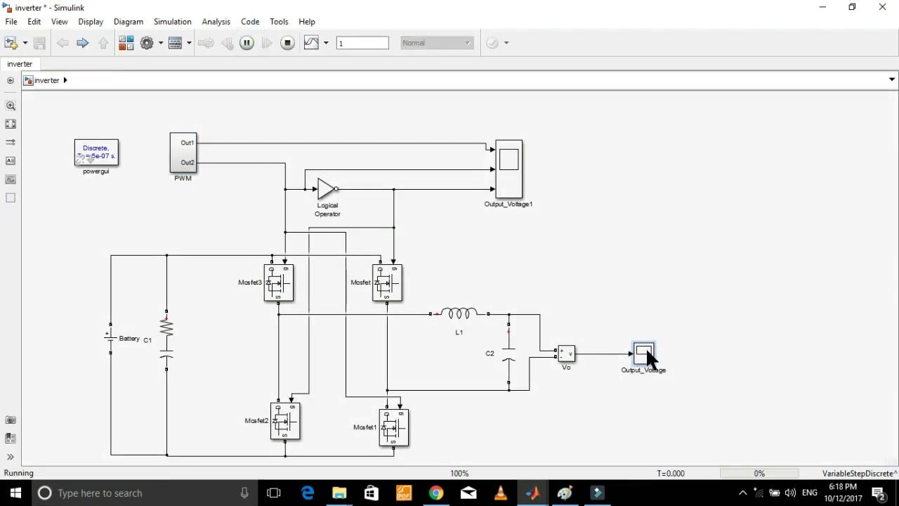
double_click(645, 349)
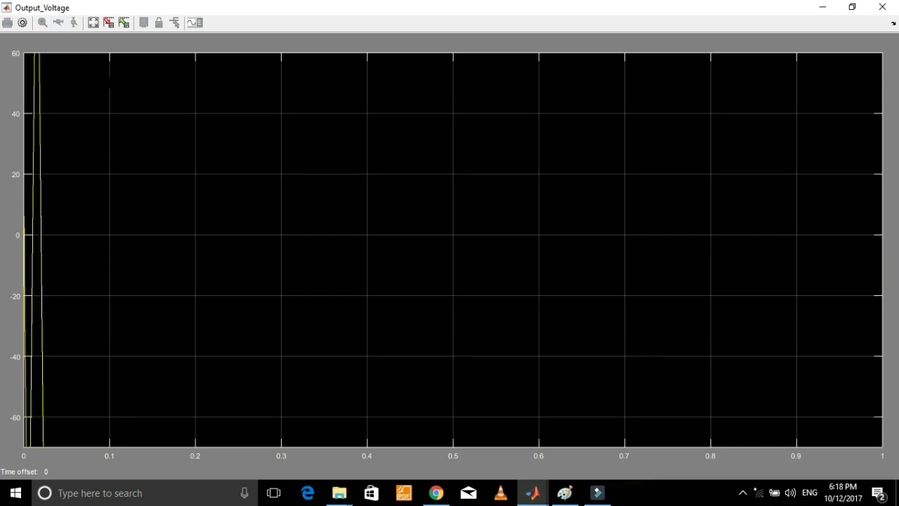
left_click(94, 23)
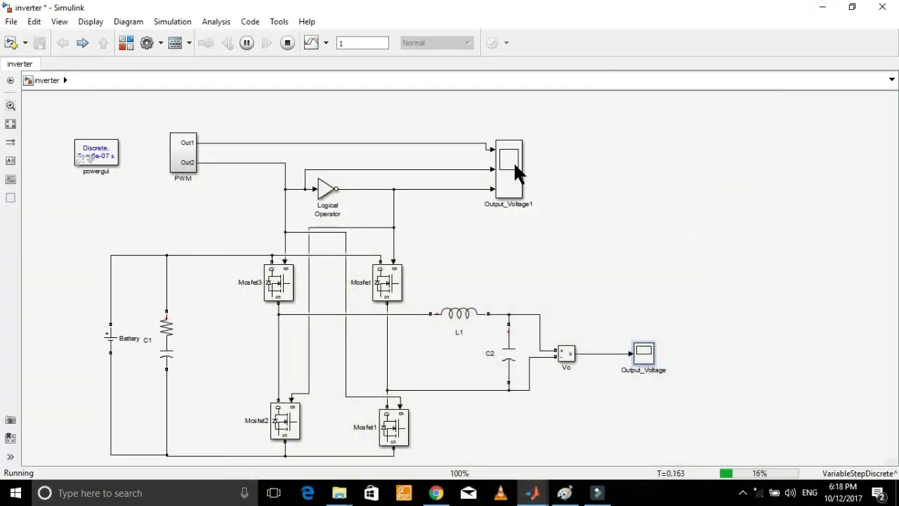
double_click(513, 165)
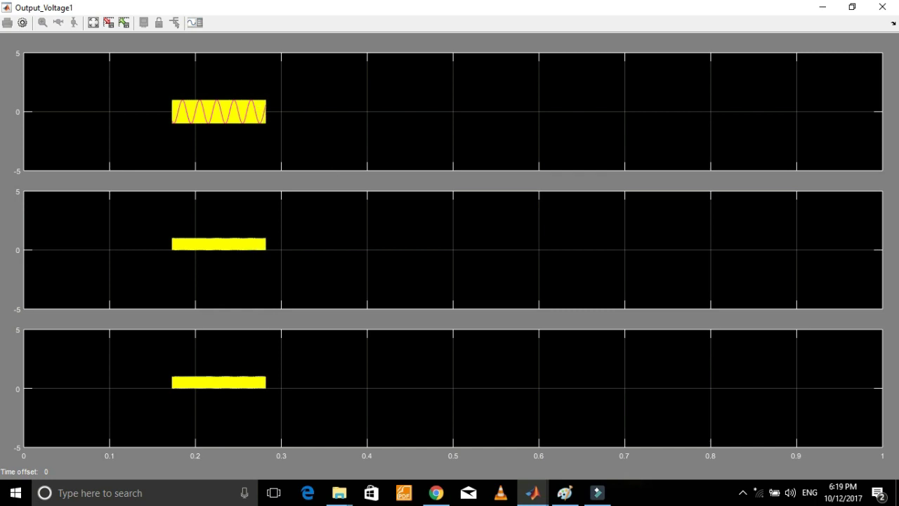
left_click(92, 18)
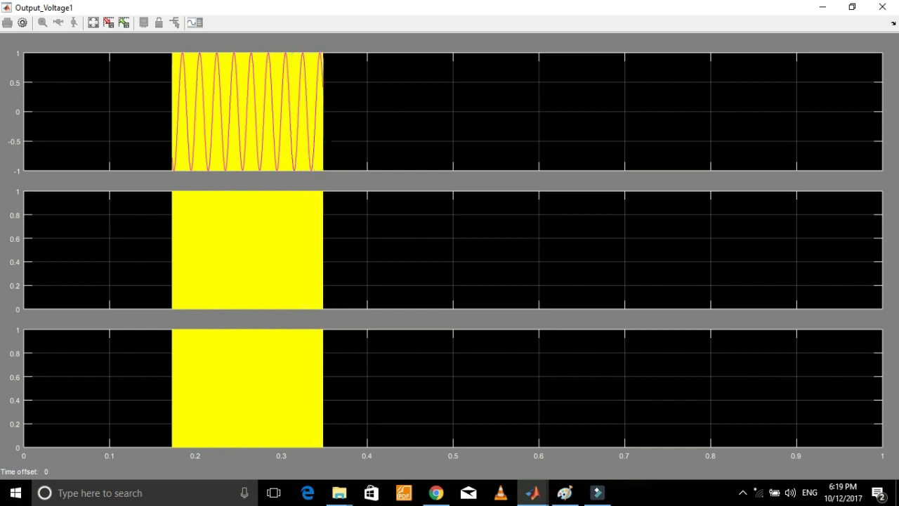
- Set the Y-axis limits of the first plot in the Output_Voltage1 scope to -4 and 6
right_click(299, 151)
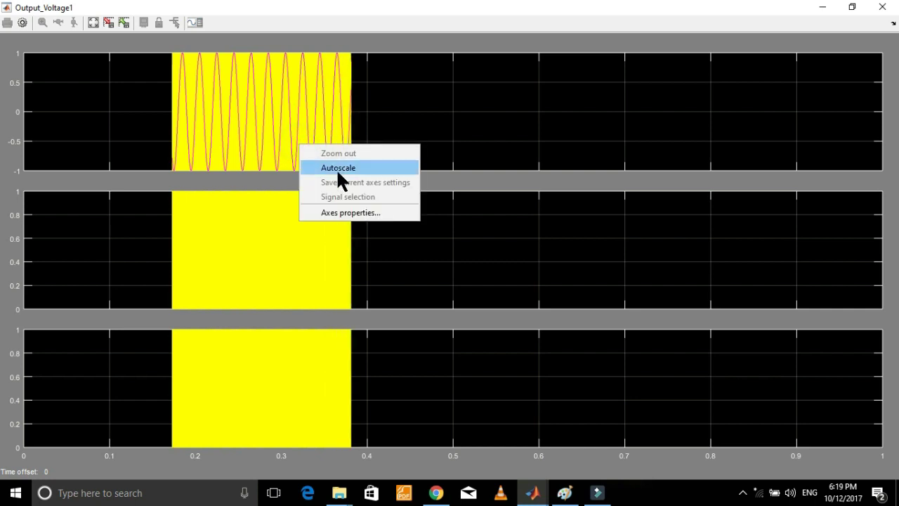
left_click(358, 213)
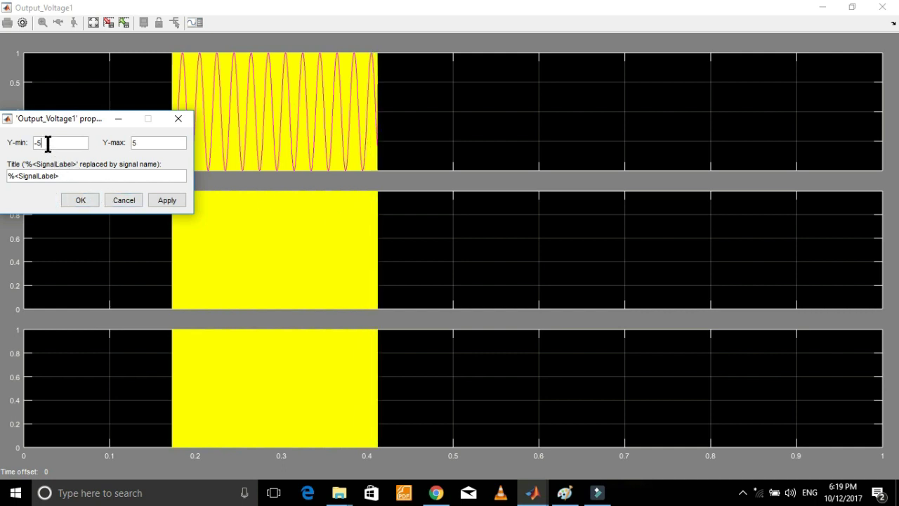
left_click(48, 143)
key("BackSpace")
type("4")
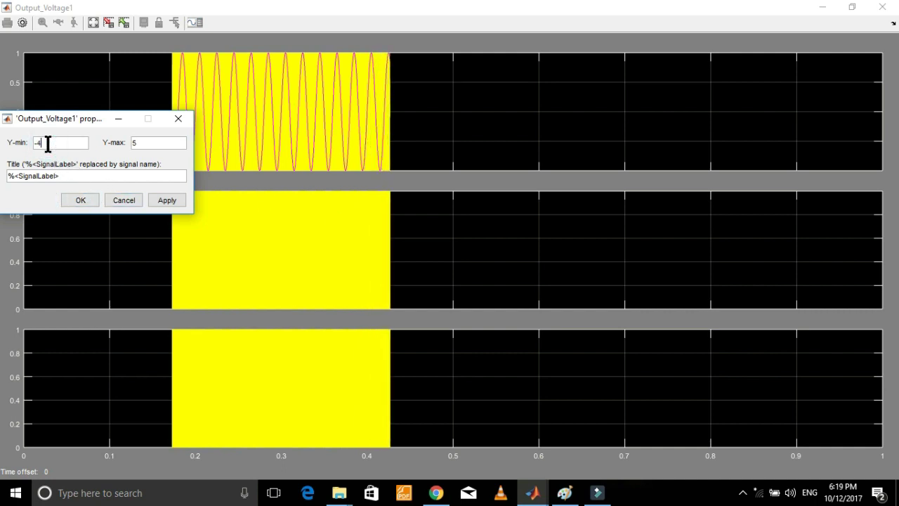
left_click(140, 143)
key("BackSpace")
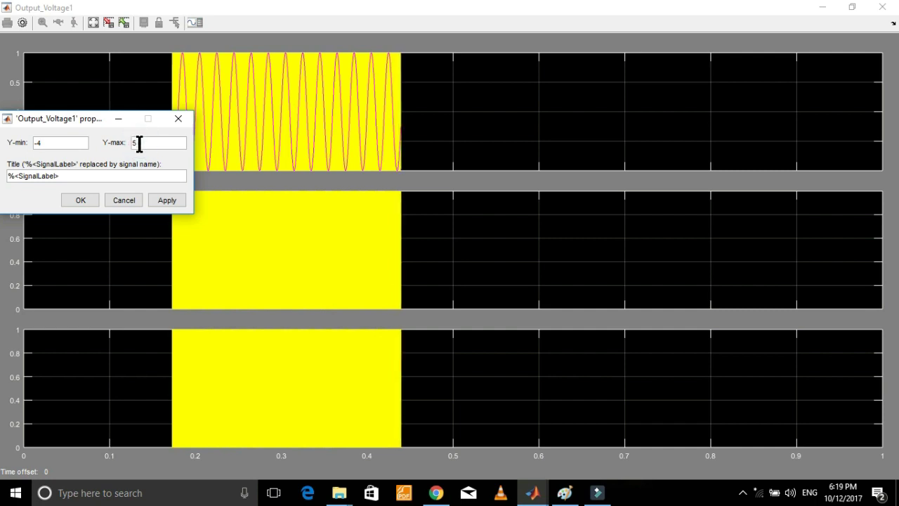
type("6")
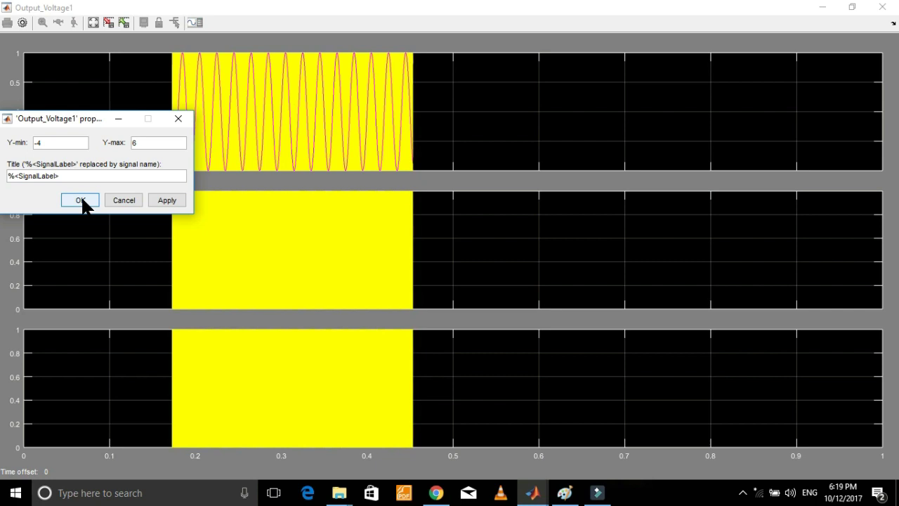
left_click(166, 201)
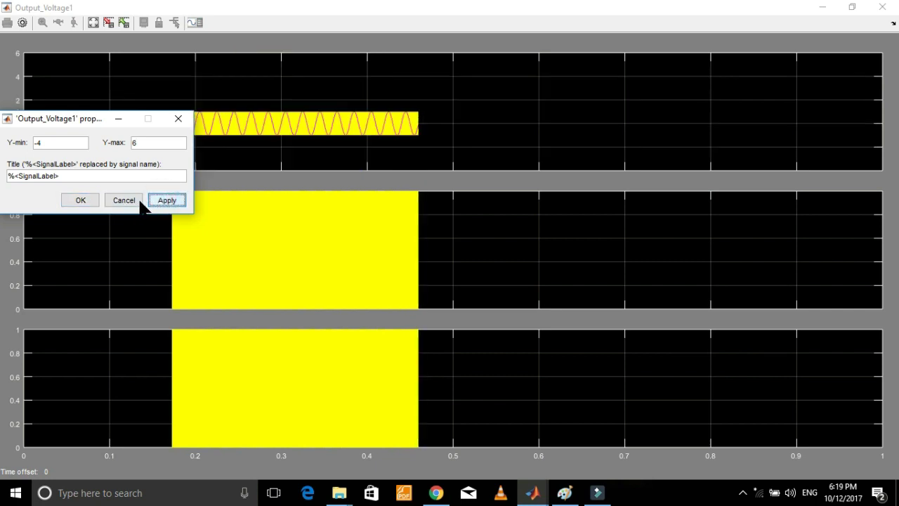
left_click(85, 203)
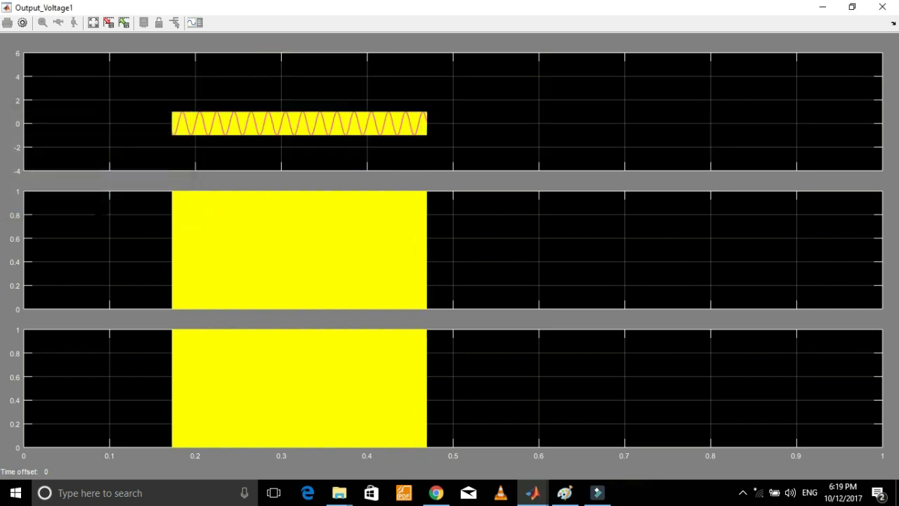
- Set the Y-axis limits of the first plot in the Output_Voltage1 scope to -2 and 2
right_click(233, 113)
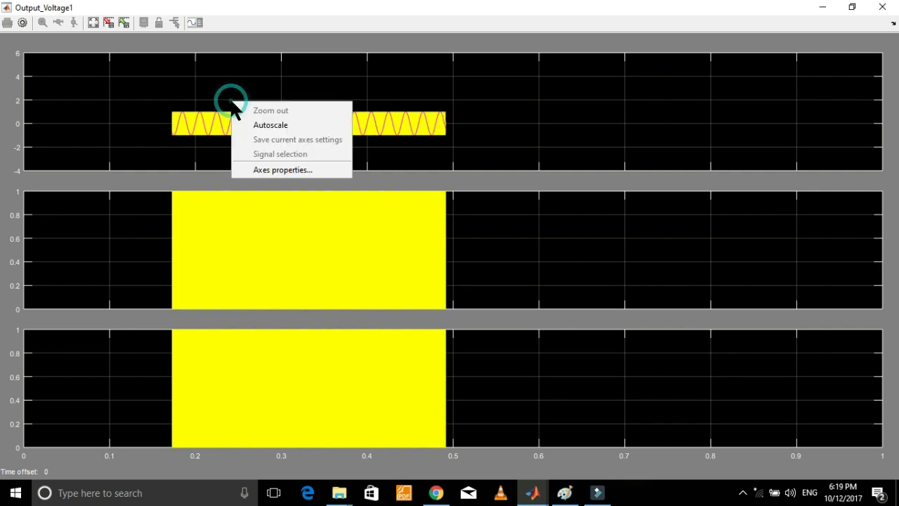
left_click(280, 170)
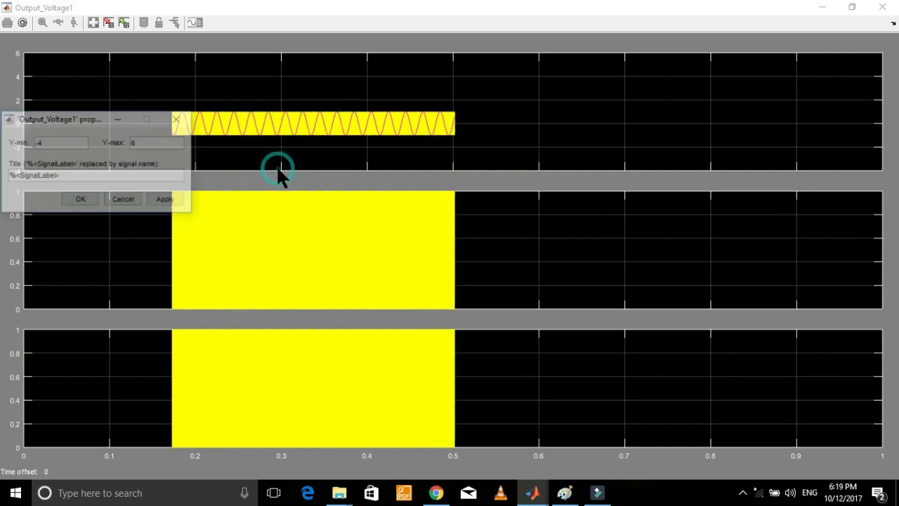
left_click(52, 142)
key("BackSpace")
type("2")
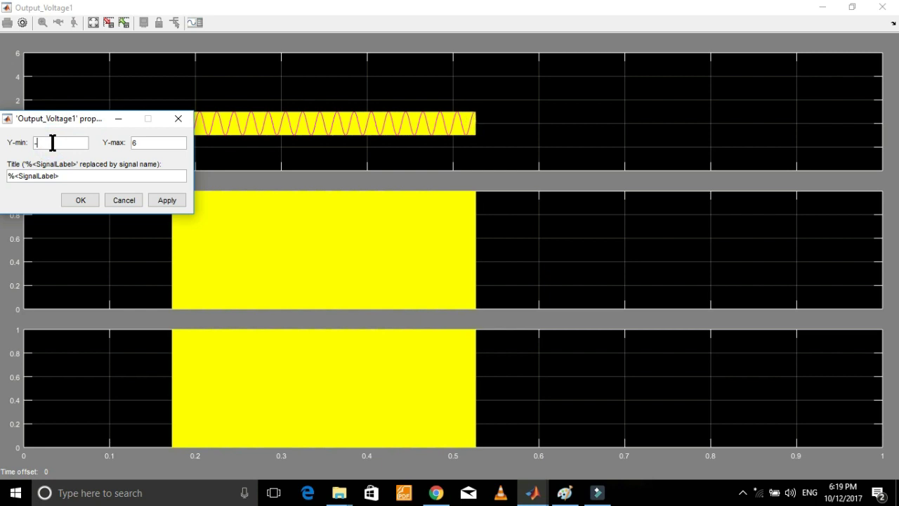
left_click(134, 144)
key("BackSpace")
type("2")
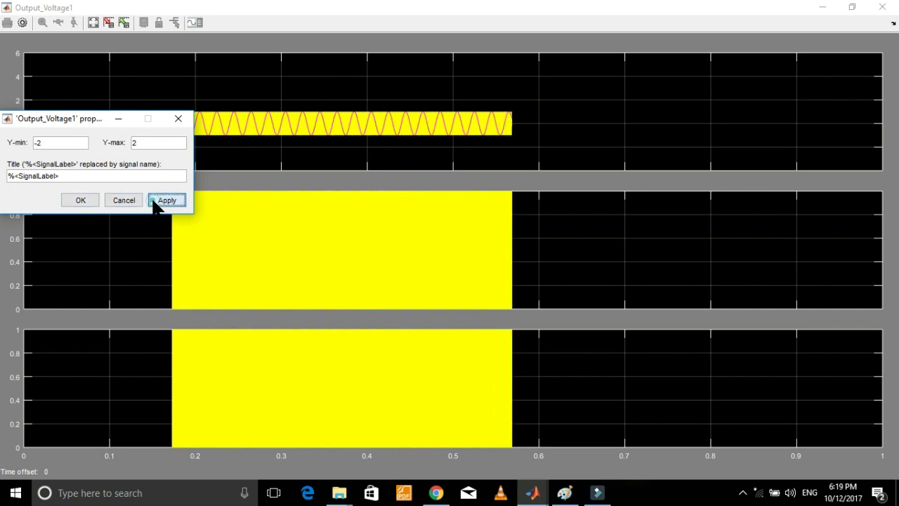
left_click(157, 203)
left_click(90, 201)
- Set the Y-axis limits of the second plot in the Output_Voltage1 scope to -2 and 2
right_click(231, 233)
left_click(284, 299)
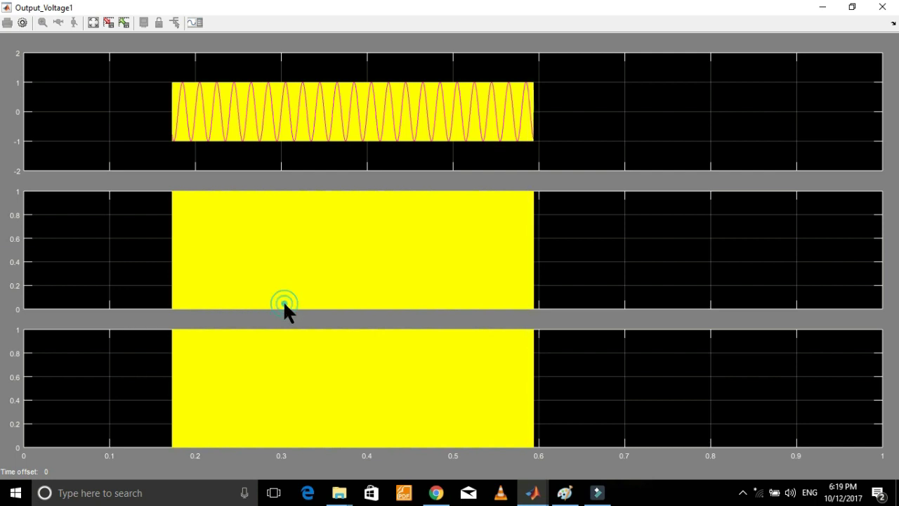
left_click(66, 279)
key("BackSpace")
type("2")
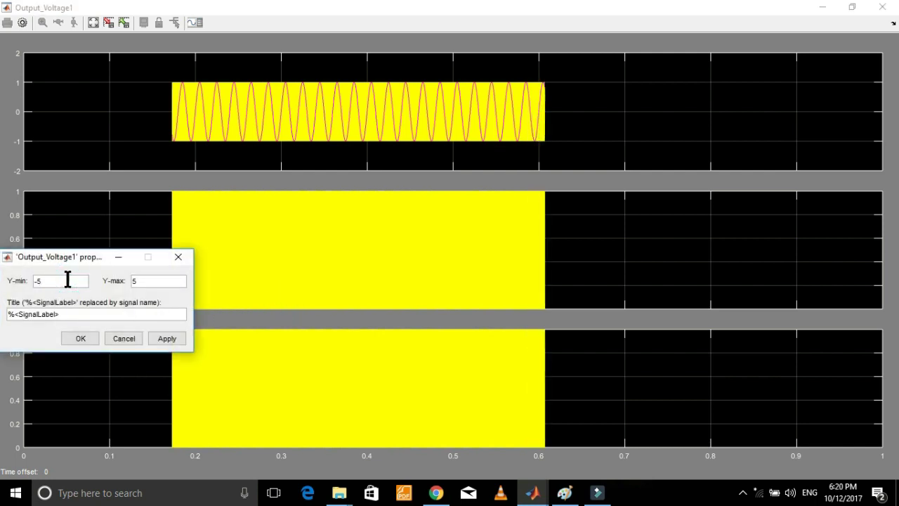
double_click(150, 281)
type("2")
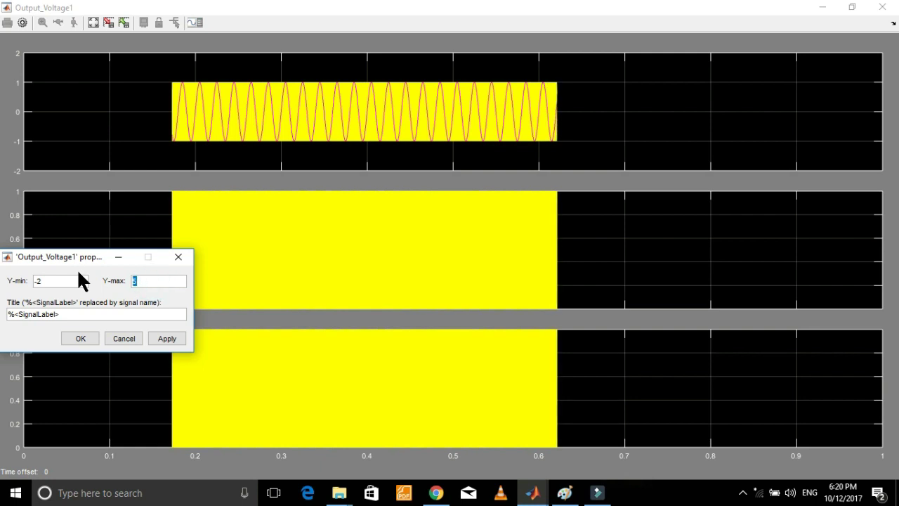
left_click(165, 338)
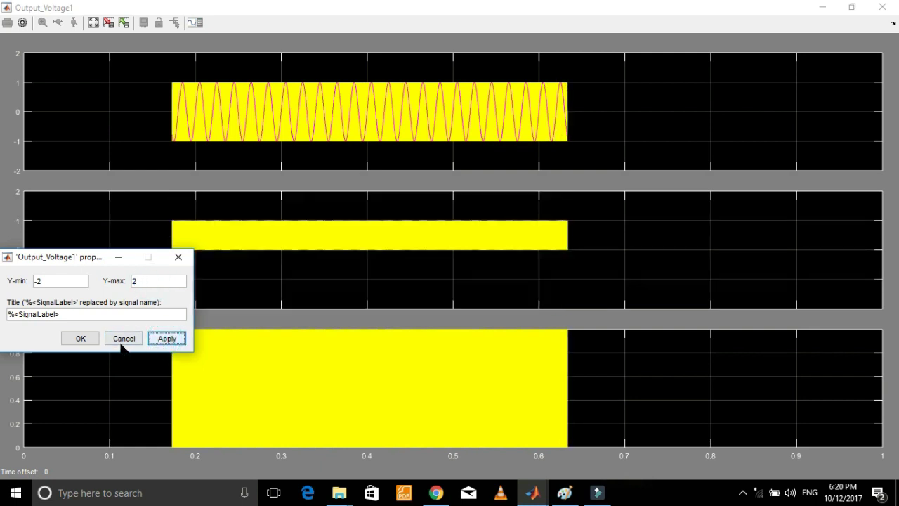
left_click(89, 342)
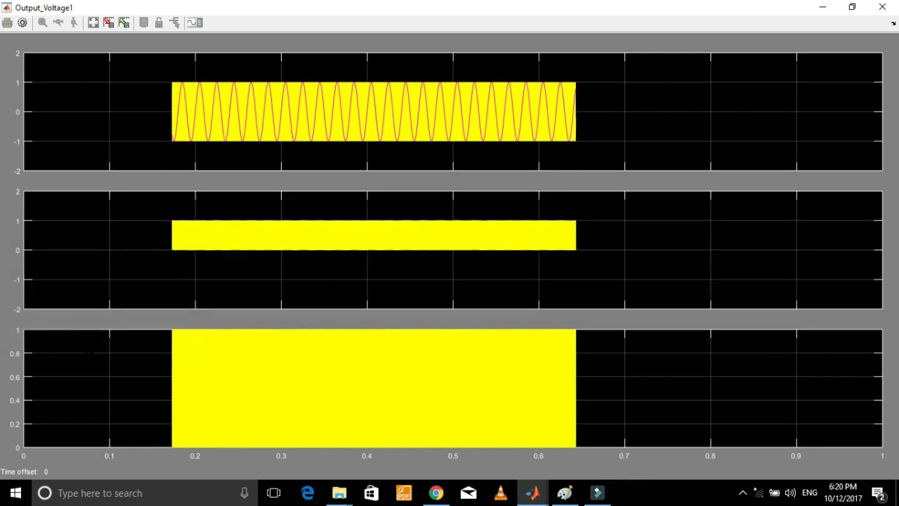
- Apply Y-axis limits of -2 and 2 to the third plot in the Output_Voltage1 scope
right_click(272, 368)
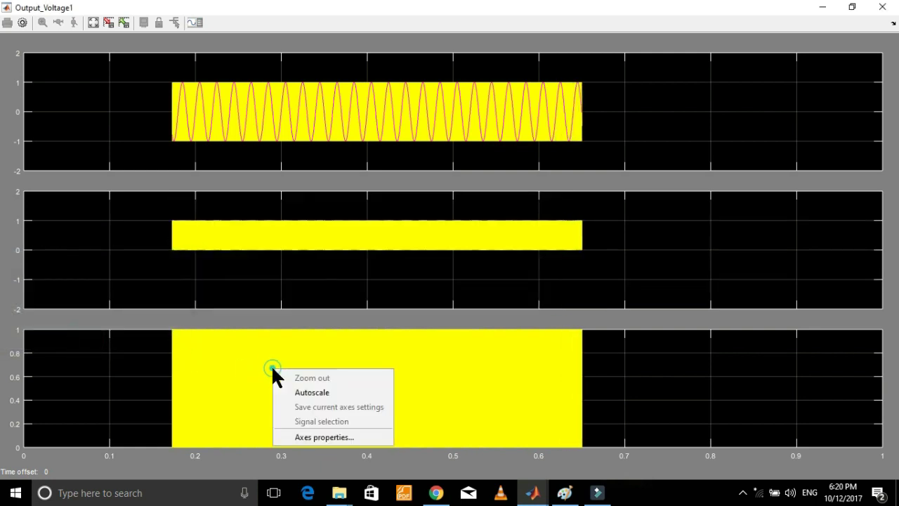
left_click(338, 436)
left_click(57, 390)
key("BackSpace")
type("2")
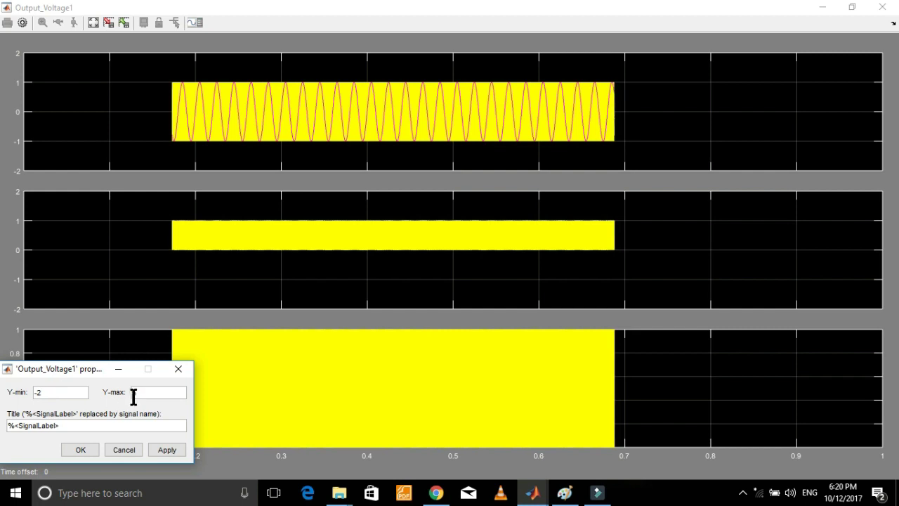
left_click(141, 393)
key("BackSpace")
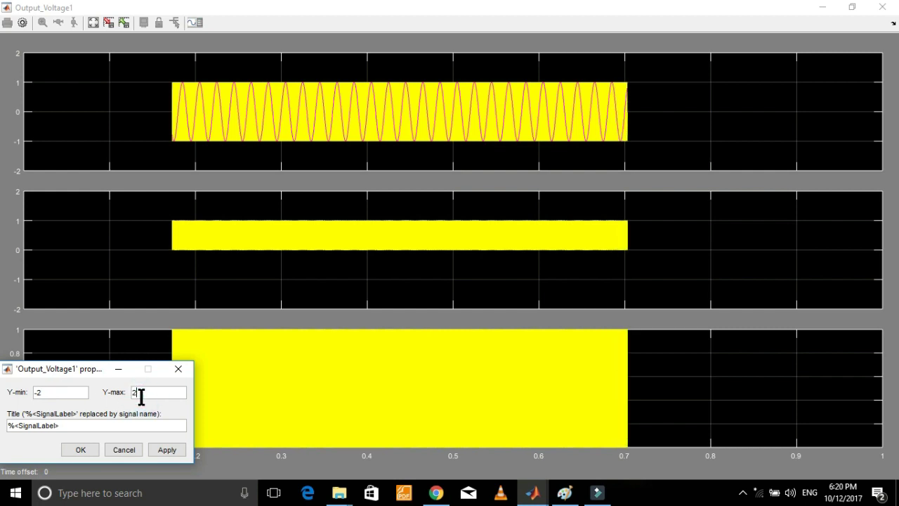
left_click(166, 450)
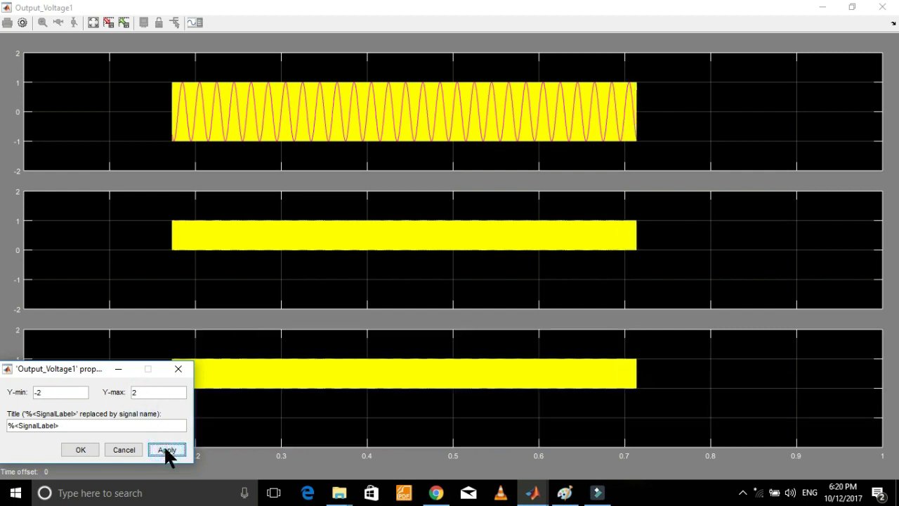
- Close the third plot's axis properties, minimize the Output_Voltage1 scope and stop the running simulation
left_click(81, 449)
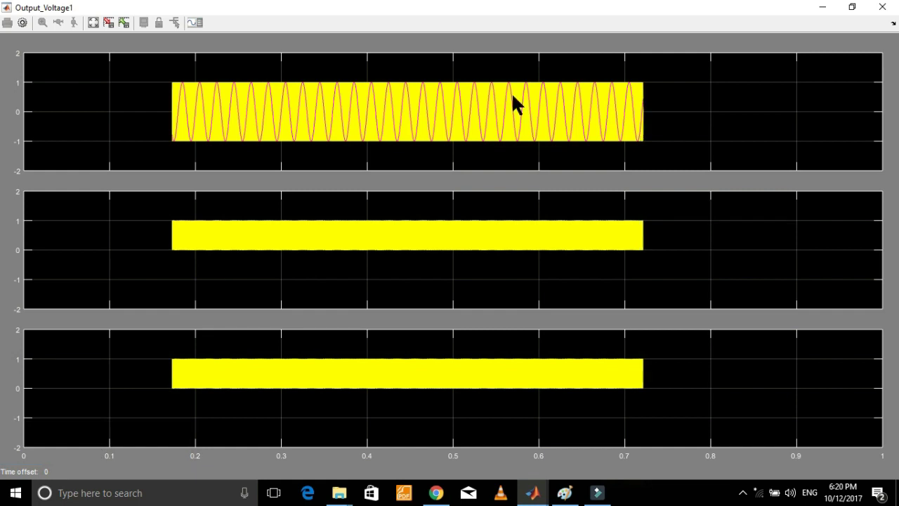
left_click(822, 8)
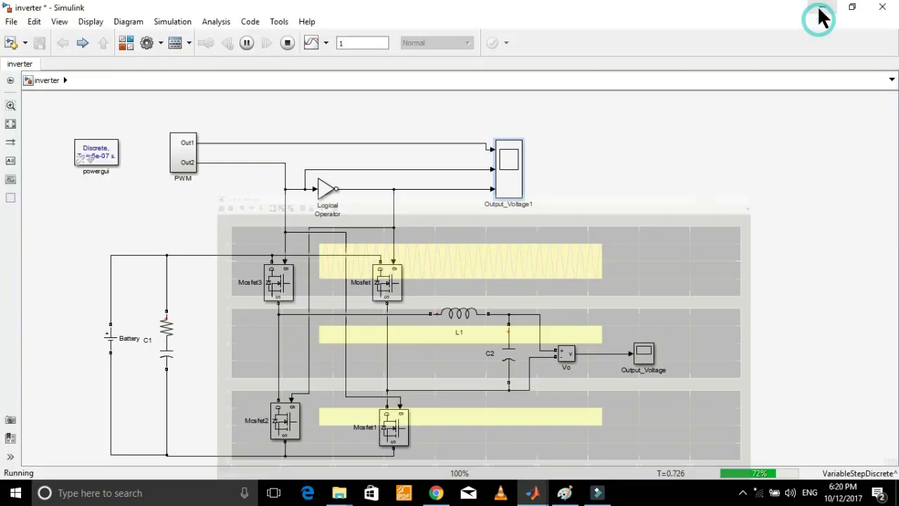
left_click(287, 43)
- Zoom the Output_Voltage1 scope's time axis to about 0.7315 to 0.734 to examine the carrier, reference and gate pulses, and close the scope
double_click(515, 188)
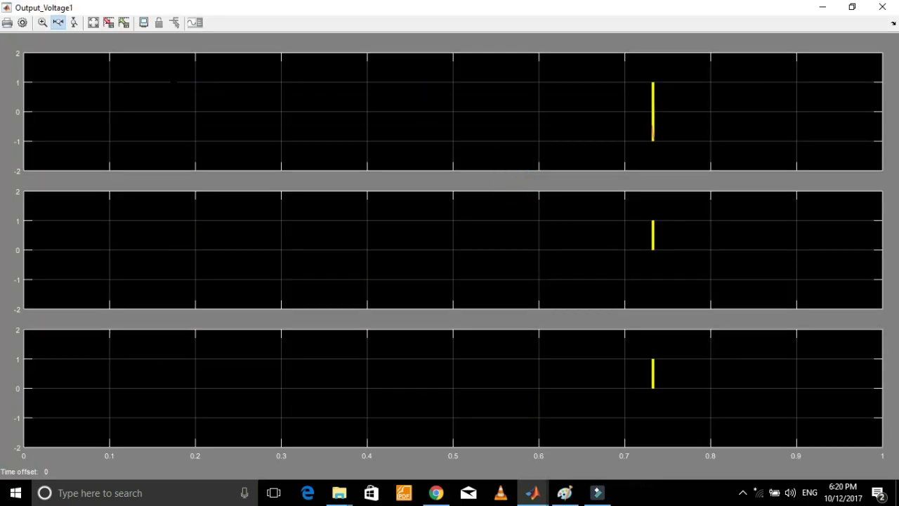
left_click(643, 108)
left_click_drag(659, 108, 660, 111)
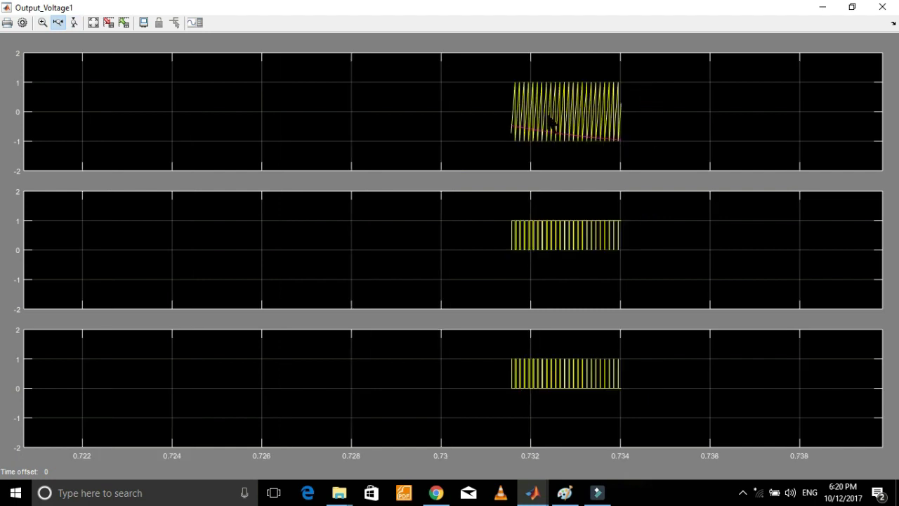
left_click_drag(506, 110, 624, 110)
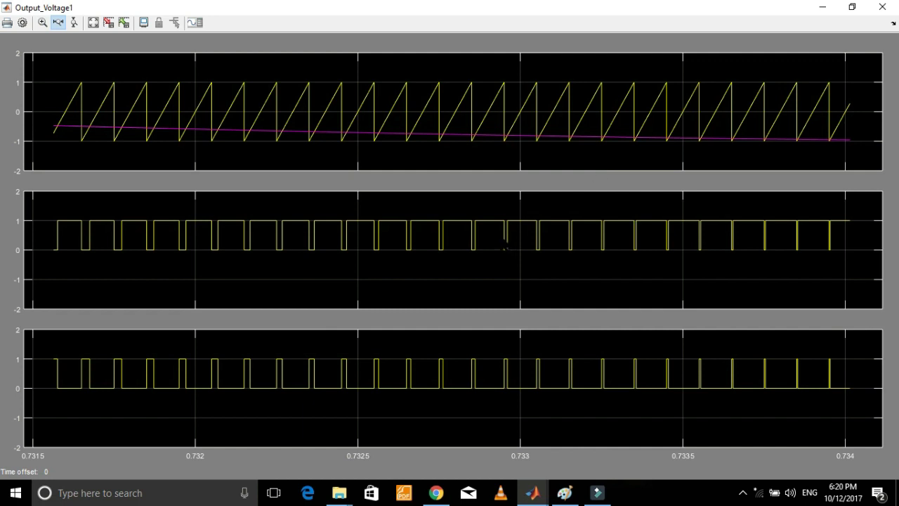
left_click(881, 9)
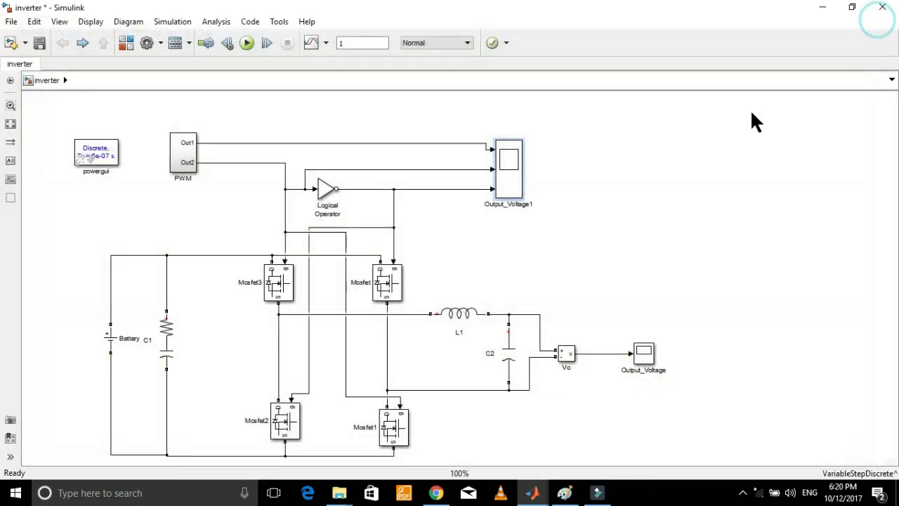